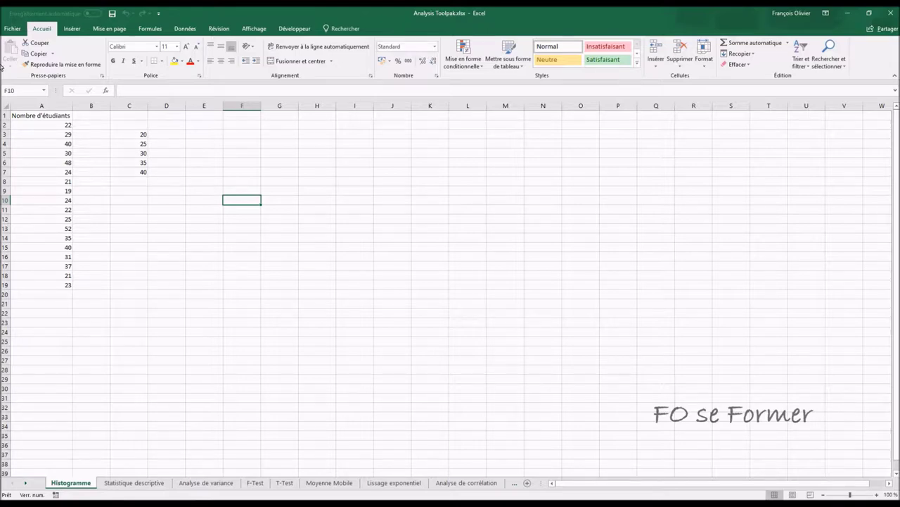
- Activate the Analysis ToolPak add-in from Excel Options > Compléments
{"action": "left_click", "coordinate": [13, 28]}
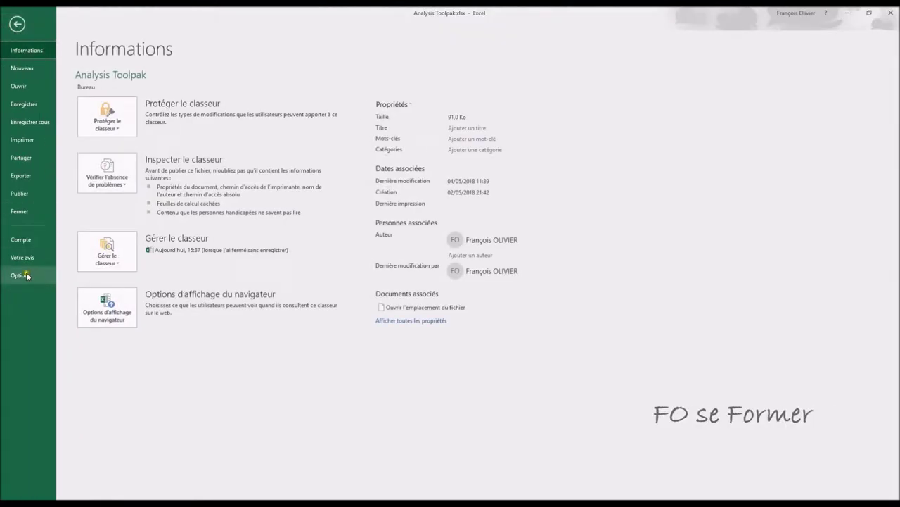
{"action": "left_click", "coordinate": [25, 275]}
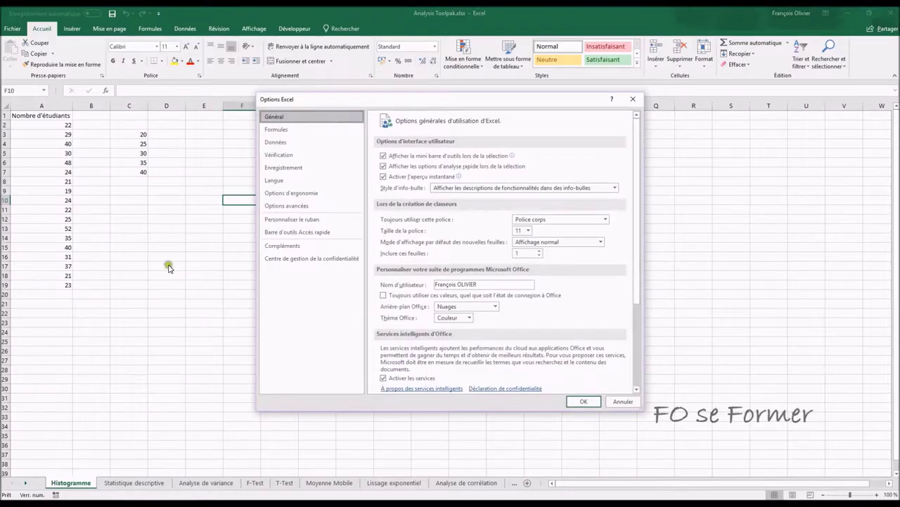
{"action": "left_click", "coordinate": [273, 248]}
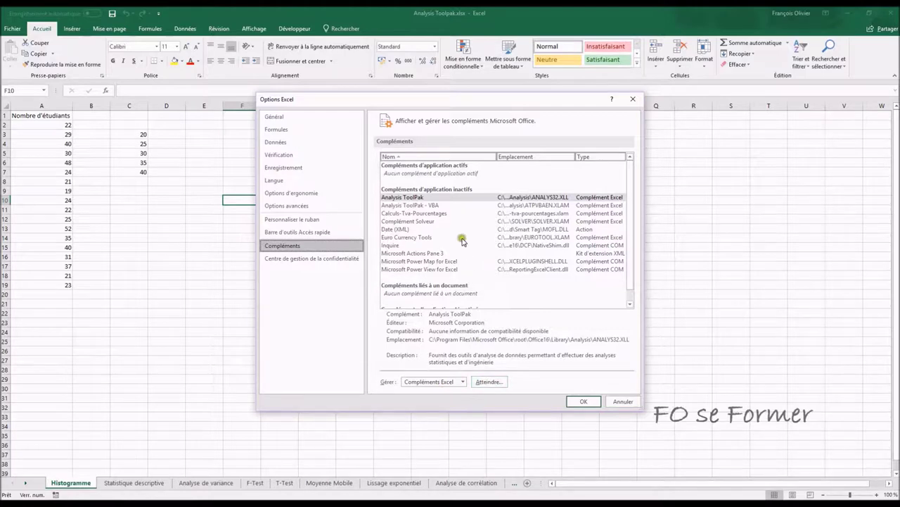
{"action": "left_click", "coordinate": [455, 201]}
{"action": "left_click", "coordinate": [493, 386]}
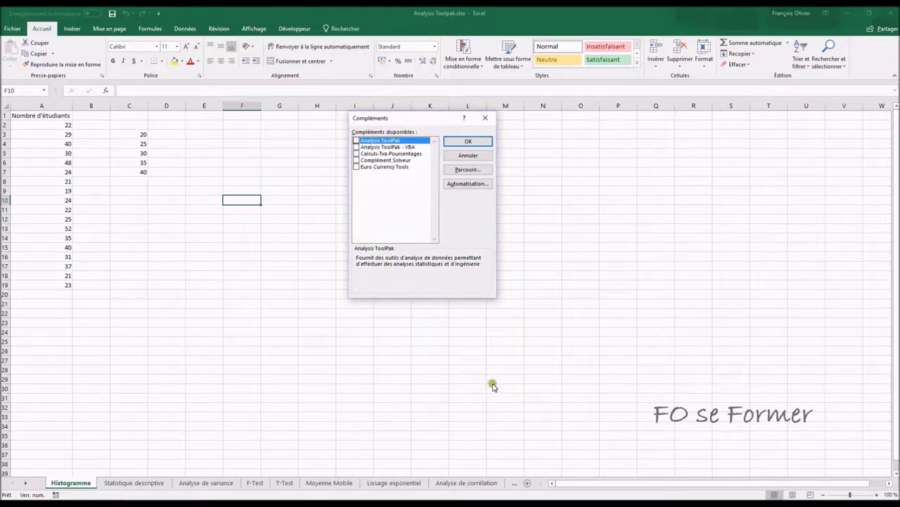
{"action": "left_click", "coordinate": [357, 140]}
{"action": "left_click", "coordinate": [455, 141]}
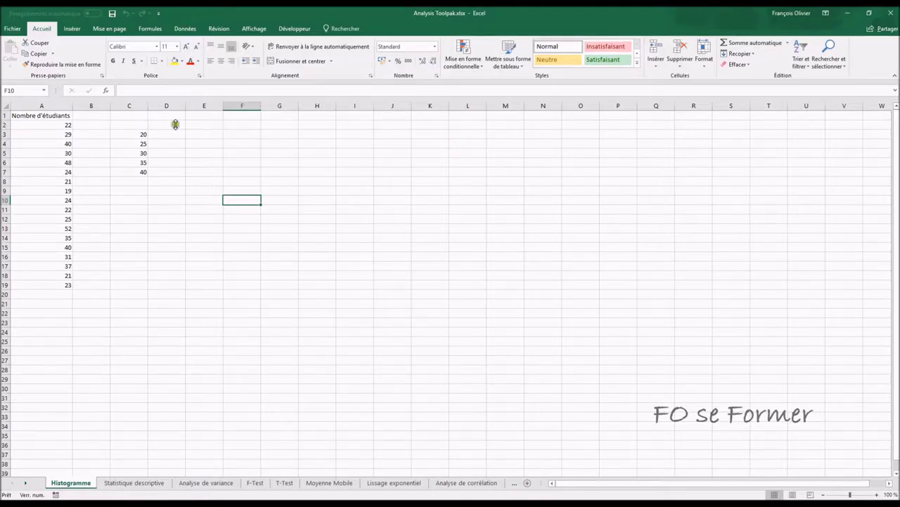
{"action": "left_click", "coordinate": [185, 28]}
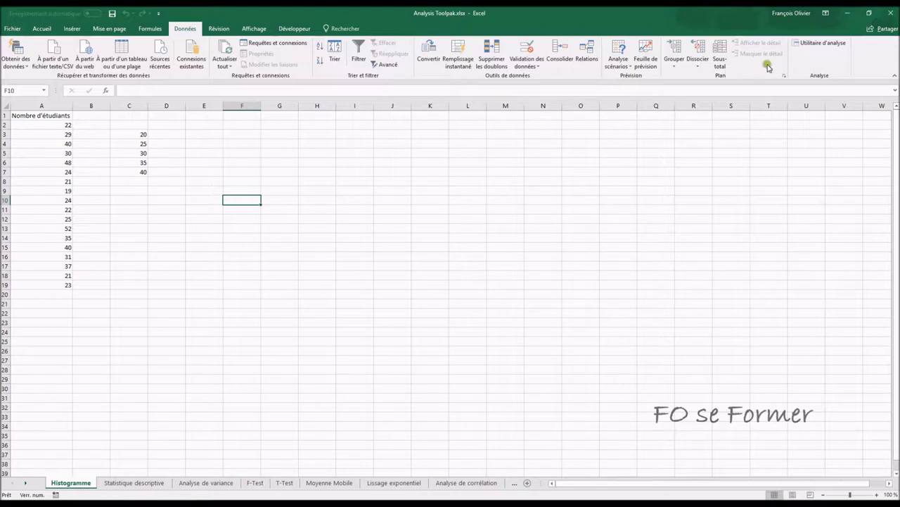
- Open the Utilitaire d'analyse tool list from the Données tab
{"action": "left_click", "coordinate": [817, 45]}
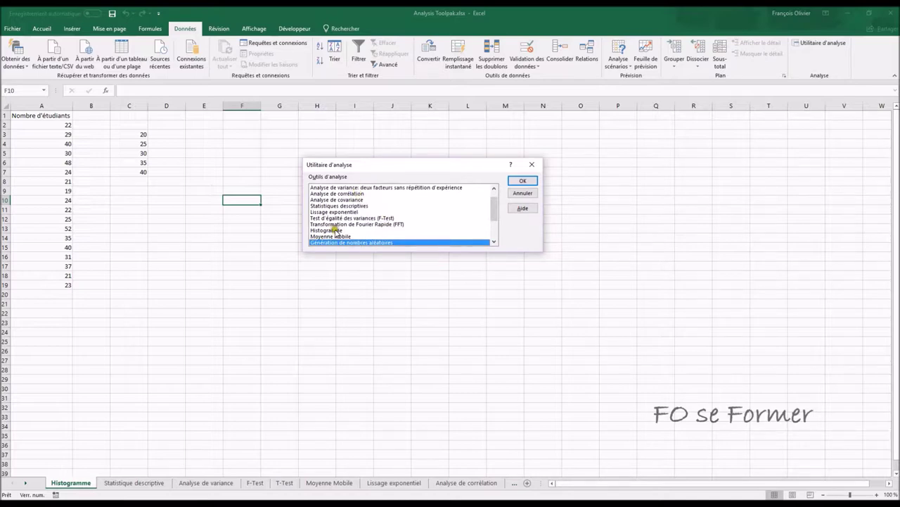
- Choose Histogramme with input range A2:A19 and bin range C3:C7
{"action": "left_click", "coordinate": [336, 229]}
{"action": "left_click", "coordinate": [533, 183]}
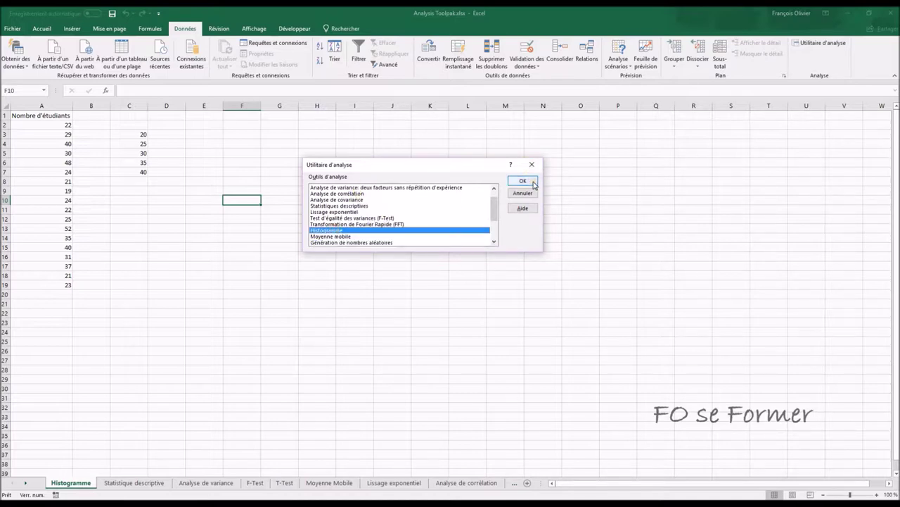
{"action": "left_click", "coordinate": [436, 163]}
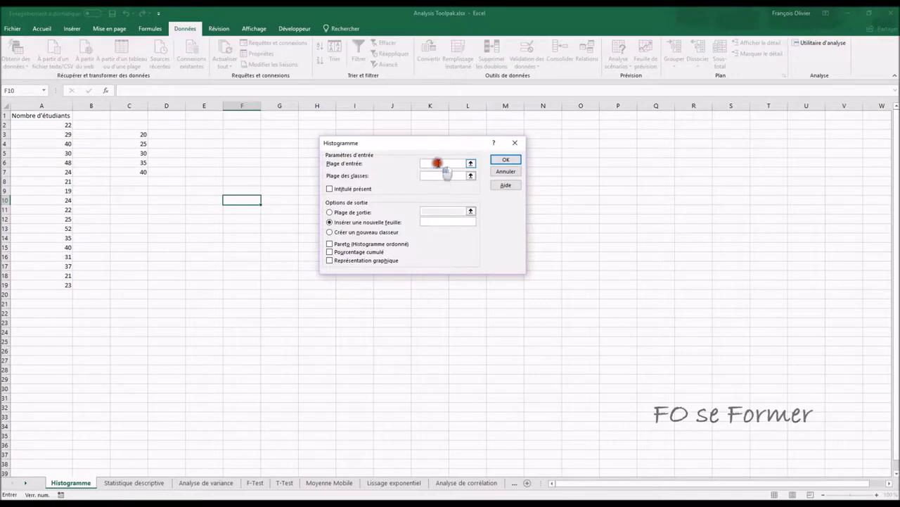
{"action": "left_click", "coordinate": [48, 124]}
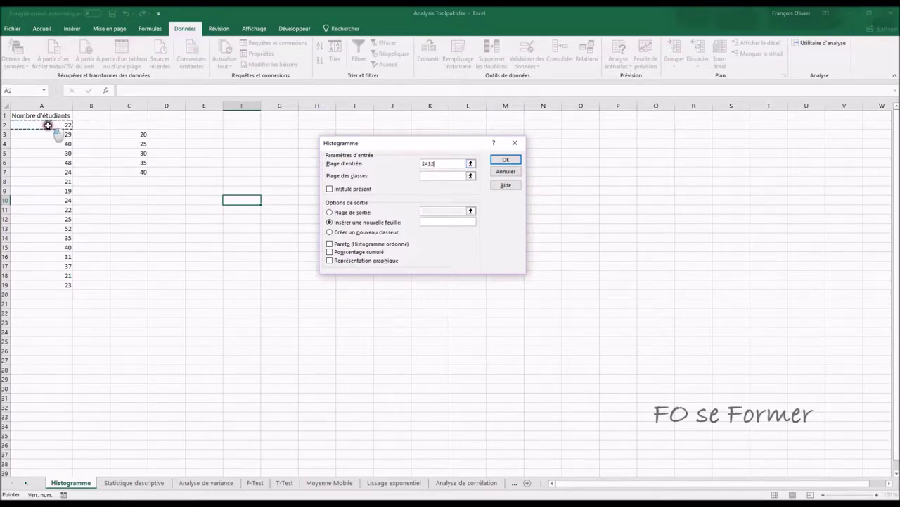
{"action": "left_click_drag", "start_coordinate": [47, 124], "coordinate": [56, 282]}
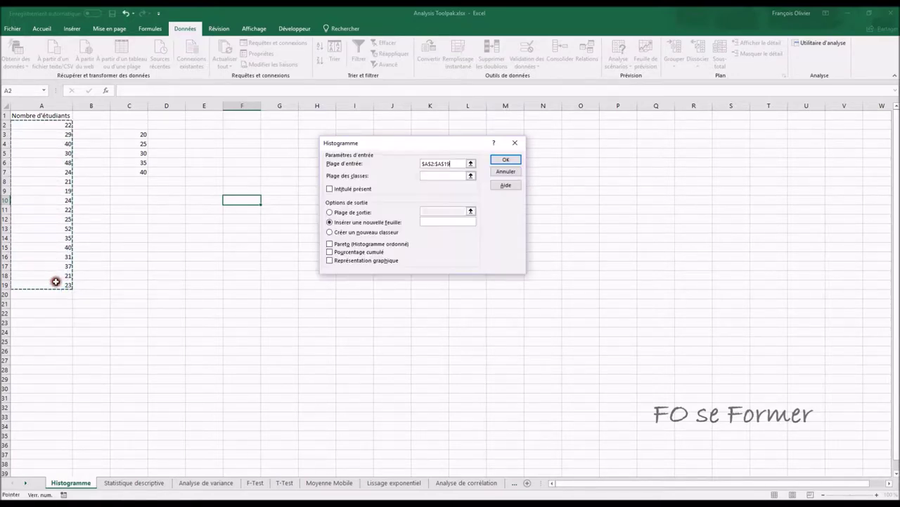
{"action": "left_click", "coordinate": [443, 177]}
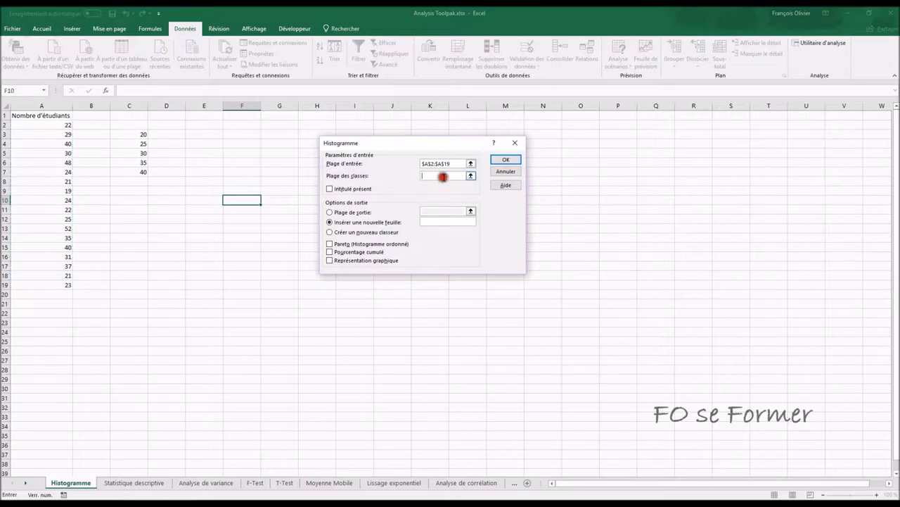
{"action": "left_click_drag", "start_coordinate": [131, 133], "coordinate": [130, 172]}
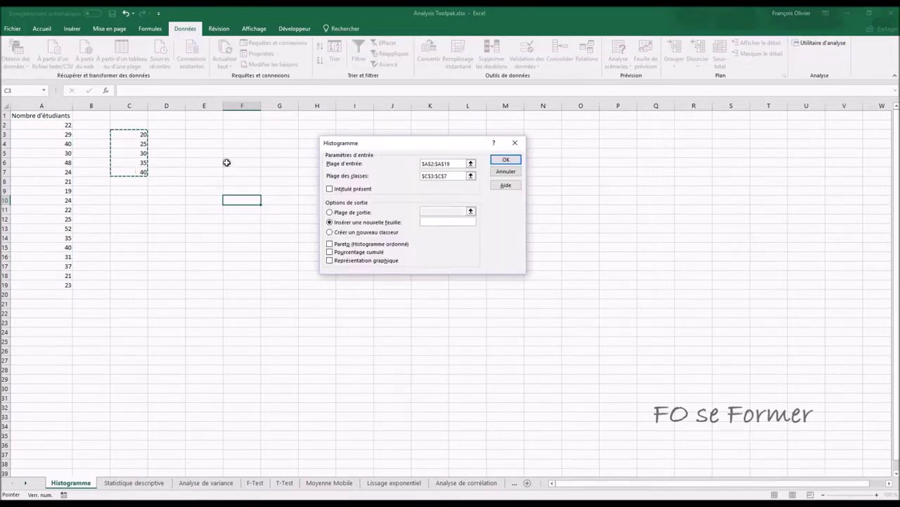
- Send the output to F3 with a chart and generate the histogram
{"action": "left_click", "coordinate": [358, 213]}
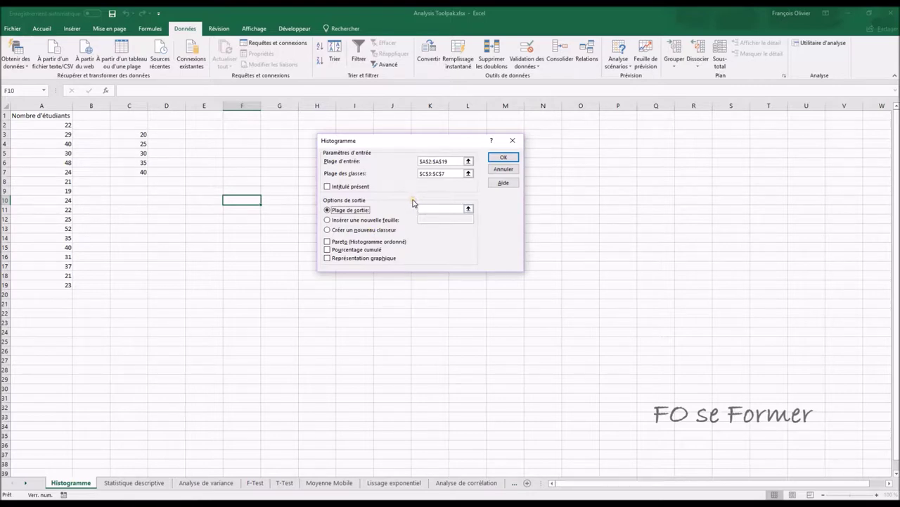
{"action": "left_click", "coordinate": [425, 208]}
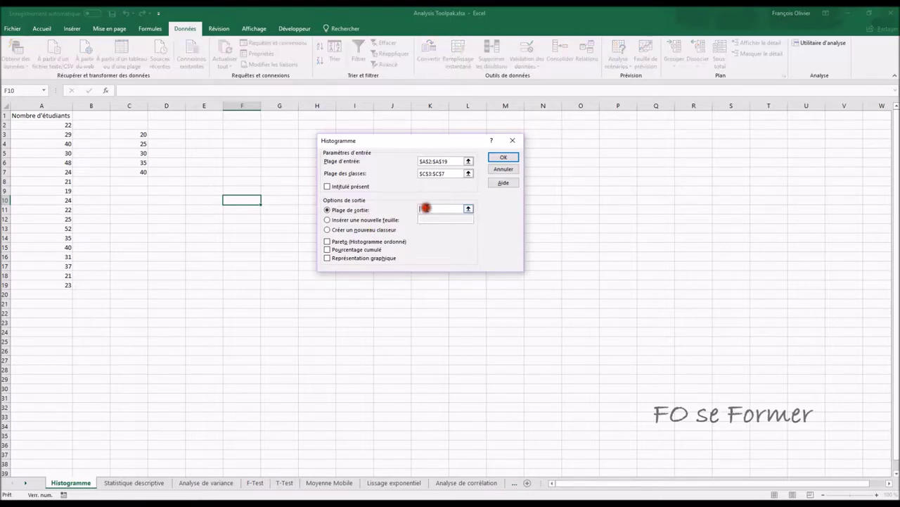
{"action": "left_click", "coordinate": [250, 133]}
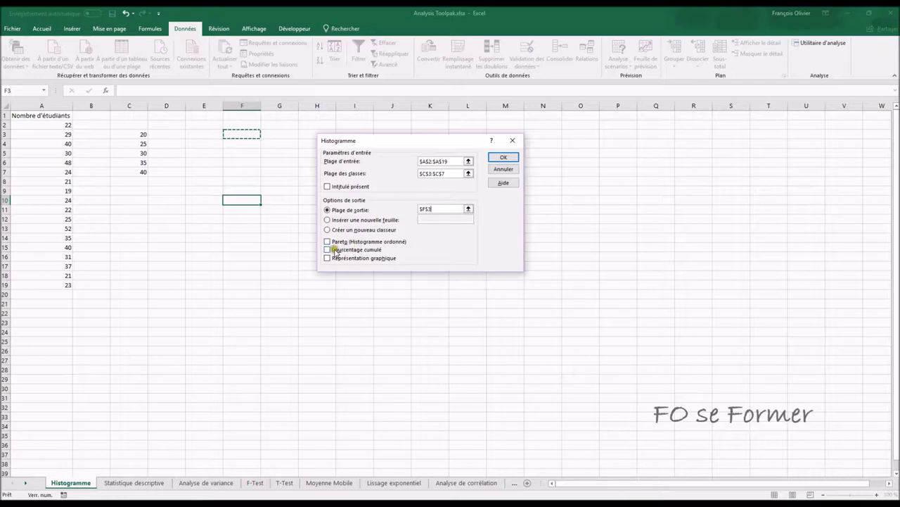
{"action": "left_click", "coordinate": [328, 258]}
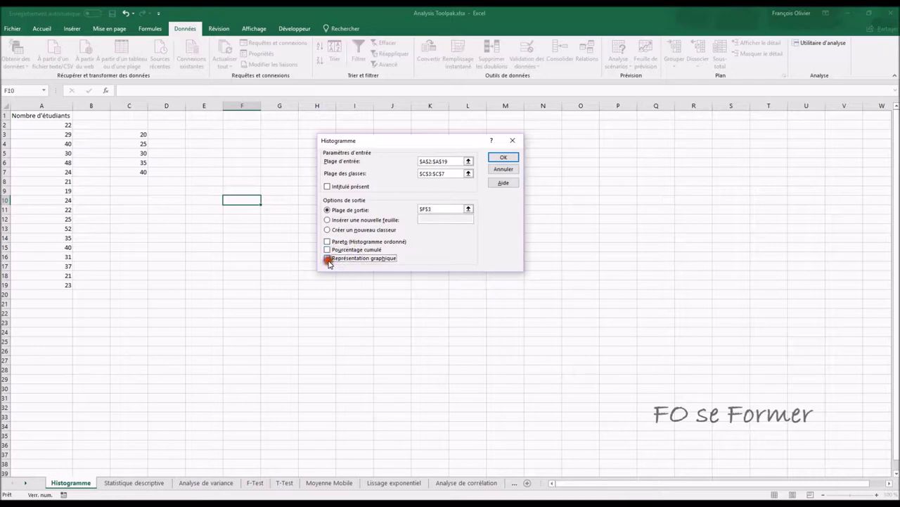
{"action": "left_click", "coordinate": [505, 160]}
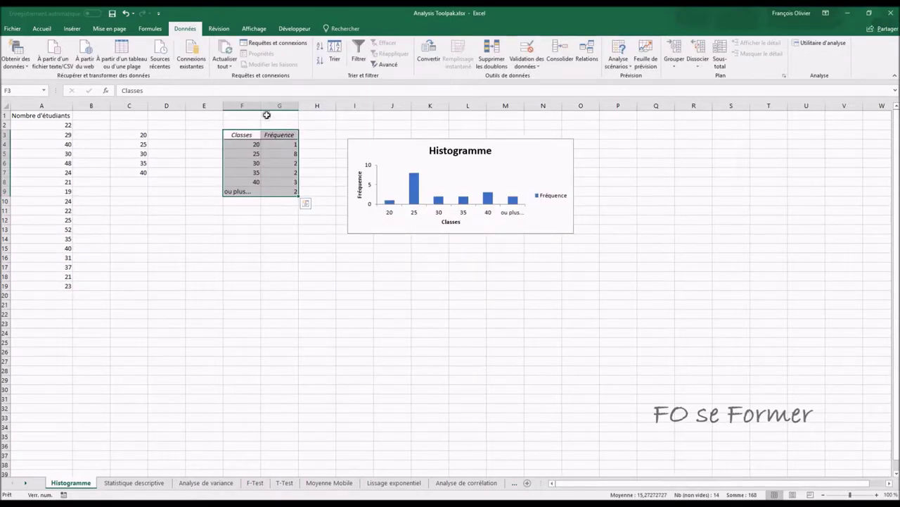
- Enlarge the histogram chart on the sheet
{"action": "left_click", "coordinate": [266, 220]}
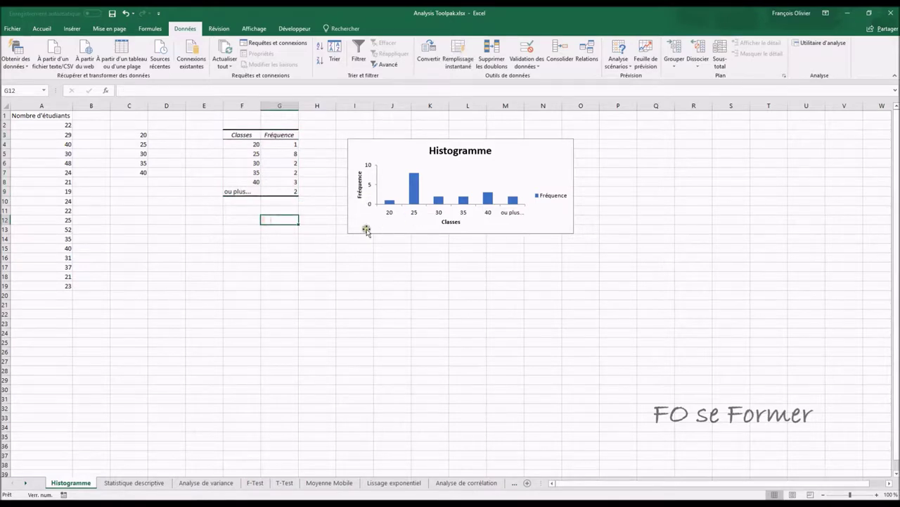
{"action": "left_click", "coordinate": [368, 228]}
{"action": "left_click_drag", "start_coordinate": [569, 233], "coordinate": [696, 332]}
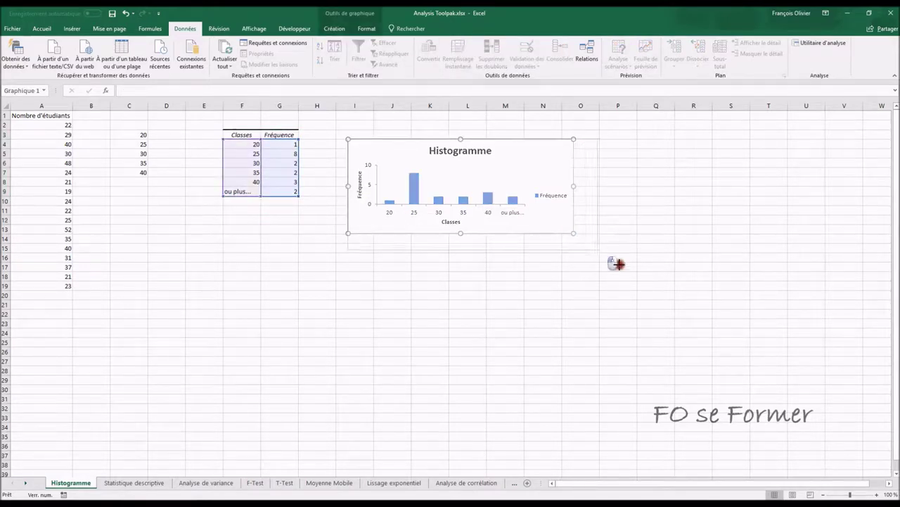
{"action": "left_click", "coordinate": [272, 229]}
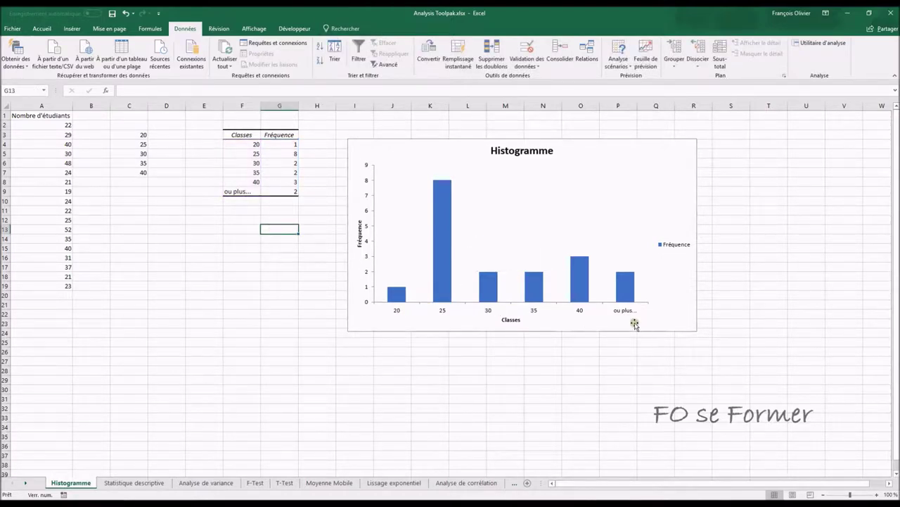
- Relabel the first classes as 0-20, 21-25 and 26-30
{"action": "left_click", "coordinate": [242, 144]}
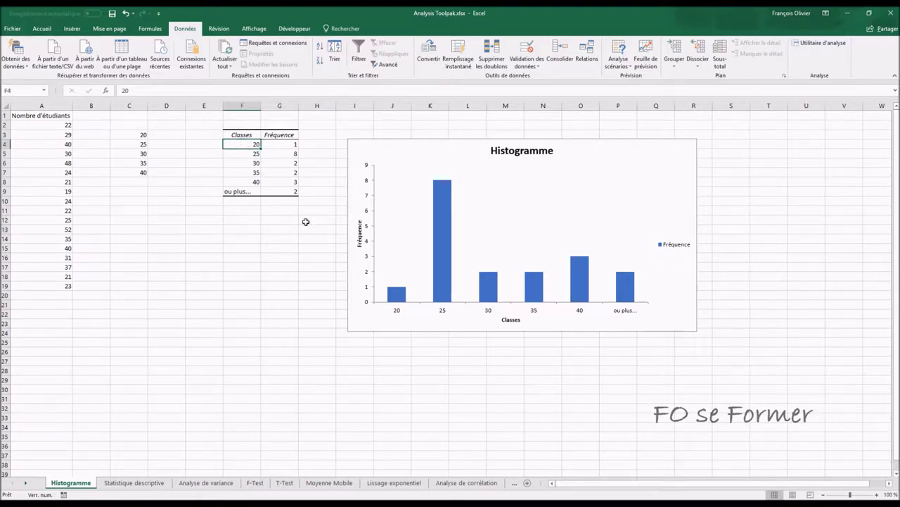
{"action": "type", "text": "0-"}
{"action": "key", "text": "Return"}
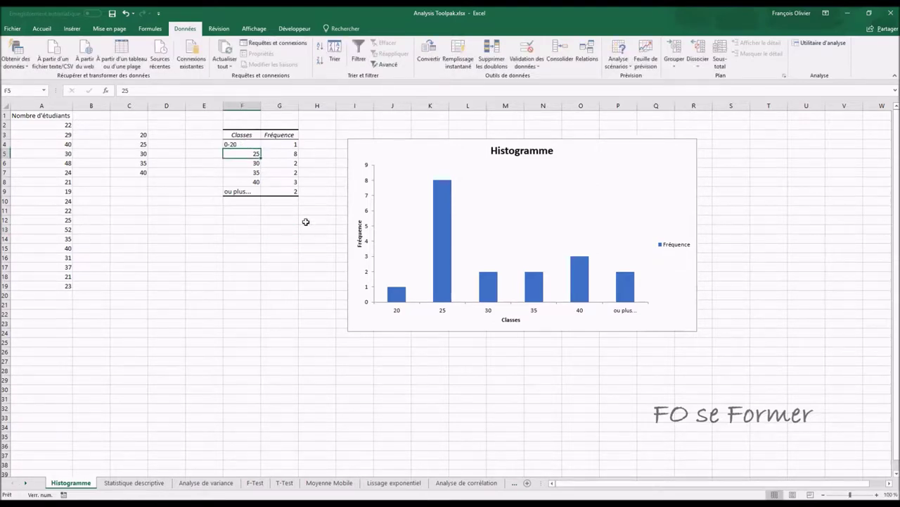
{"action": "type", "text": "21-"}
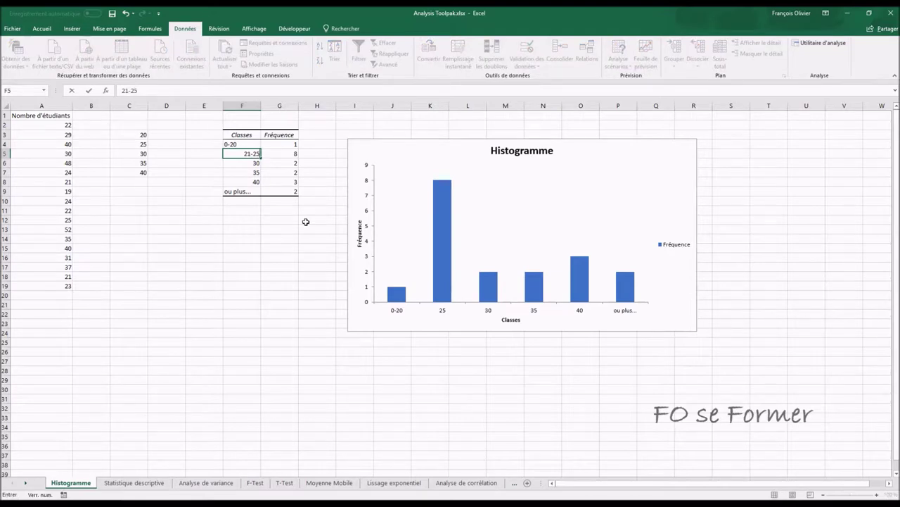
{"action": "key", "text": "Return"}
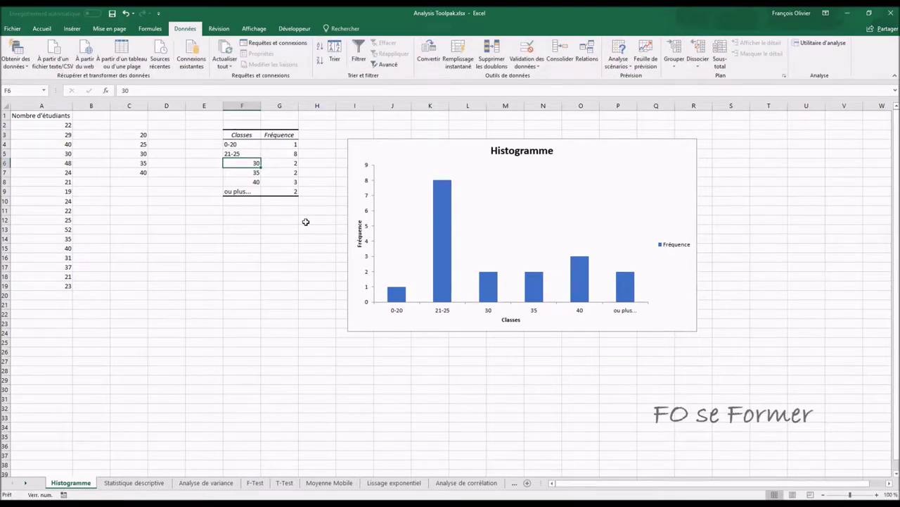
{"action": "type", "text": "26-"}
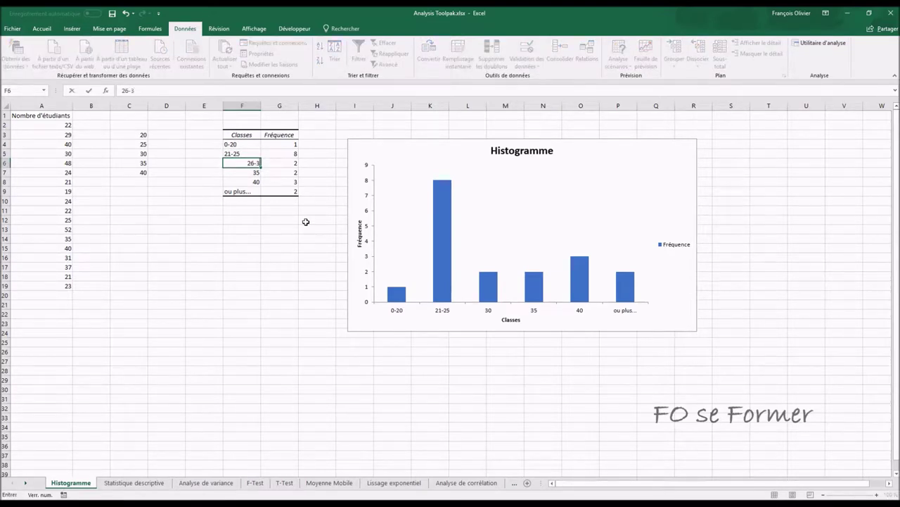
{"action": "type", "text": "0"}
{"action": "key", "text": "Return"}
- Label the remaining classes 31-35, 36-40 and 40 et +
{"action": "type", "text": "31"}
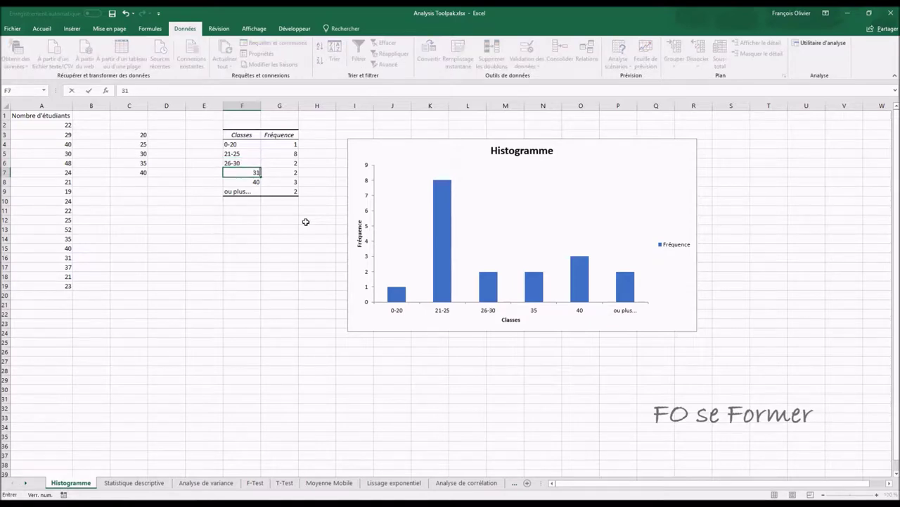
{"action": "type", "text": "-36"}
{"action": "key", "text": "Return"}
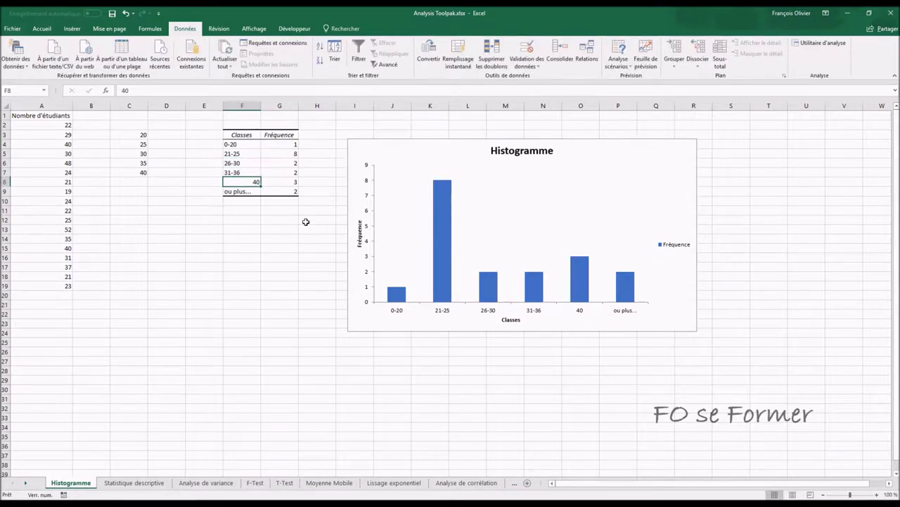
{"action": "key", "text": "Up"}
{"action": "type", "text": "3"}
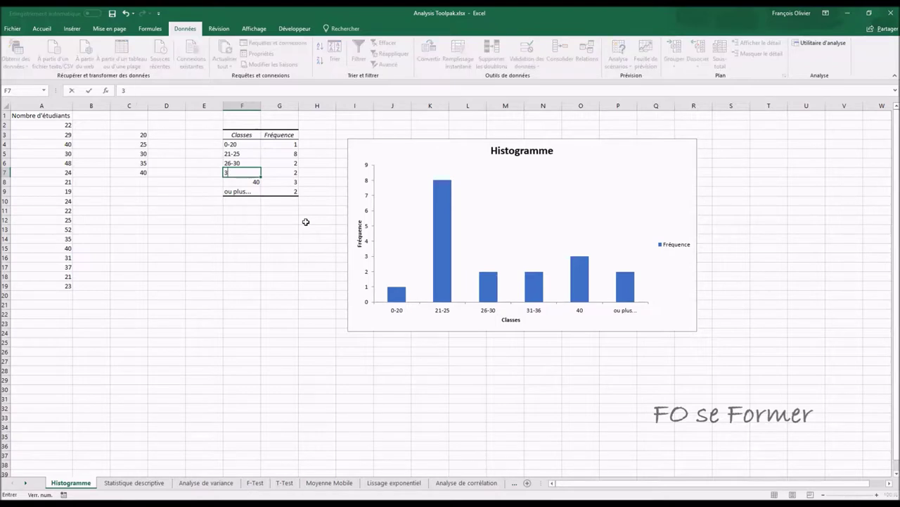
{"action": "key", "text": "Return"}
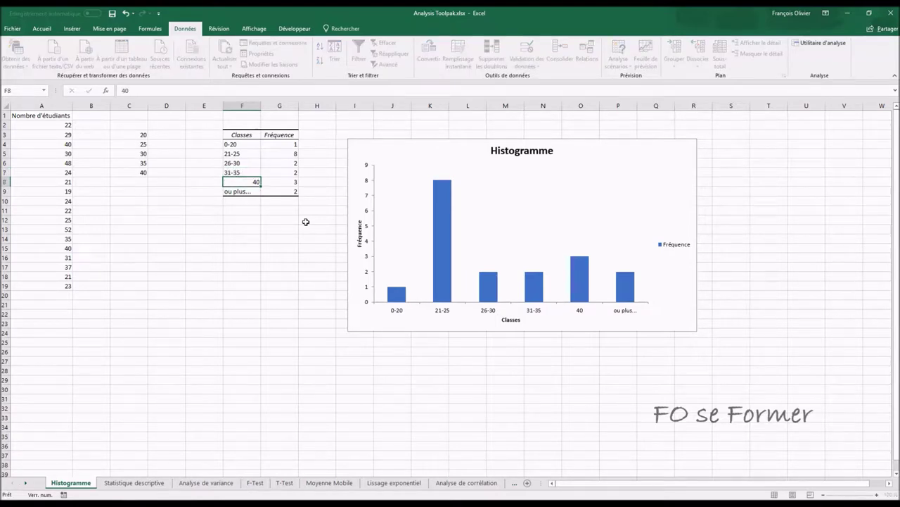
{"action": "type", "text": "36-40"}
{"action": "key", "text": "Return"}
{"action": "type", "text": "40"}
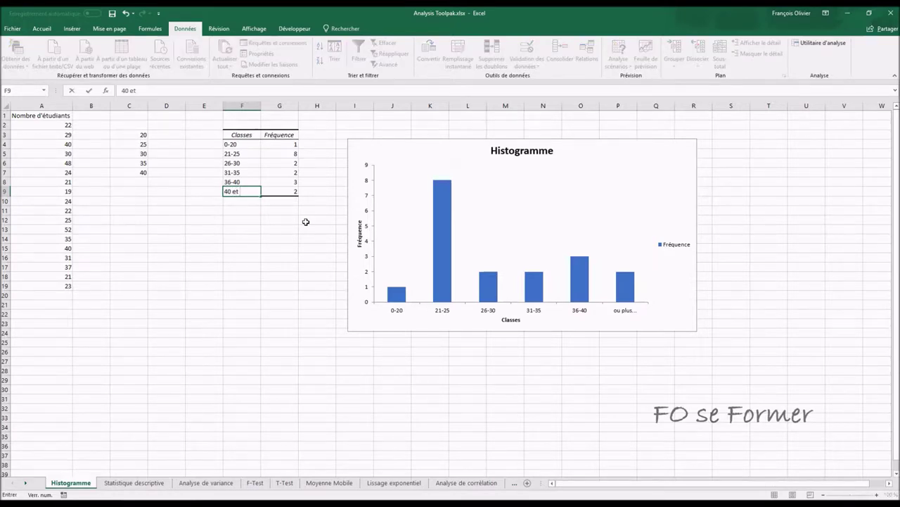
{"action": "type", "text": "+"}
{"action": "key", "text": "Return"}
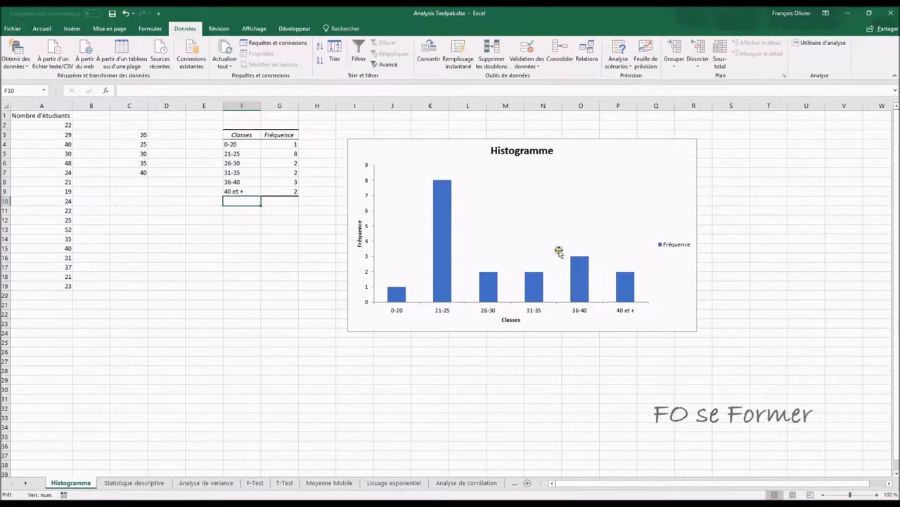
- Set the Fréquence series gap width to 0% so the bars touch
{"action": "left_click", "coordinate": [449, 289]}
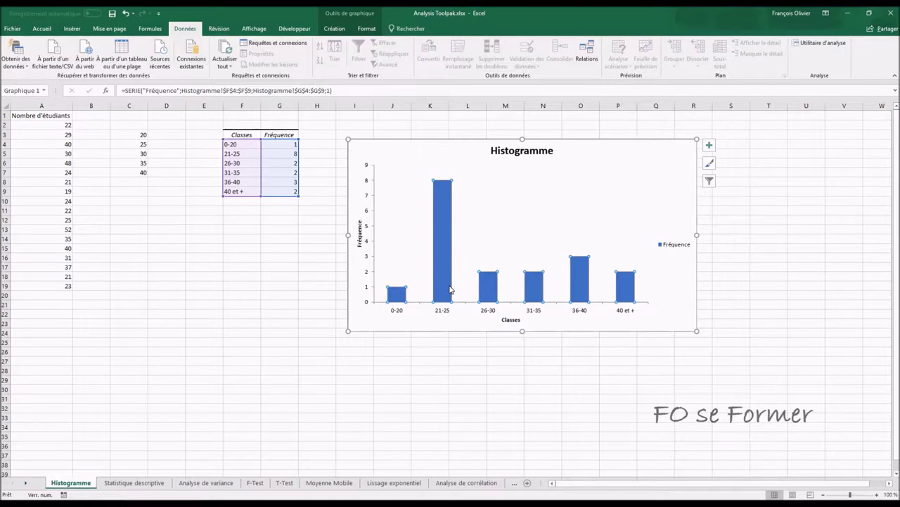
{"action": "right_click", "coordinate": [450, 289]}
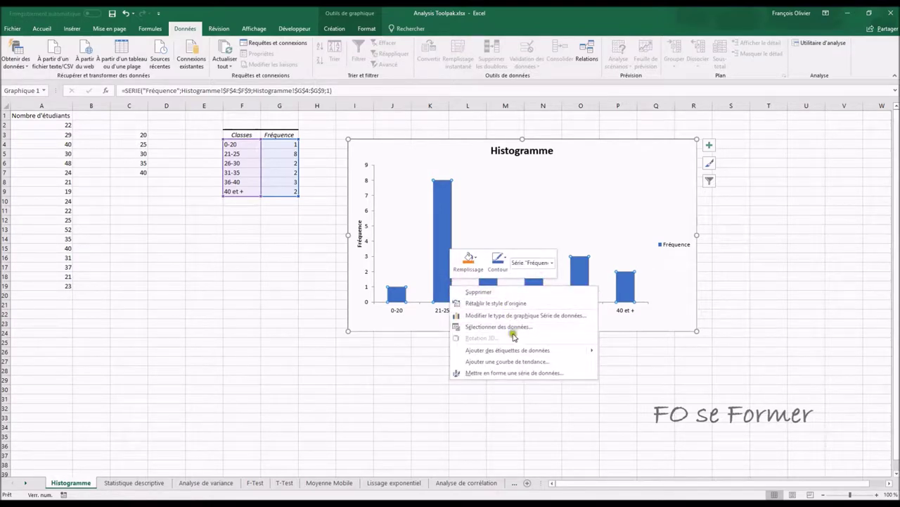
{"action": "left_click", "coordinate": [522, 378]}
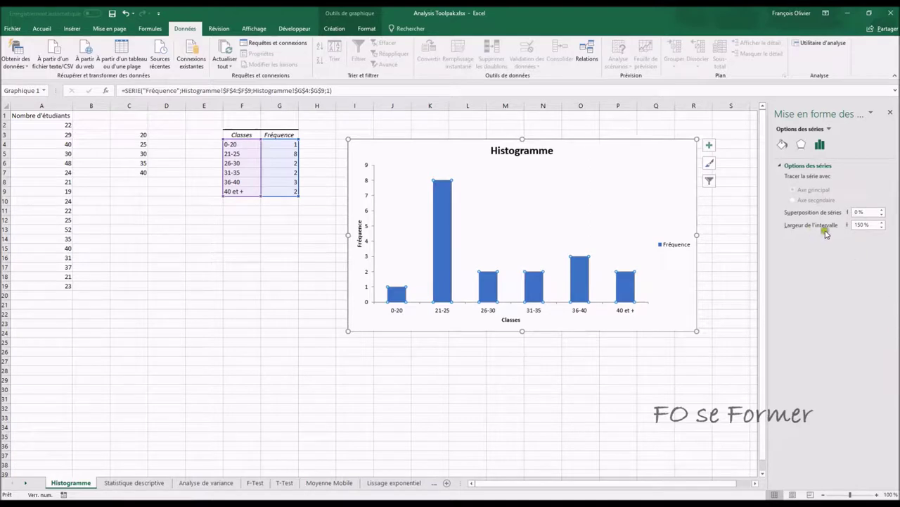
{"action": "left_click_drag", "start_coordinate": [865, 225], "coordinate": [830, 232]}
{"action": "key", "text": "Return"}
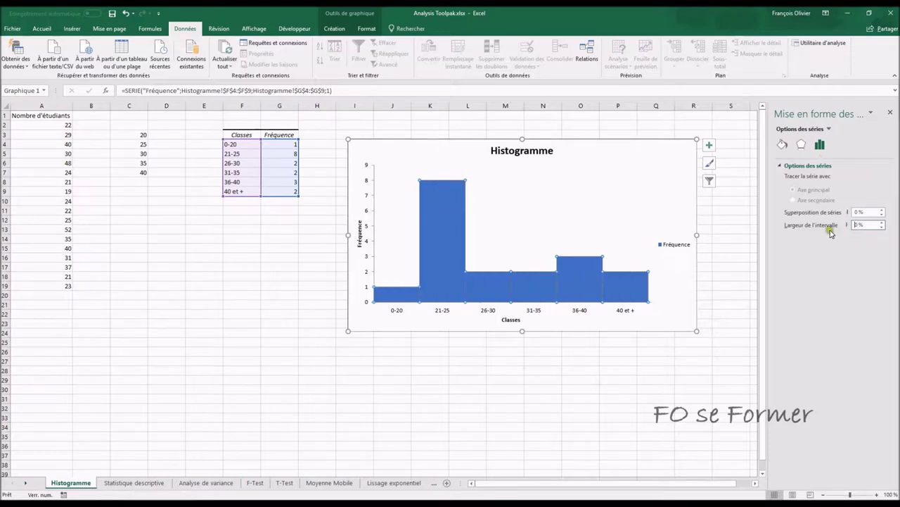
- Give the bars a thicker solid black outline and close the format pane
{"action": "left_click", "coordinate": [782, 145]}
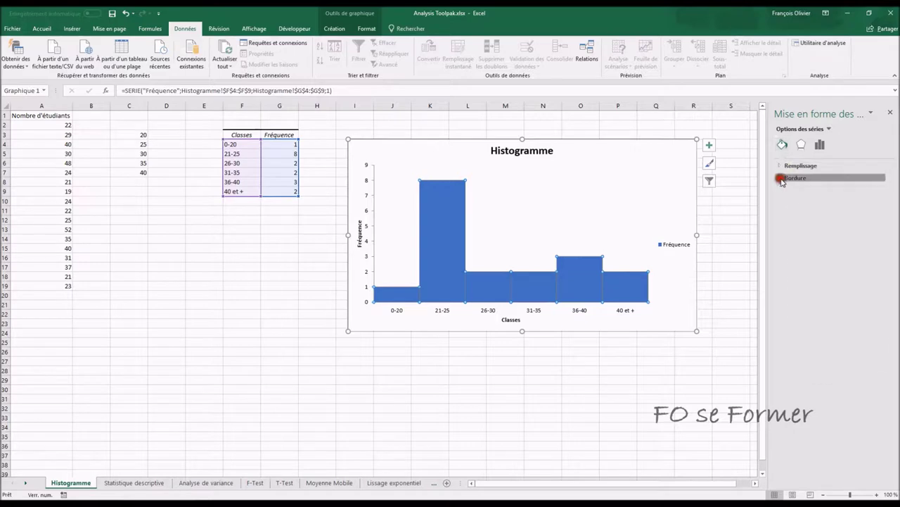
{"action": "left_click", "coordinate": [782, 178]}
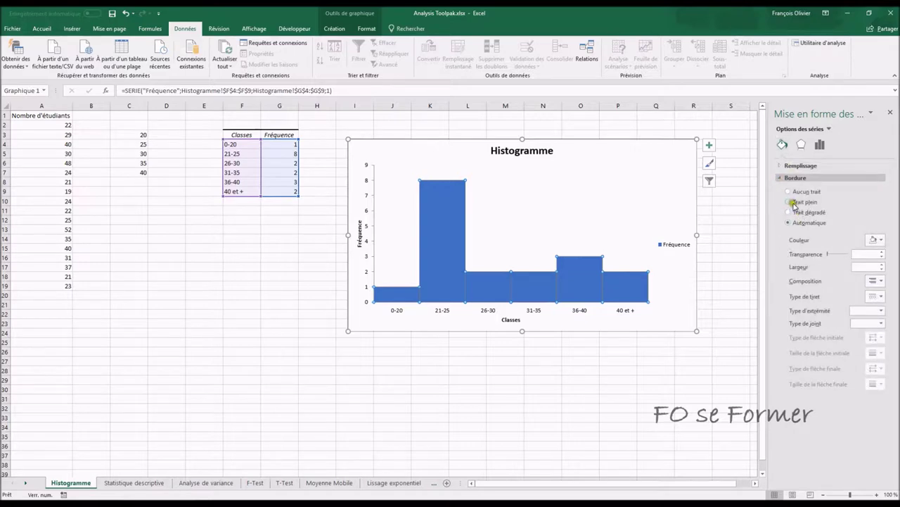
{"action": "left_click", "coordinate": [788, 202]}
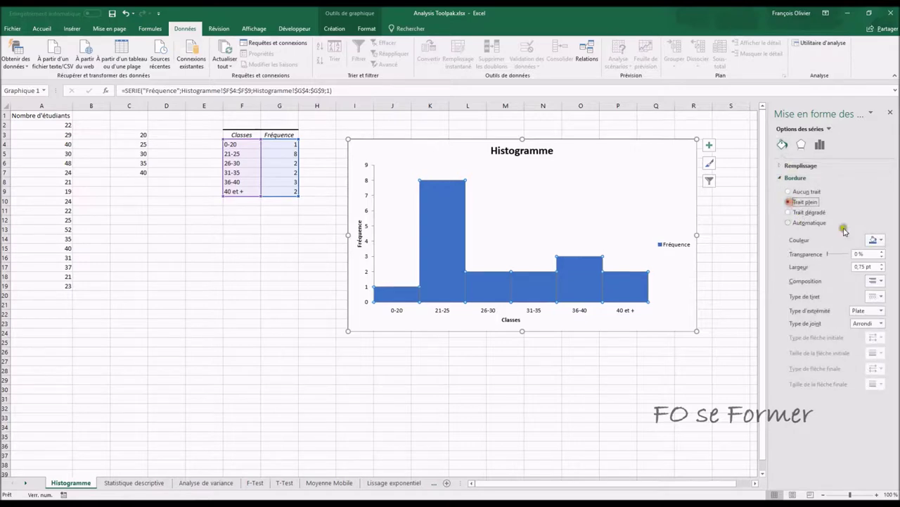
{"action": "left_click", "coordinate": [878, 240]}
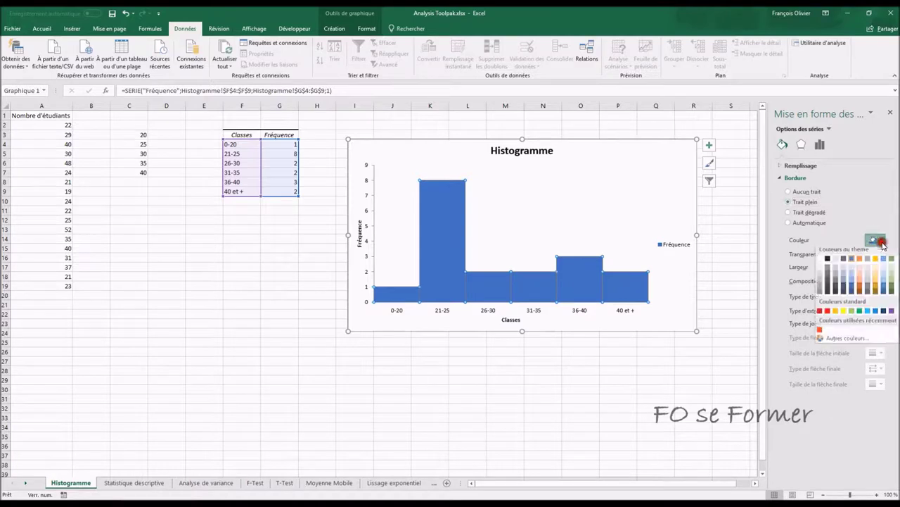
{"action": "left_click", "coordinate": [829, 262]}
{"action": "left_click", "coordinate": [882, 265]}
{"action": "left_click", "coordinate": [882, 265]}
{"action": "left_click", "coordinate": [881, 264]}
{"action": "left_click", "coordinate": [881, 264]}
{"action": "left_click", "coordinate": [617, 362]}
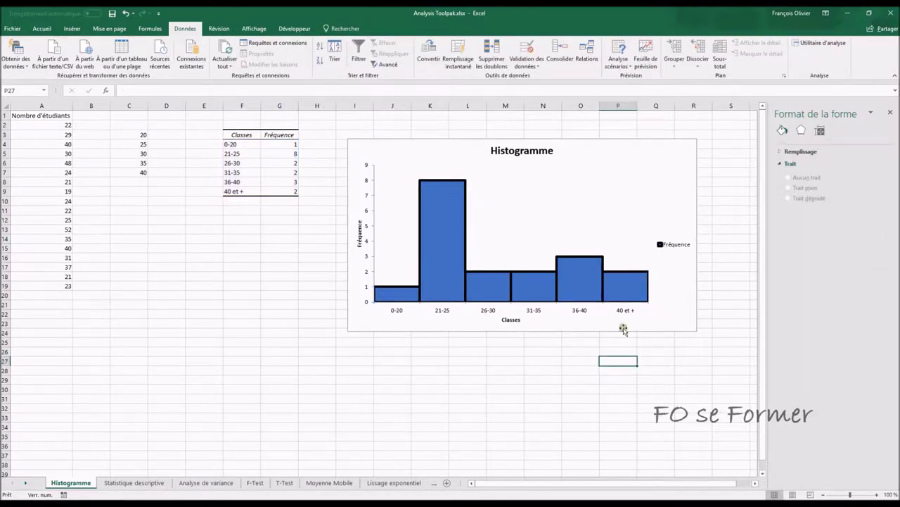
{"action": "left_click", "coordinate": [891, 112]}
{"action": "left_click", "coordinate": [890, 112]}
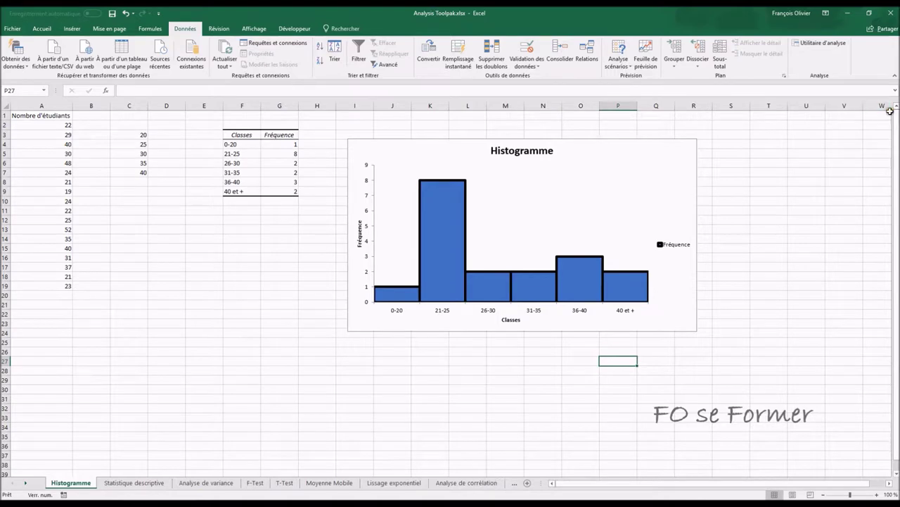
{"action": "mouse_move", "coordinate": [387, 298]}
{"action": "mouse_move", "coordinate": [492, 278]}
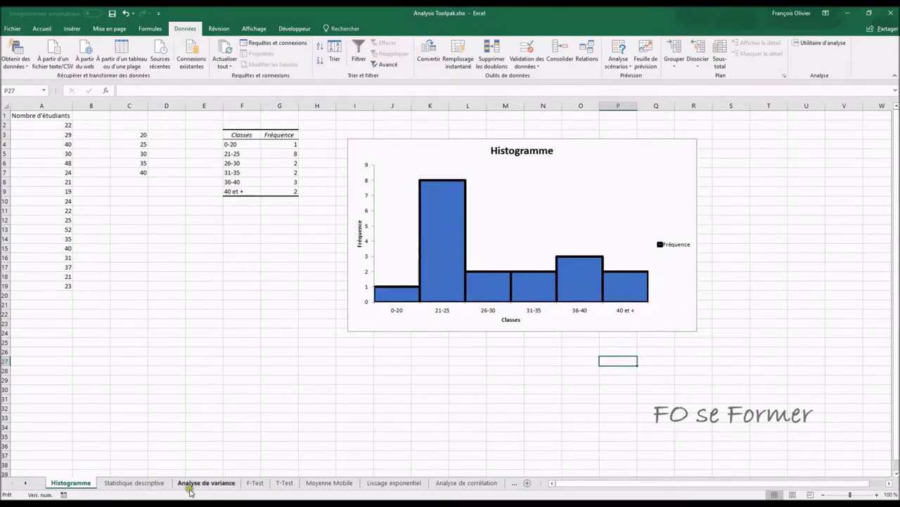
{"action": "left_click", "coordinate": [148, 483]}
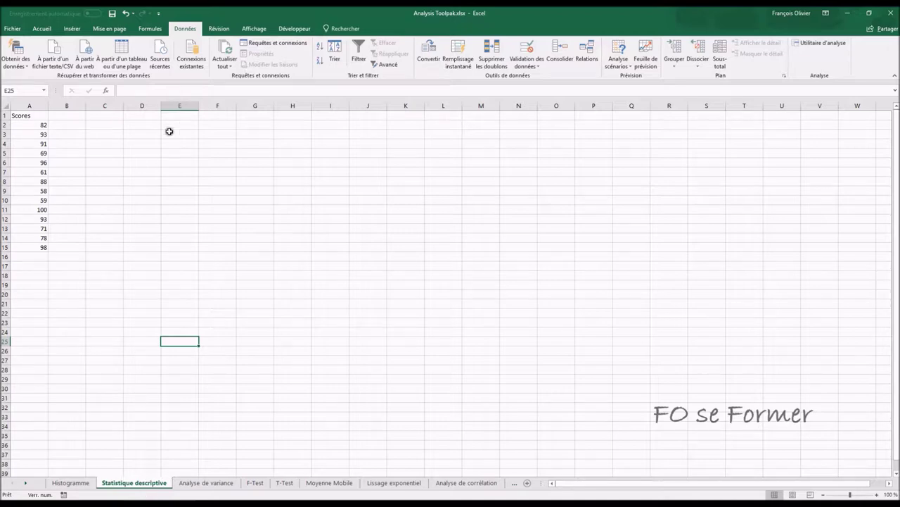
- Open the Utilitaire d'analyse tool list over the Statistique descriptive sheet
{"action": "left_click", "coordinate": [819, 44]}
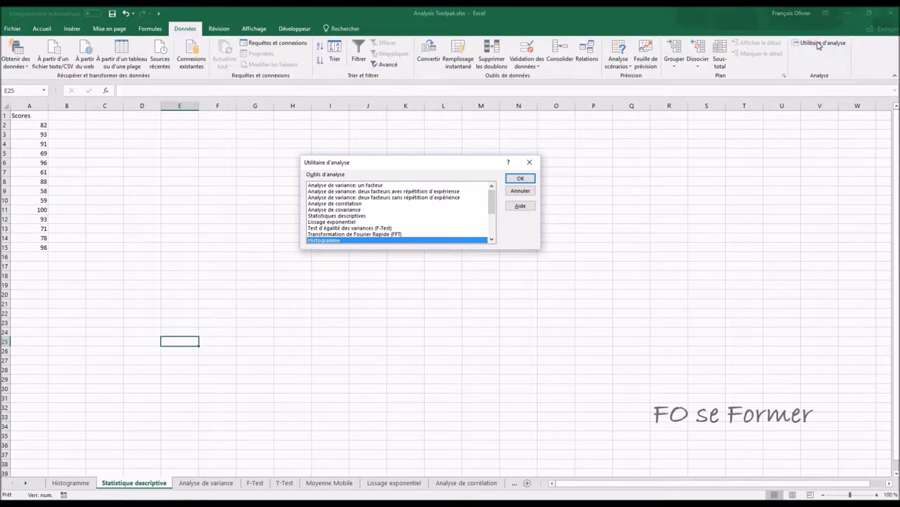
- Run Statistiques descriptives on A2:A15 with a detailed report output at C1
{"action": "left_click", "coordinate": [350, 216]}
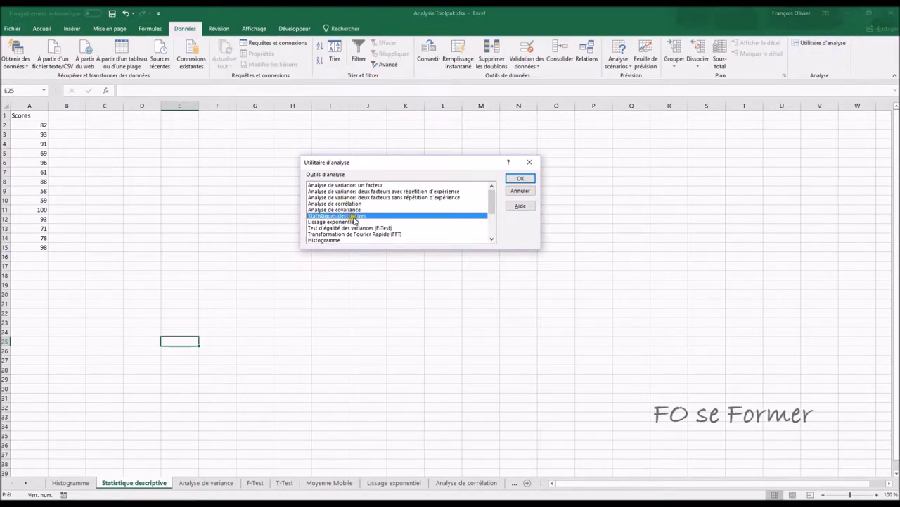
{"action": "left_click", "coordinate": [521, 180]}
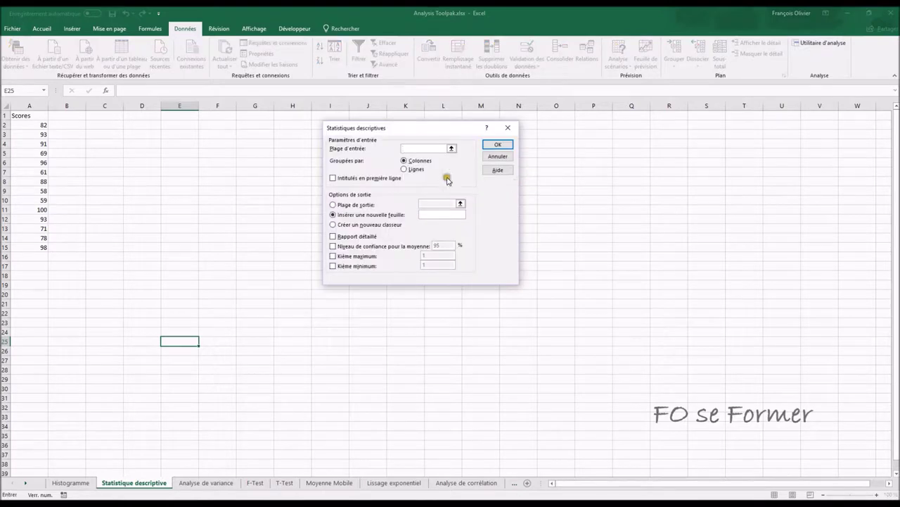
{"action": "left_click_drag", "start_coordinate": [39, 127], "coordinate": [44, 246]}
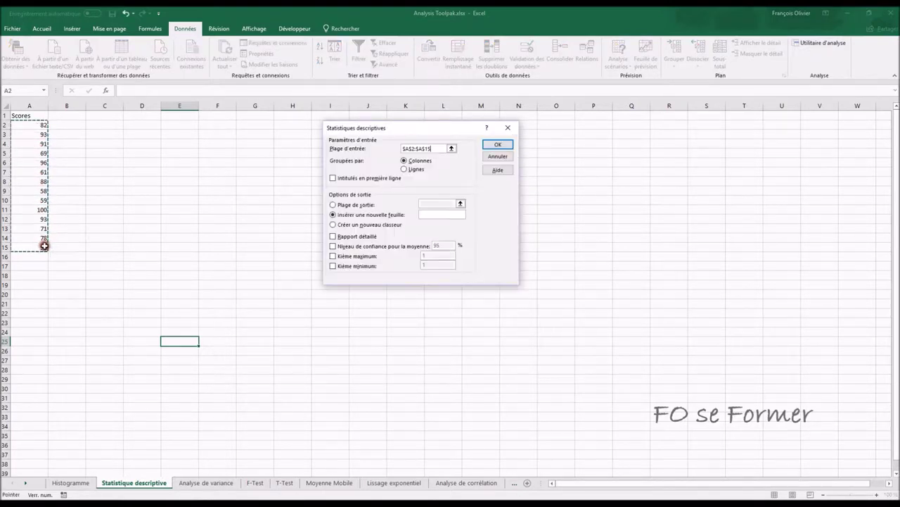
{"action": "left_click", "coordinate": [352, 204]}
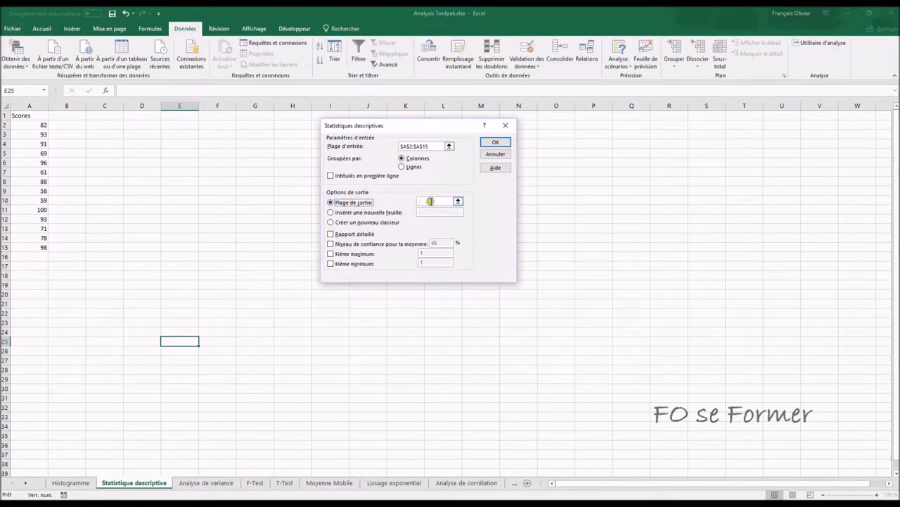
{"action": "left_click", "coordinate": [430, 201]}
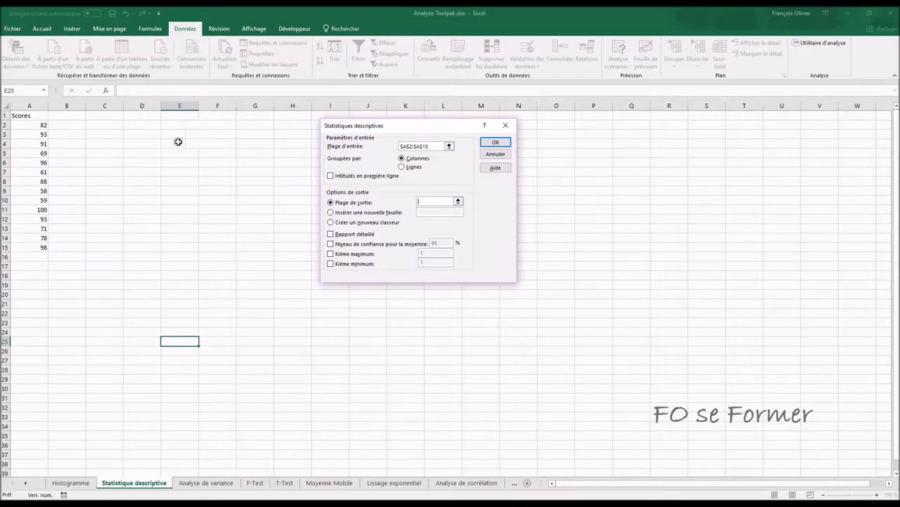
{"action": "left_click", "coordinate": [101, 115]}
{"action": "left_click", "coordinate": [331, 234]}
{"action": "left_click", "coordinate": [495, 143]}
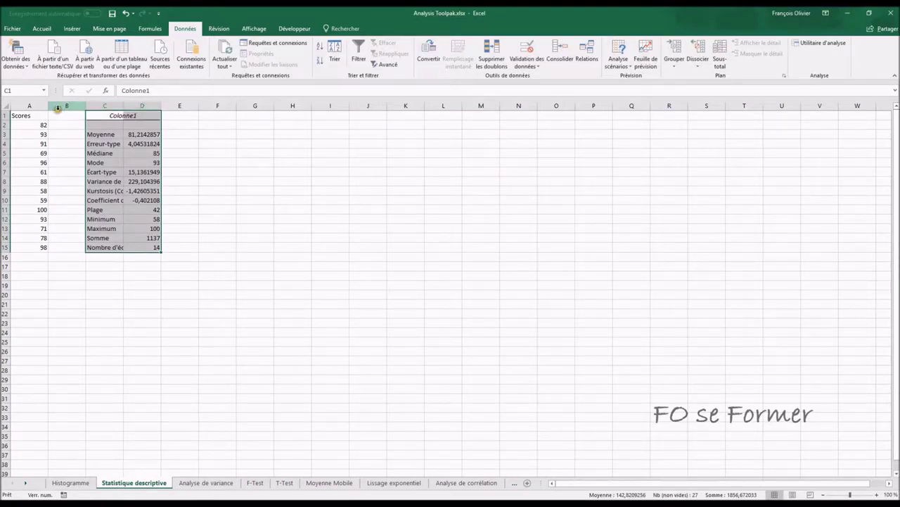
- Autofit columns C and D of the statistics table, then go to the Analyse de variance sheet
{"action": "double_click", "coordinate": [123, 105]}
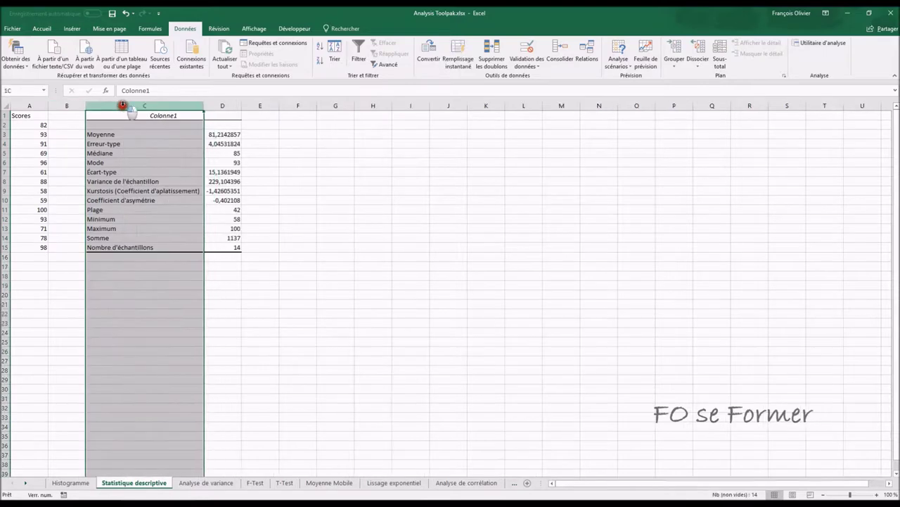
{"action": "double_click", "coordinate": [240, 106]}
{"action": "left_click", "coordinate": [341, 172]}
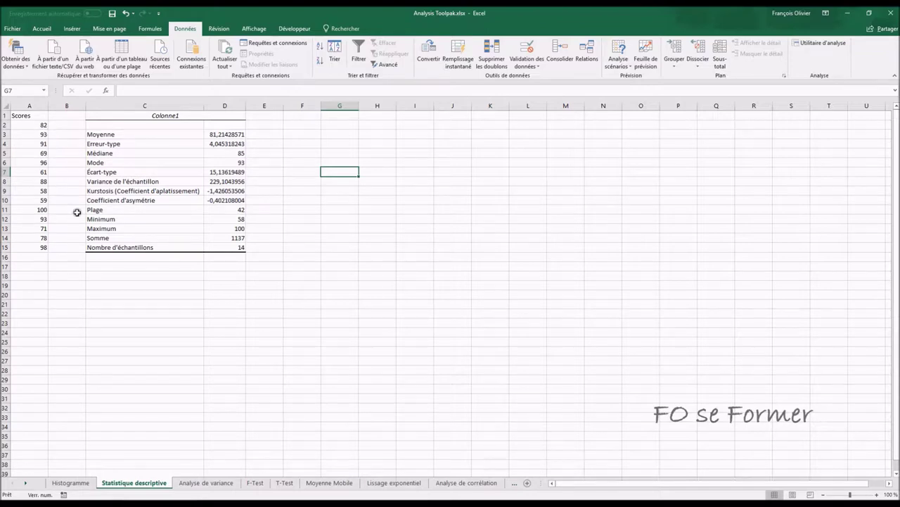
{"action": "left_click", "coordinate": [206, 482]}
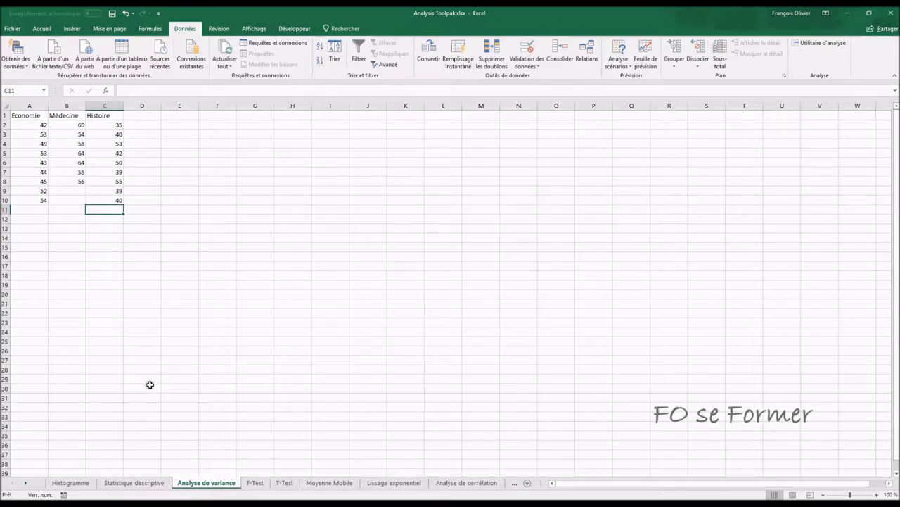
- Run Analyse de variance: un facteur on A2:C10 with output starting at E1
{"action": "left_click", "coordinate": [829, 42]}
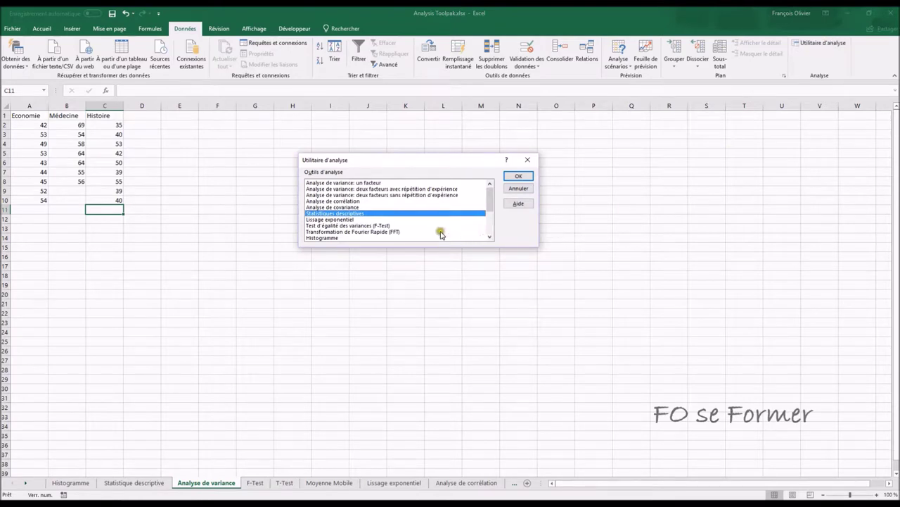
{"action": "left_click", "coordinate": [349, 183]}
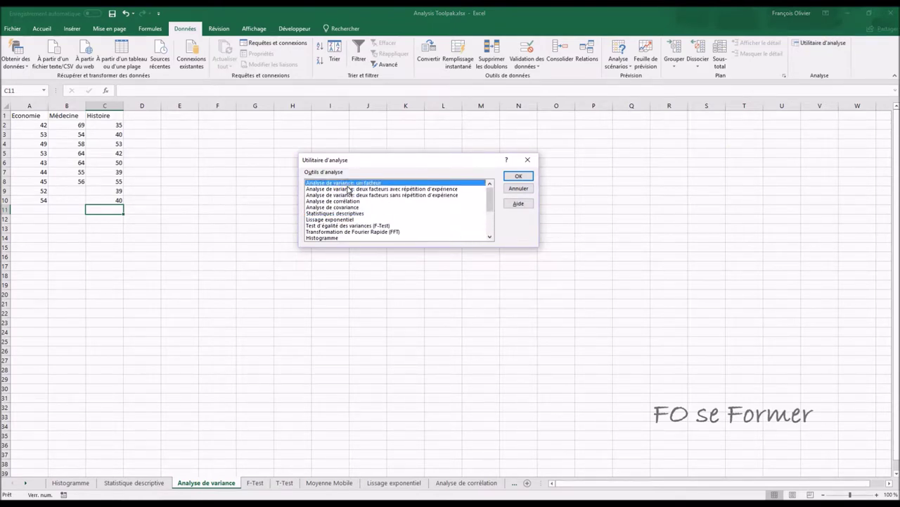
{"action": "left_click", "coordinate": [518, 176]}
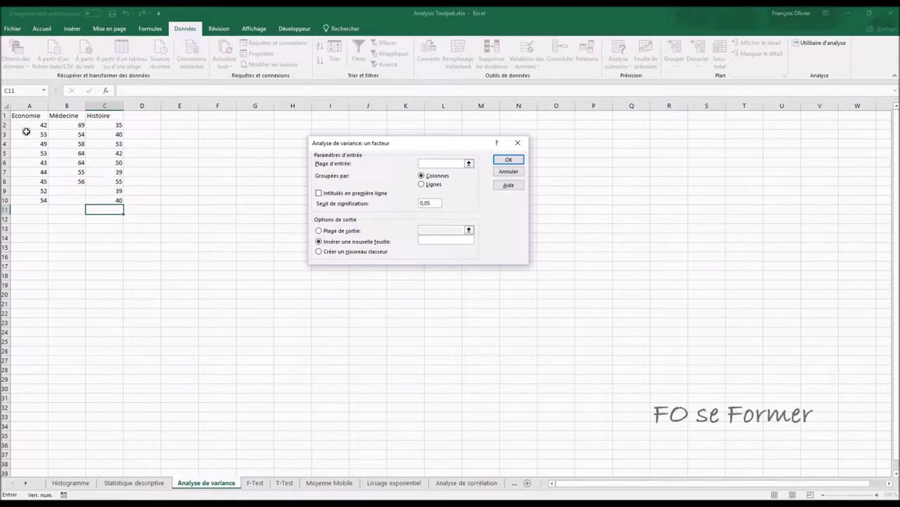
{"action": "mouse_move", "coordinate": [21, 124]}
{"action": "left_mouse_down"}
{"action": "mouse_move", "coordinate": [113, 189]}
{"action": "mouse_move", "coordinate": [113, 199]}
{"action": "left_mouse_up"}
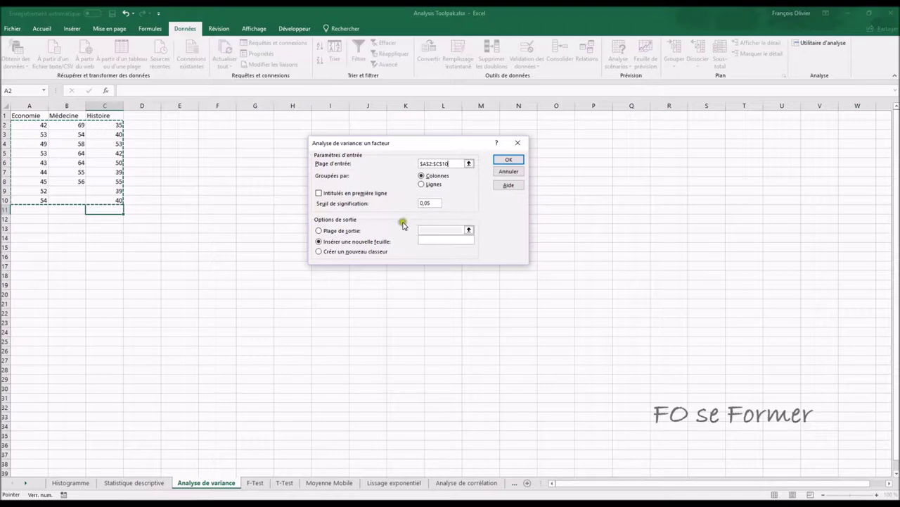
{"action": "left_click", "coordinate": [340, 230]}
{"action": "left_click", "coordinate": [428, 228]}
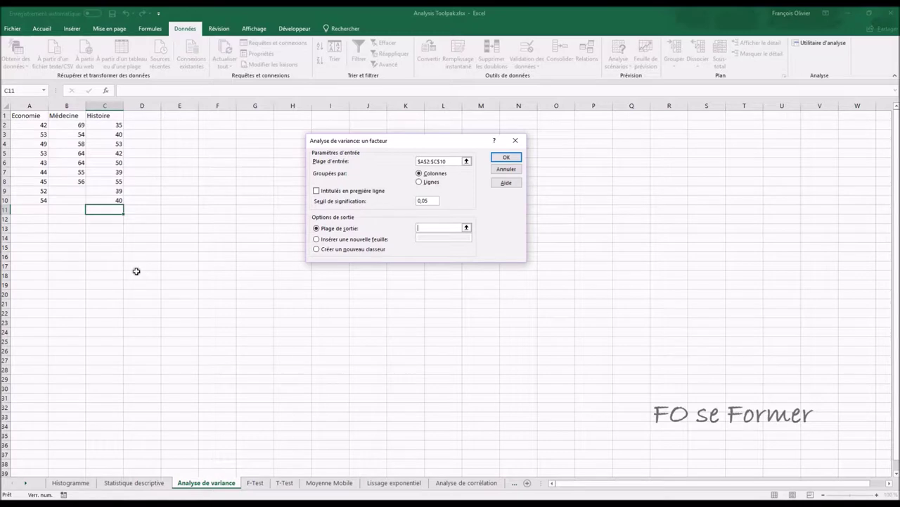
{"action": "left_click", "coordinate": [185, 116]}
{"action": "left_click", "coordinate": [507, 156]}
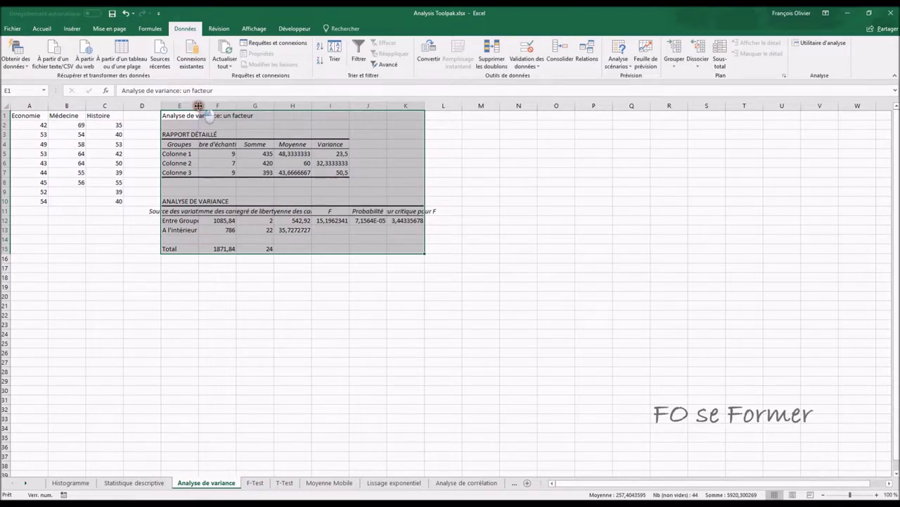
- Autofit columns E through K so labels like Valeur critique pour F show fully
{"action": "double_click", "coordinate": [199, 106]}
{"action": "double_click", "coordinate": [294, 104]}
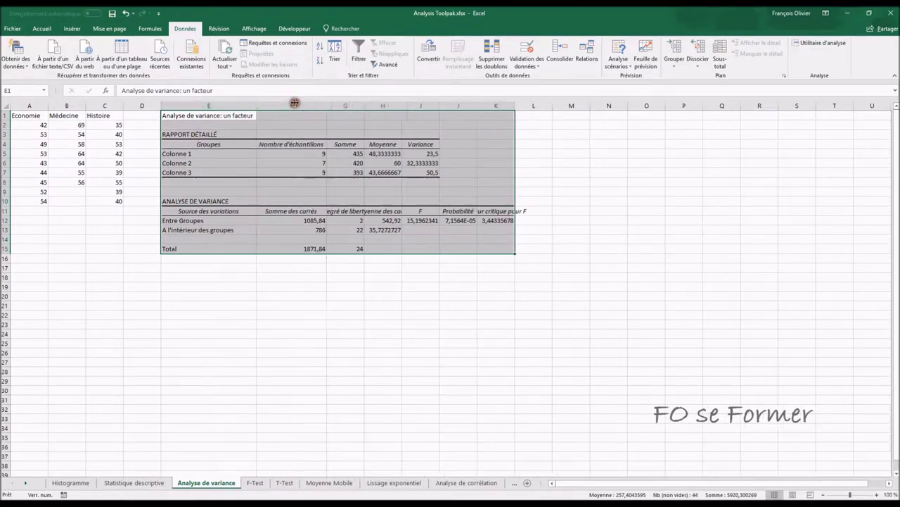
{"action": "left_click", "coordinate": [296, 104]}
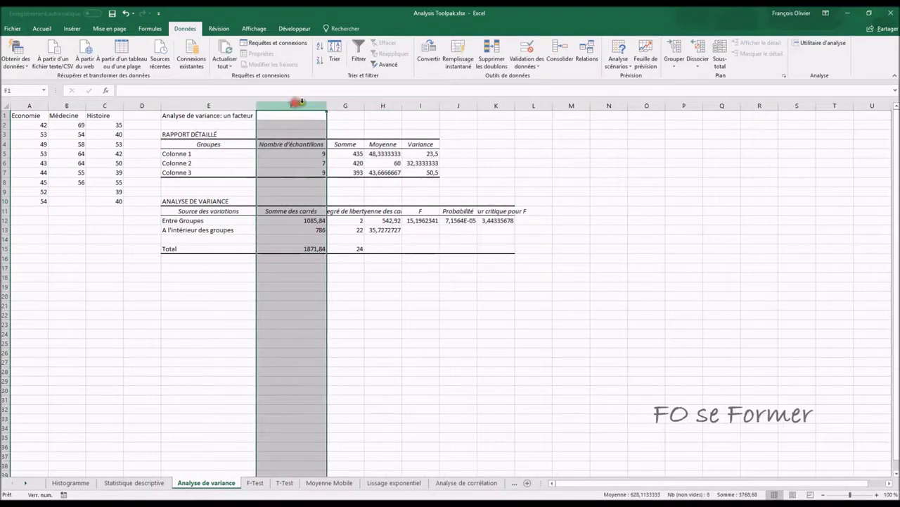
{"action": "double_click", "coordinate": [364, 104]}
{"action": "left_click", "coordinate": [414, 105]}
{"action": "double_click", "coordinate": [415, 104]}
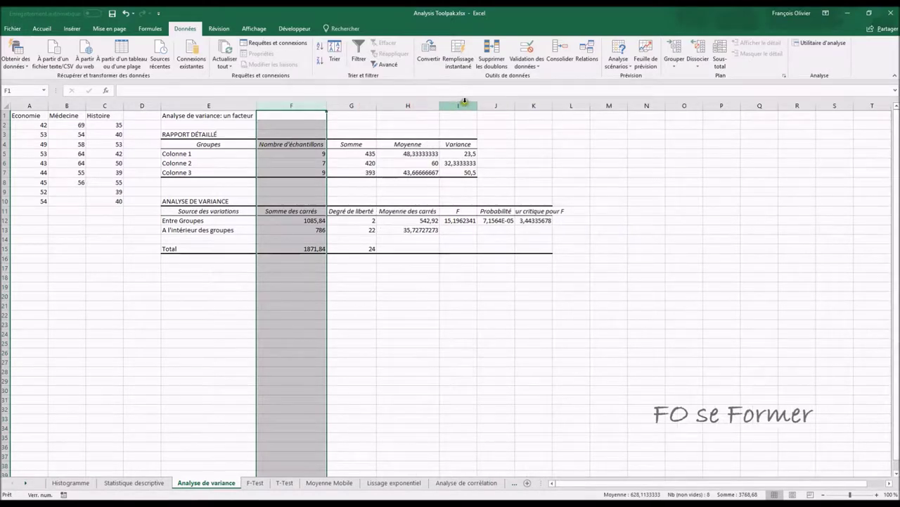
{"action": "double_click", "coordinate": [476, 104]}
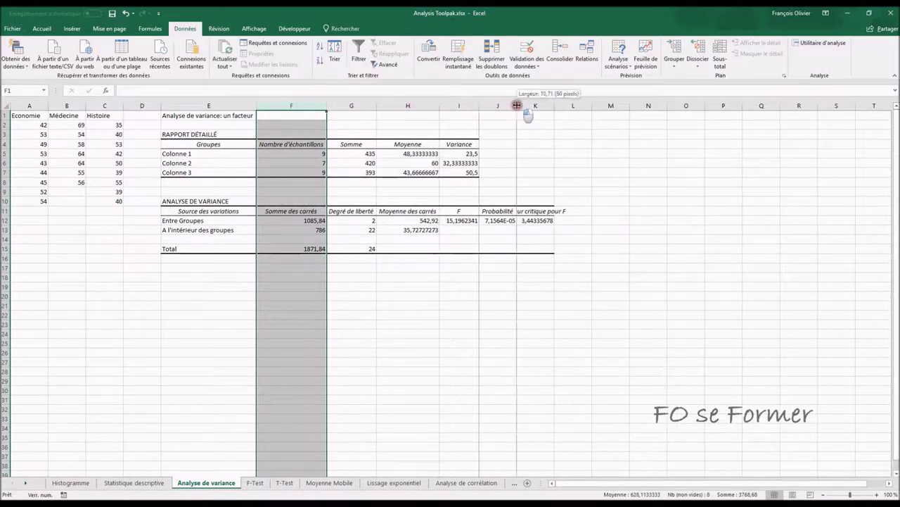
{"action": "double_click", "coordinate": [518, 104]}
{"action": "double_click", "coordinate": [564, 104]}
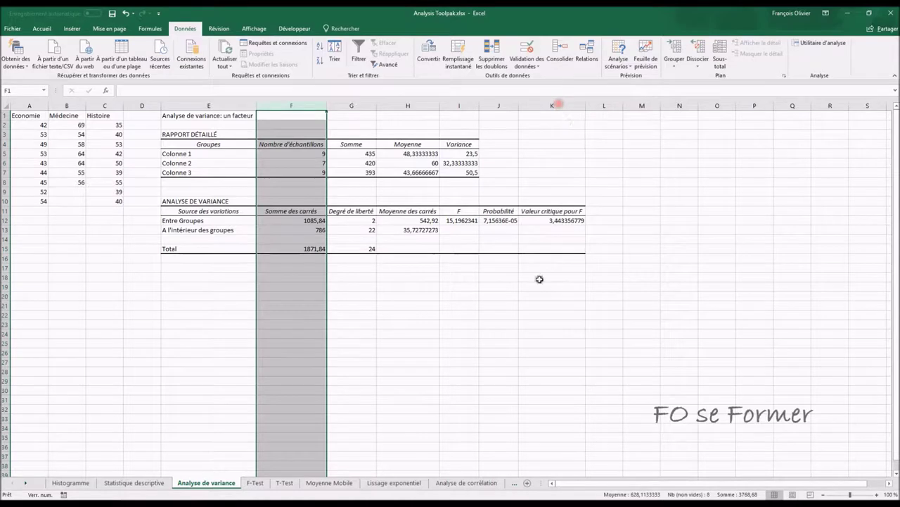
{"action": "left_click", "coordinate": [528, 324]}
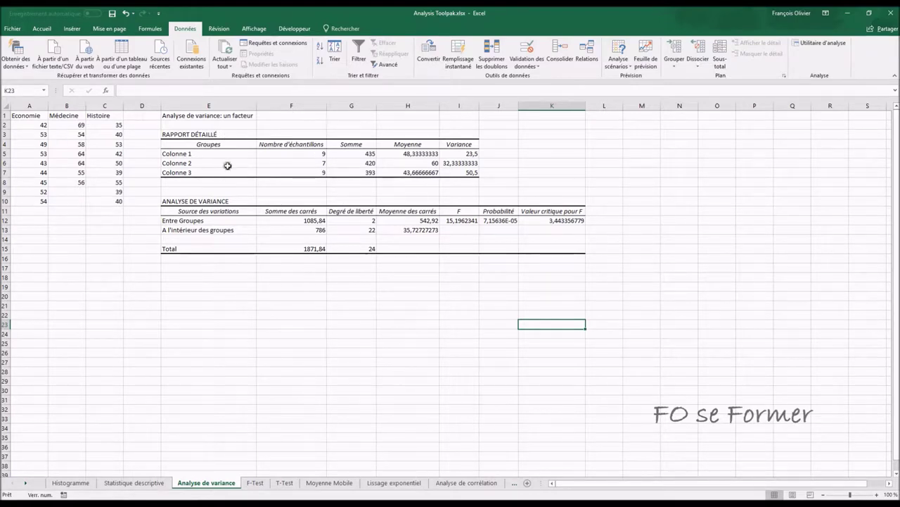
{"action": "left_click", "coordinate": [159, 483]}
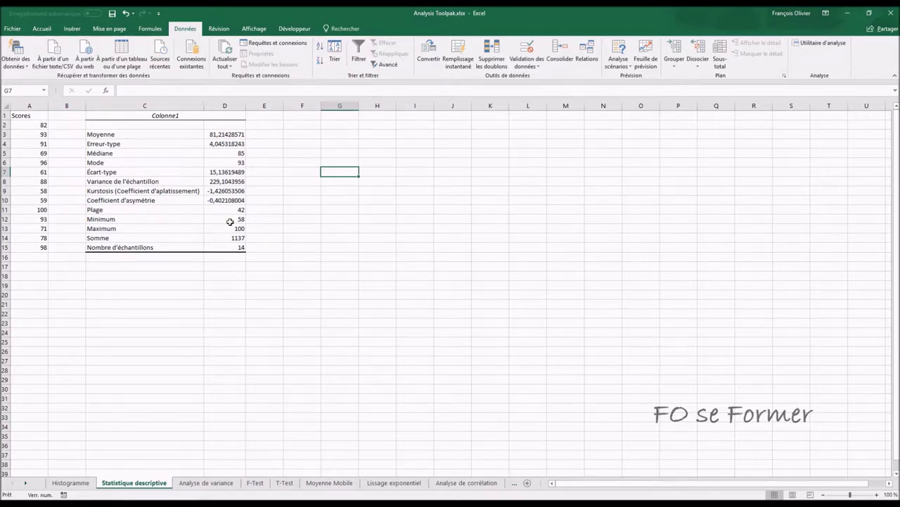
{"action": "left_click", "coordinate": [183, 485]}
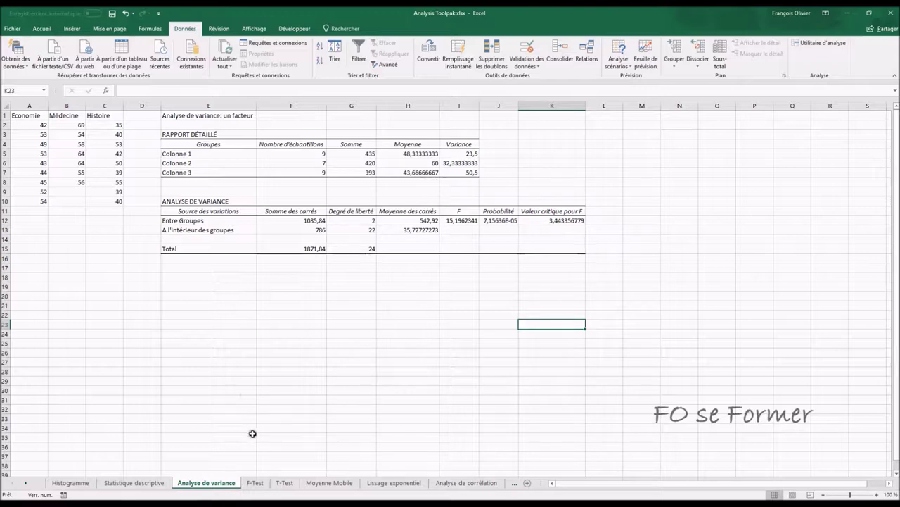
- On the F-Test sheet, choose the two-sample F-Test for variances from the Analysis ToolPak
{"action": "left_click", "coordinate": [260, 483]}
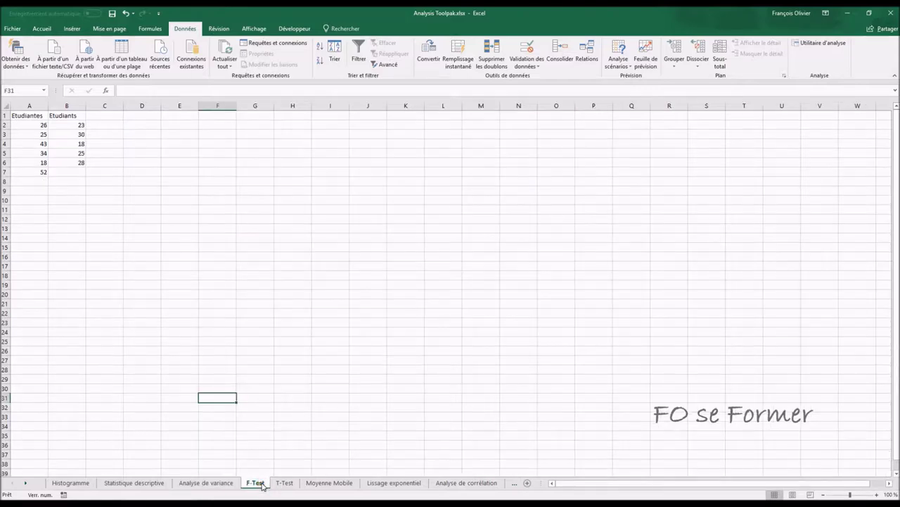
{"action": "left_click", "coordinate": [262, 485]}
{"action": "left_click", "coordinate": [813, 45]}
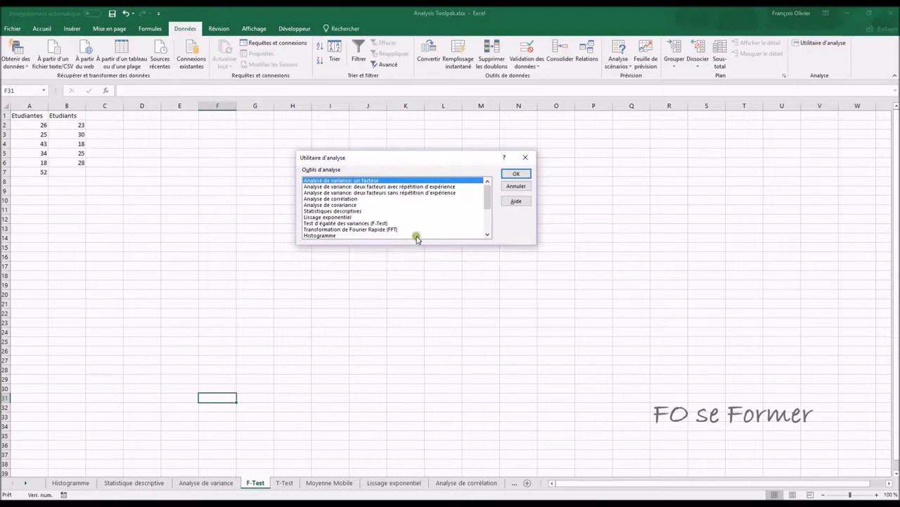
{"action": "left_click", "coordinate": [366, 223]}
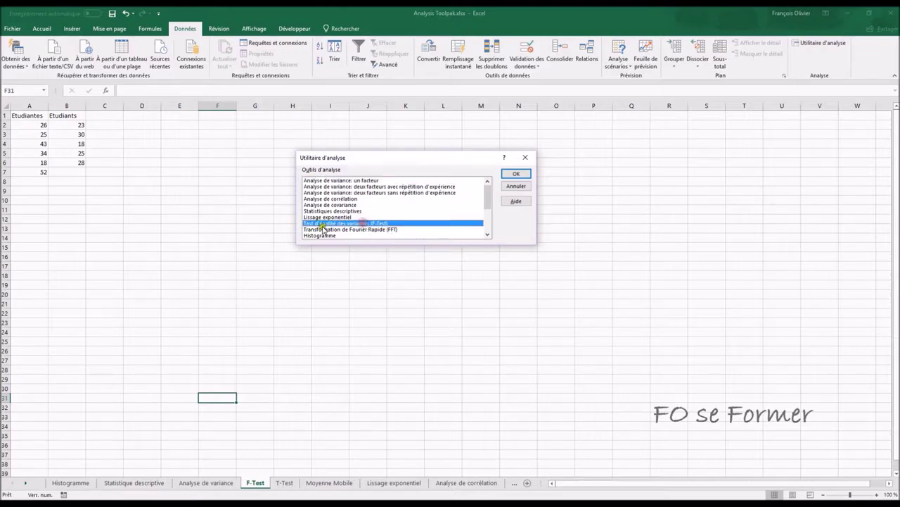
{"action": "left_click", "coordinate": [505, 177]}
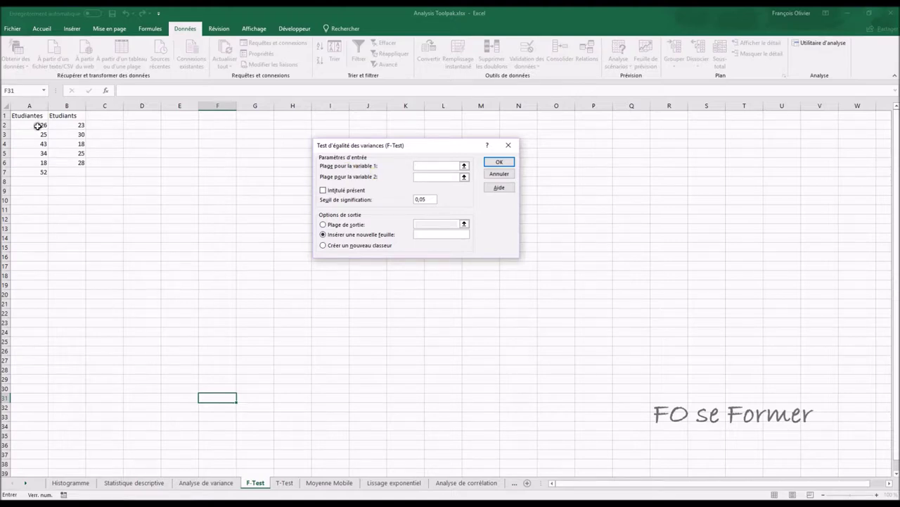
- Set variable ranges $A$2:$A$7 and $B$2:$B$6 with output at $E$1, and run the F-Test
{"action": "left_click_drag", "start_coordinate": [37, 125], "coordinate": [31, 172]}
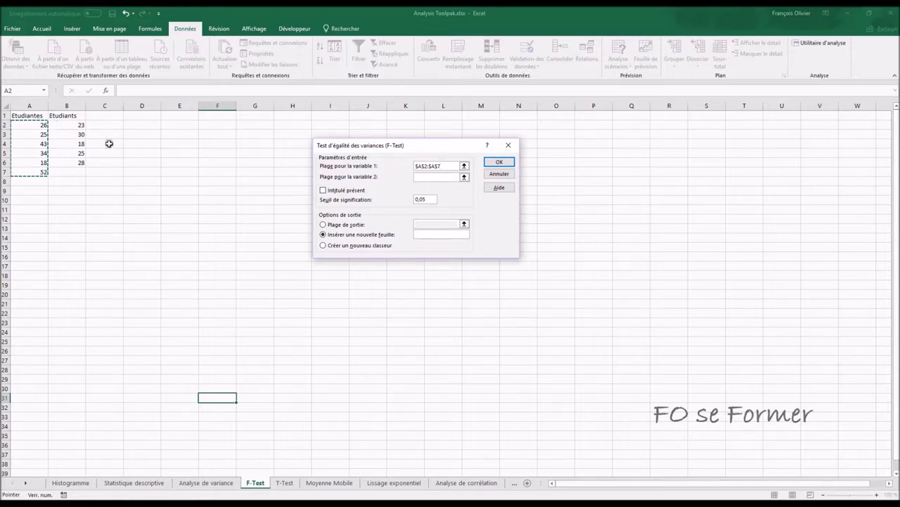
{"action": "left_click", "coordinate": [432, 178]}
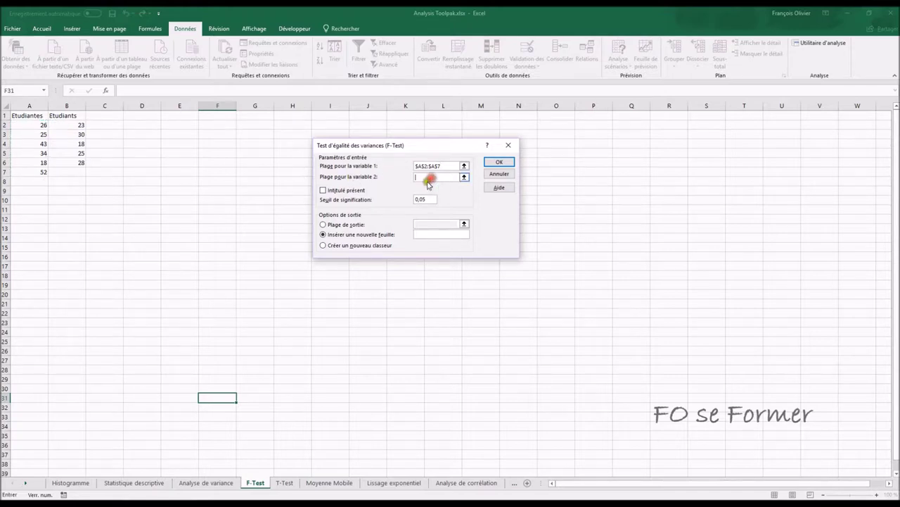
{"action": "left_click_drag", "start_coordinate": [77, 124], "coordinate": [77, 160]}
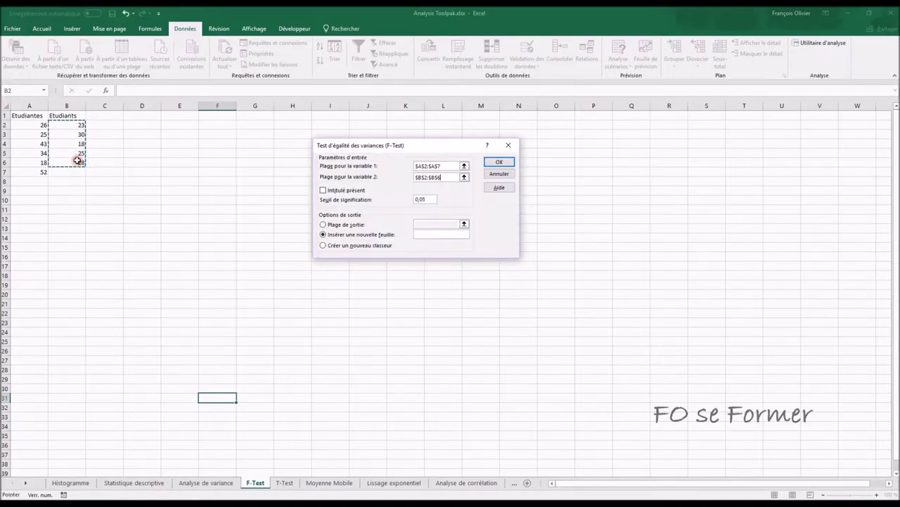
{"action": "left_click", "coordinate": [323, 224]}
{"action": "left_click", "coordinate": [415, 221]}
{"action": "left_click", "coordinate": [170, 111]}
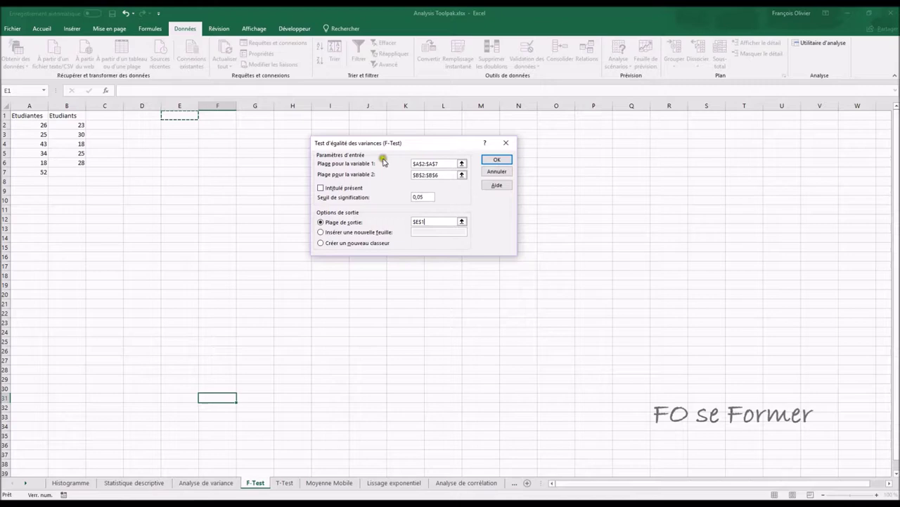
{"action": "left_click", "coordinate": [496, 161]}
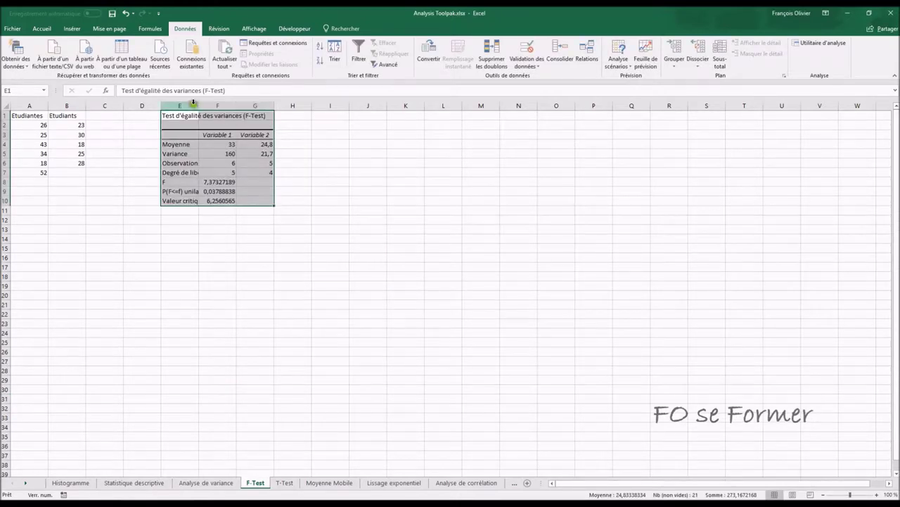
- AutoFit columns E, F and G to the F-Test results, then go to the T-Test sheet
{"action": "double_click", "coordinate": [200, 105]}
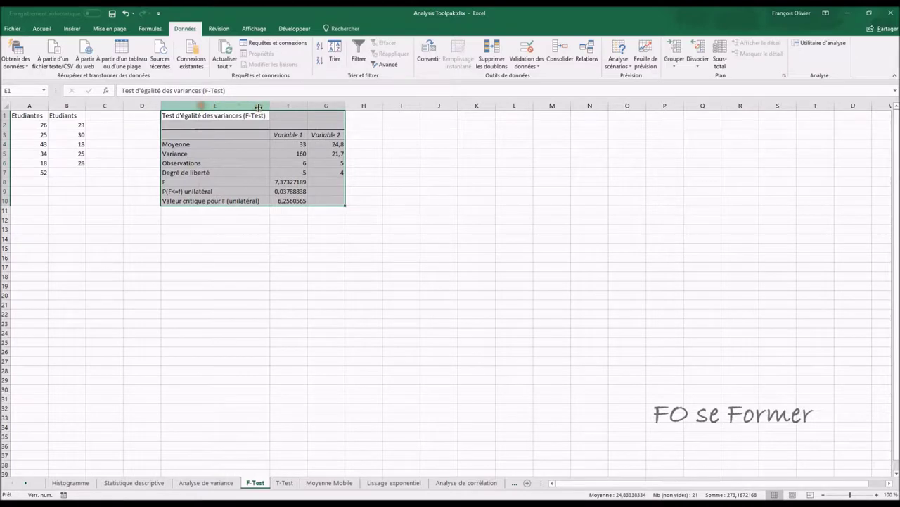
{"action": "double_click", "coordinate": [307, 105]}
{"action": "double_click", "coordinate": [351, 105]}
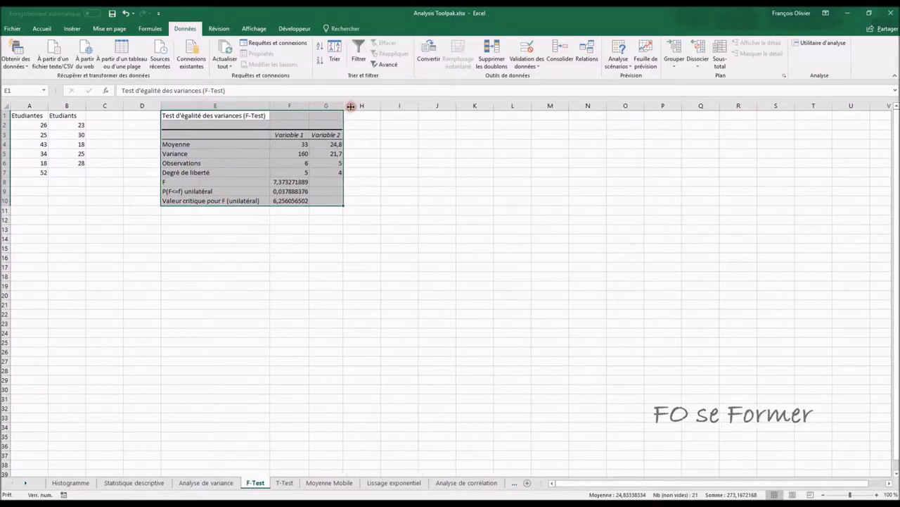
{"action": "left_click", "coordinate": [406, 144]}
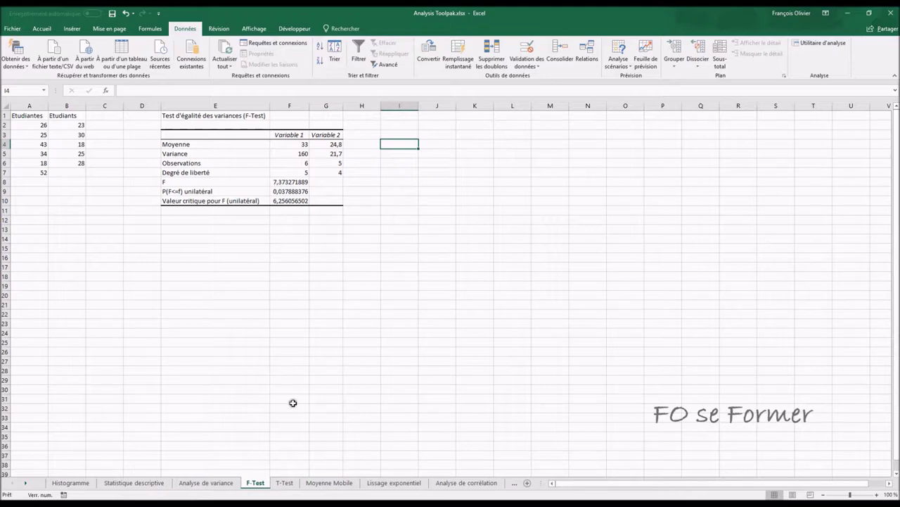
{"action": "left_click", "coordinate": [286, 482]}
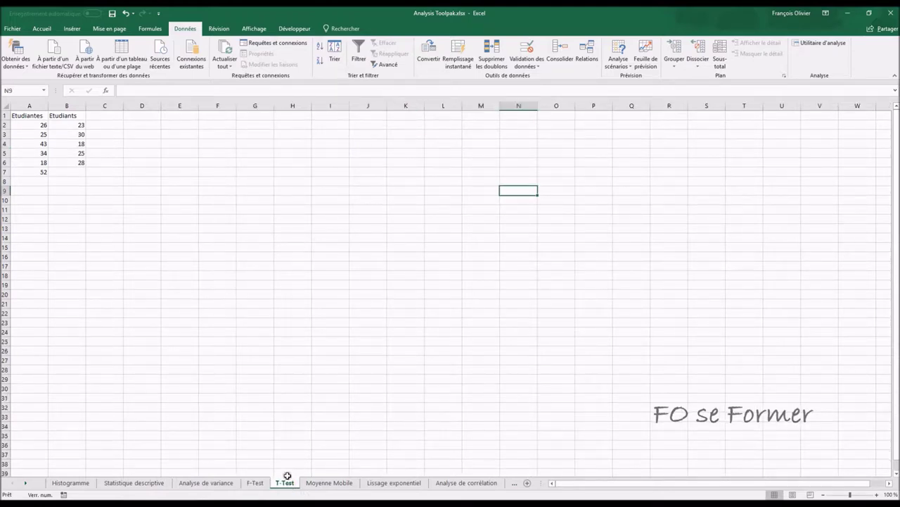
- Choose the two-sample t-test assuming unequal variances from the analysis tools
{"action": "left_click", "coordinate": [820, 43]}
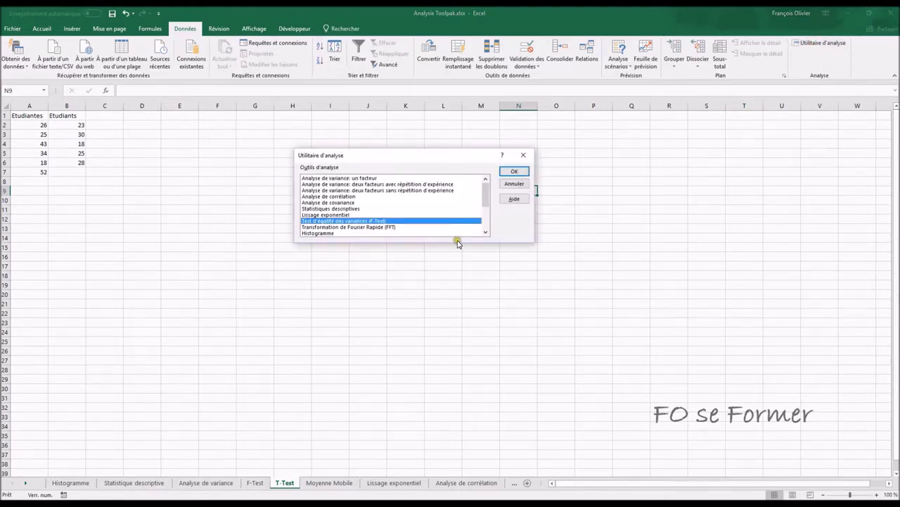
{"action": "left_click", "coordinate": [487, 202]}
{"action": "left_click_drag", "start_coordinate": [486, 201], "coordinate": [486, 224]}
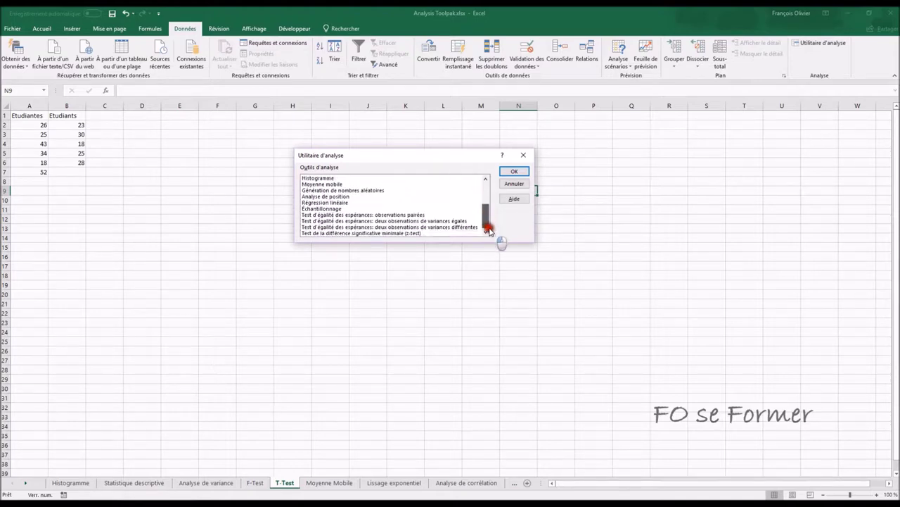
{"action": "left_click", "coordinate": [414, 215]}
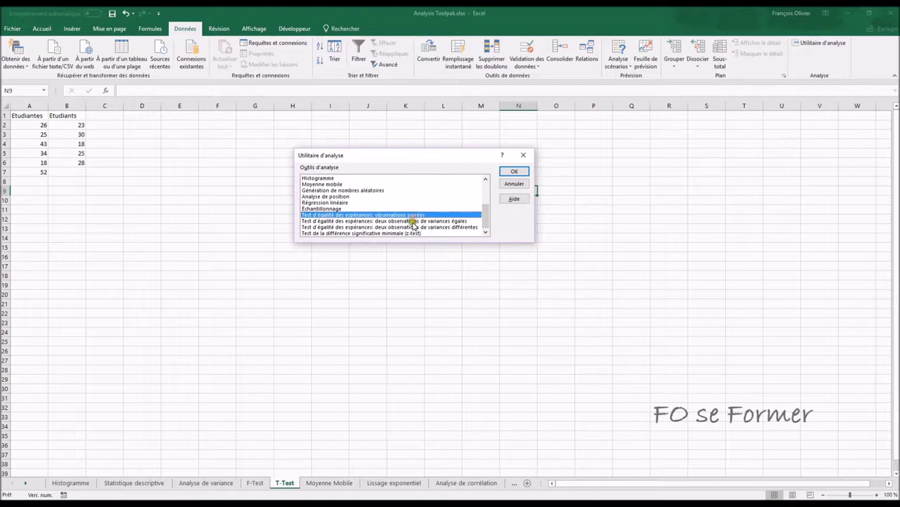
{"action": "left_click", "coordinate": [434, 221]}
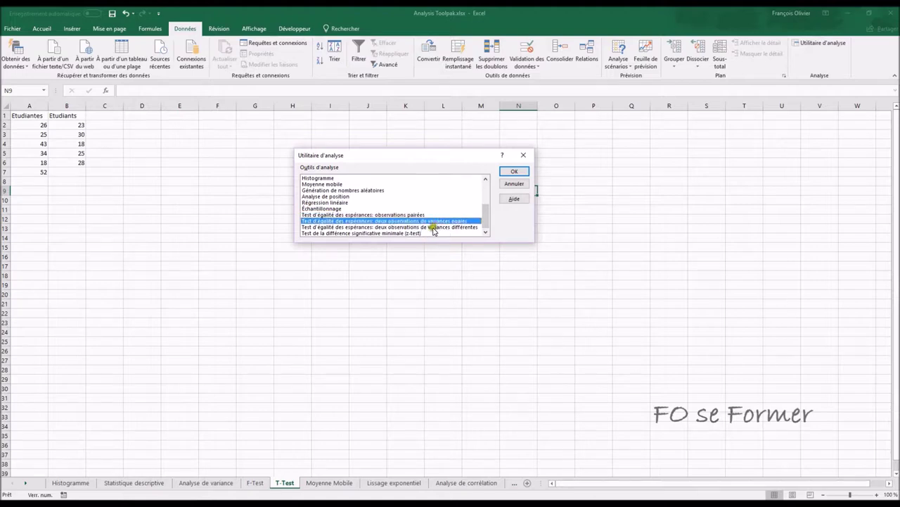
{"action": "left_click", "coordinate": [435, 228]}
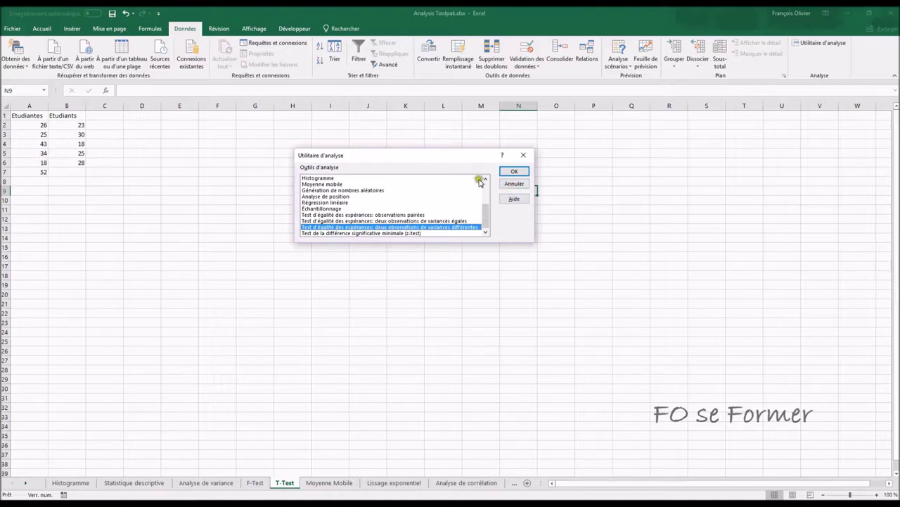
{"action": "left_click", "coordinate": [515, 172]}
- Set ranges A2:A7 and B2:B6, mean difference 0, output at $E$1, and run the t-test
{"action": "left_click", "coordinate": [419, 160]}
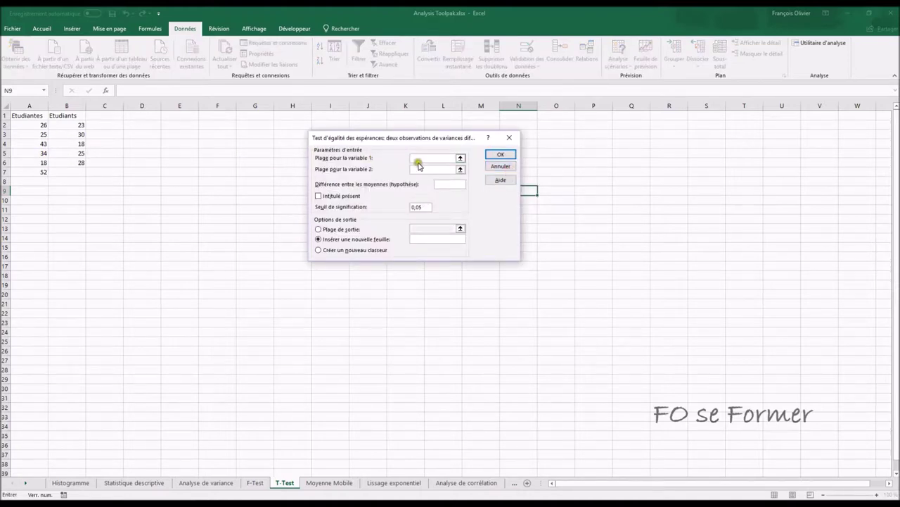
{"action": "left_click", "coordinate": [30, 126]}
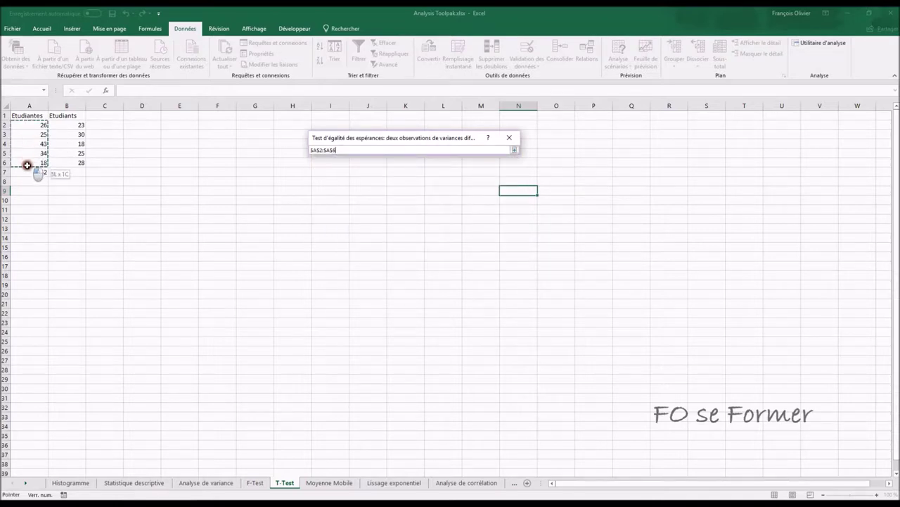
{"action": "left_click_drag", "start_coordinate": [30, 126], "coordinate": [28, 170]}
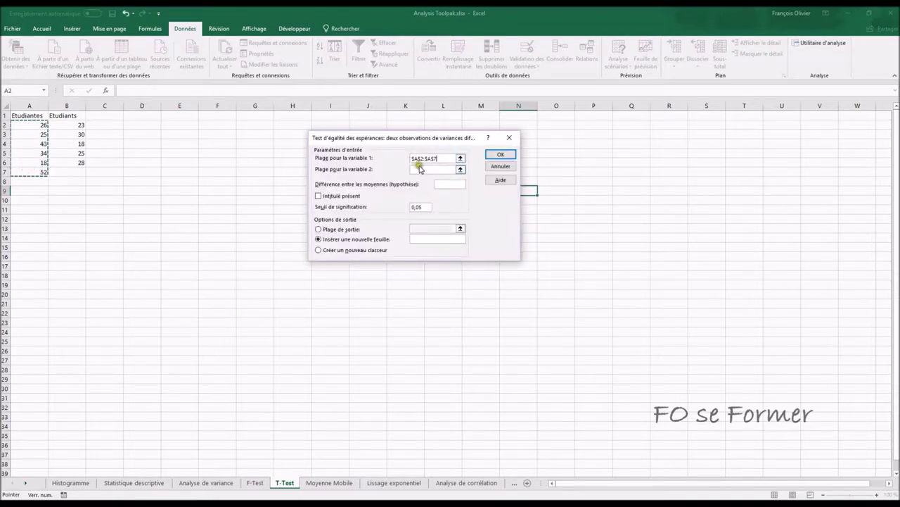
{"action": "left_click", "coordinate": [420, 169]}
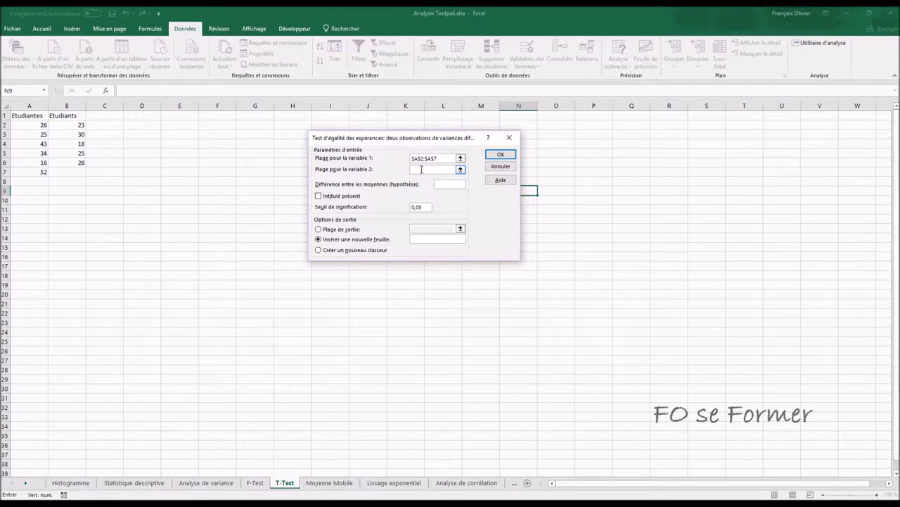
{"action": "left_click_drag", "start_coordinate": [75, 123], "coordinate": [74, 160]}
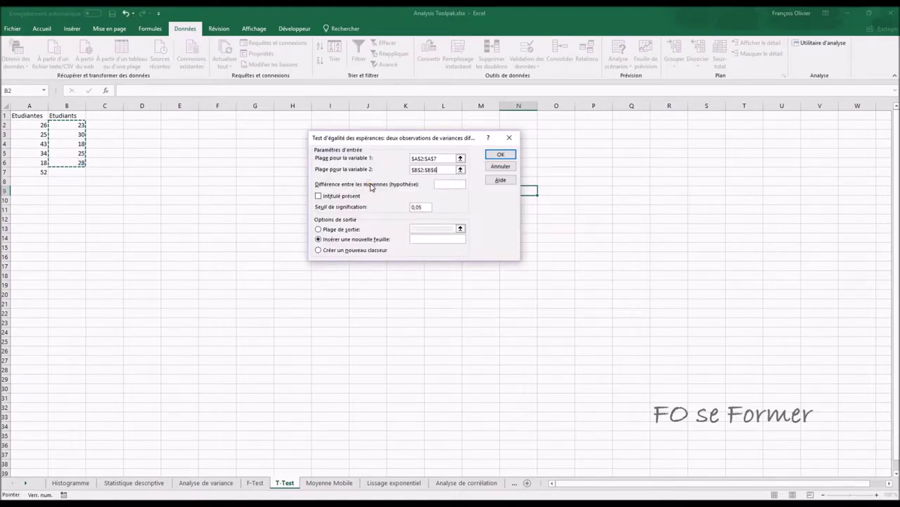
{"action": "left_click", "coordinate": [458, 183]}
{"action": "type", "text": "0"}
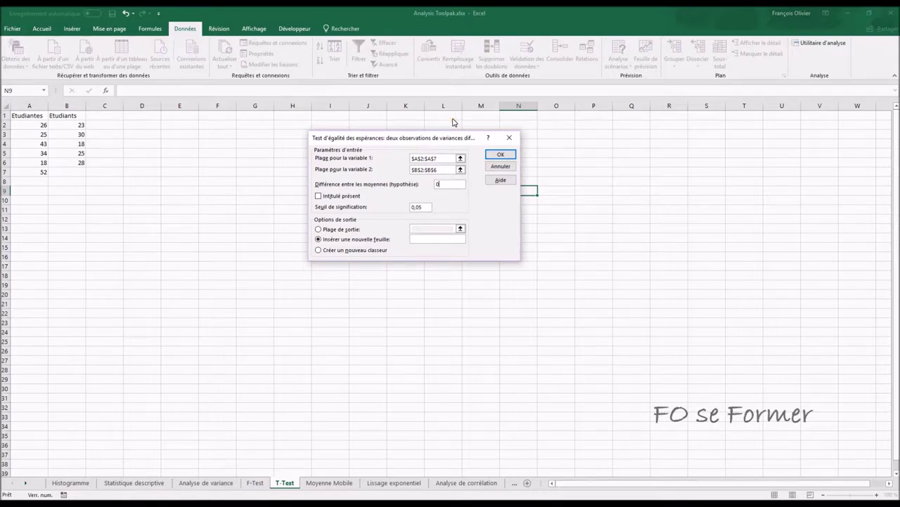
{"action": "left_click", "coordinate": [318, 229]}
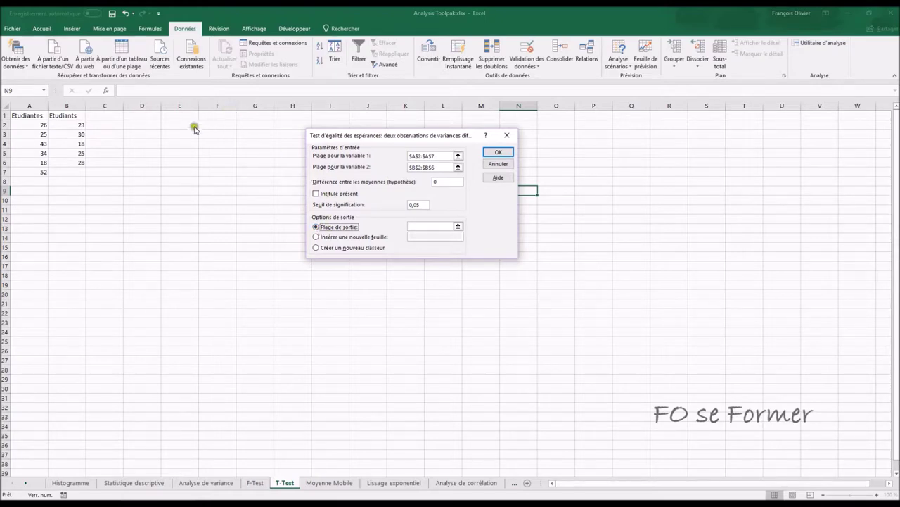
{"action": "left_click", "coordinate": [428, 224]}
{"action": "left_click", "coordinate": [180, 114]}
{"action": "left_click", "coordinate": [493, 152]}
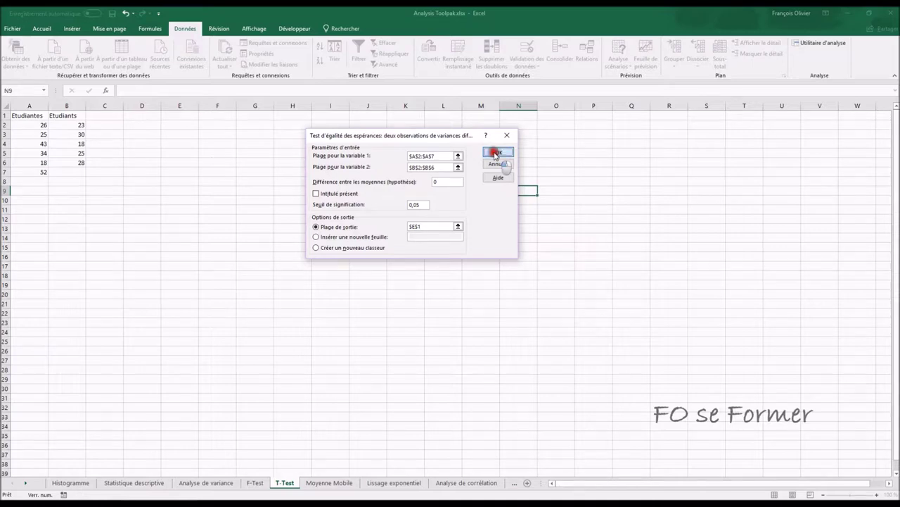
- AutoFit columns E, F and G so the t-test labels and full decimals show
{"action": "double_click", "coordinate": [199, 106]}
{"action": "double_click", "coordinate": [419, 106]}
{"action": "double_click", "coordinate": [458, 105]}
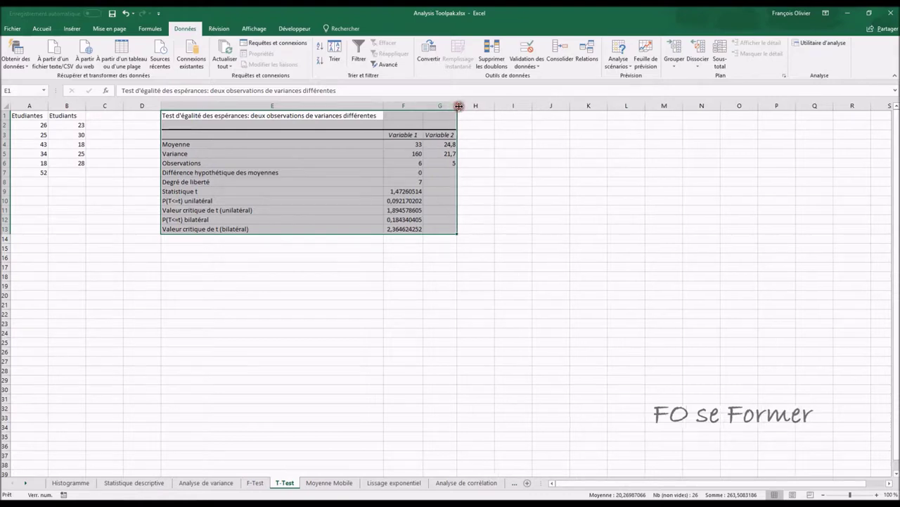
{"action": "left_click", "coordinate": [536, 171]}
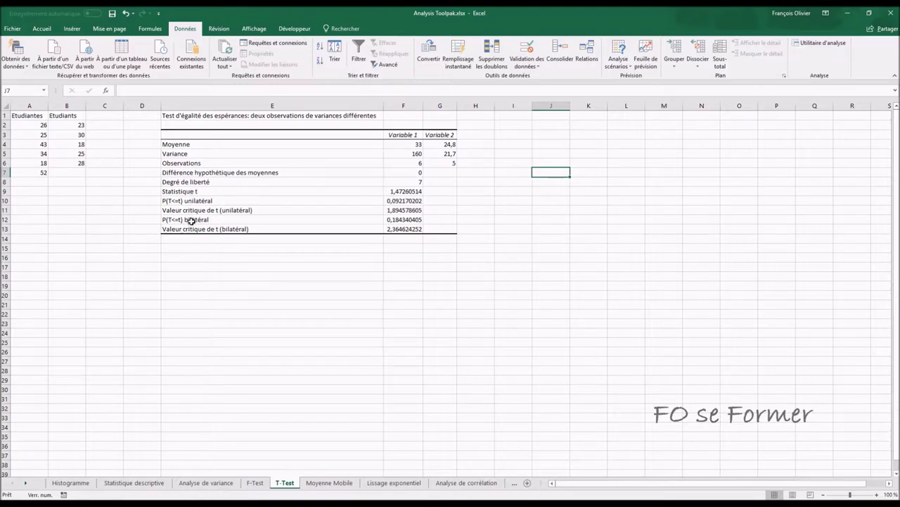
- Compare the t statistic in F9 with the critical values in F11 and F13, then go to Moyenne Mobile
{"action": "left_click", "coordinate": [388, 190]}
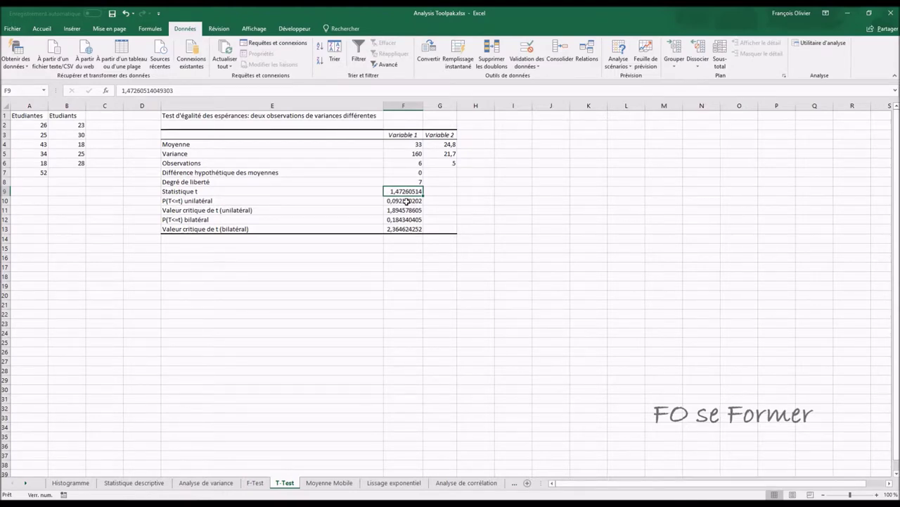
{"action": "left_click", "coordinate": [401, 209]}
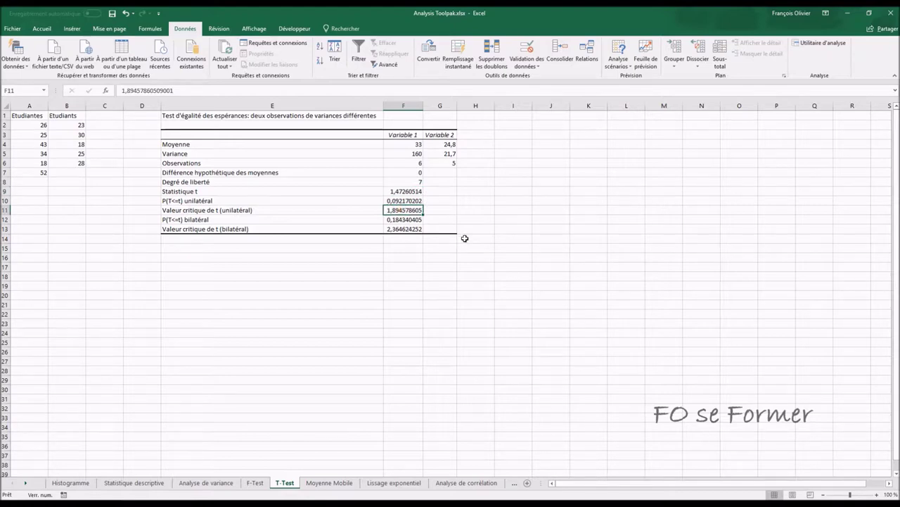
{"action": "left_click", "coordinate": [392, 190]}
{"action": "left_click", "coordinate": [398, 209]}
{"action": "left_click", "coordinate": [405, 229]}
{"action": "left_click", "coordinate": [405, 190]}
{"action": "left_click", "coordinate": [403, 208]}
{"action": "left_click", "coordinate": [412, 230]}
{"action": "left_click", "coordinate": [404, 191]}
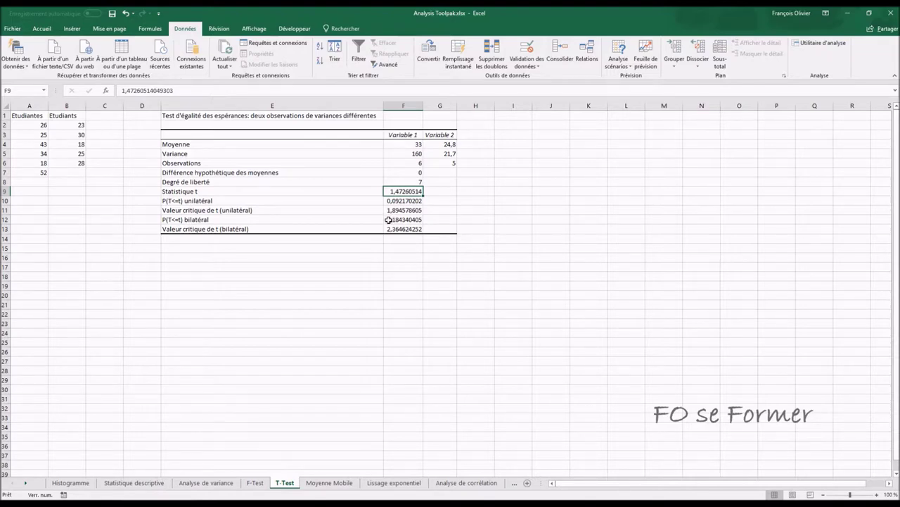
{"action": "left_click", "coordinate": [327, 483]}
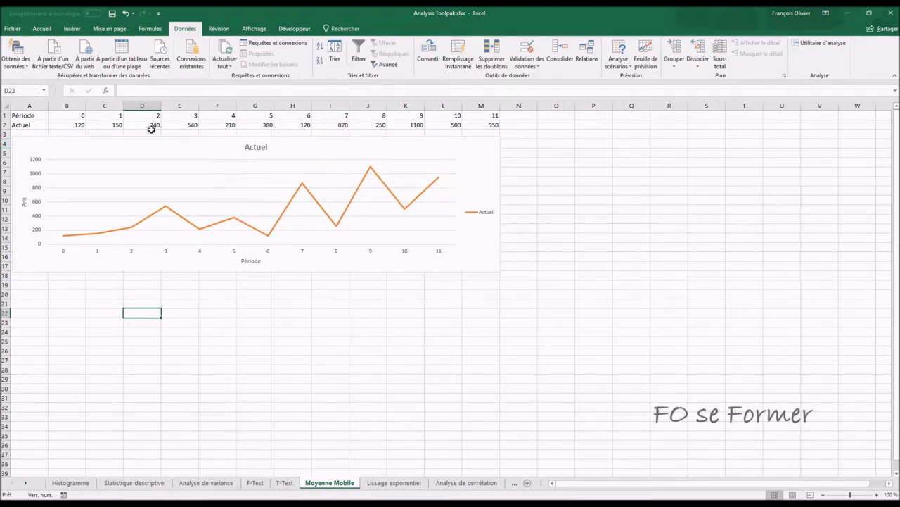
- Move the Actuel chart a few rows lower, leaving empty rows beneath the data
{"action": "left_click_drag", "start_coordinate": [498, 166], "coordinate": [497, 218]}
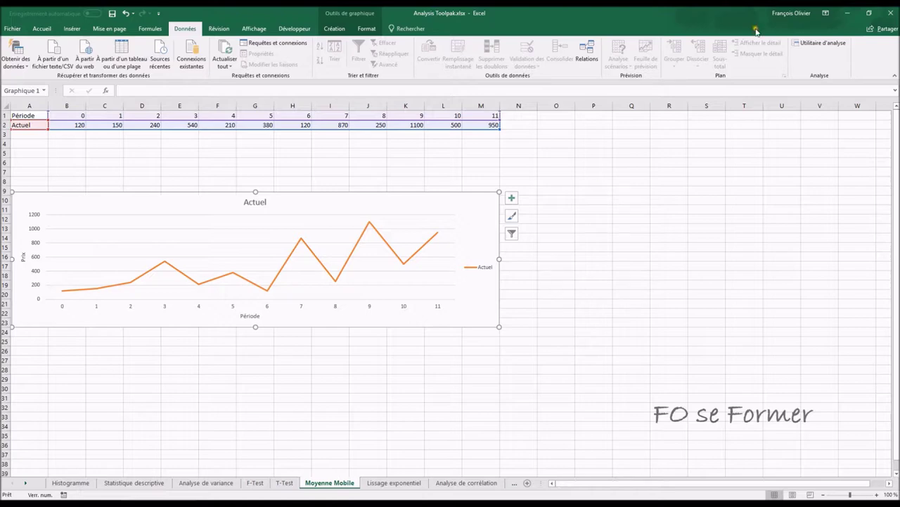
{"action": "left_click", "coordinate": [480, 164]}
- Run Moyenne mobile on Actuel values B2:M2 with interval 6, output starting at A5
{"action": "left_click", "coordinate": [820, 43]}
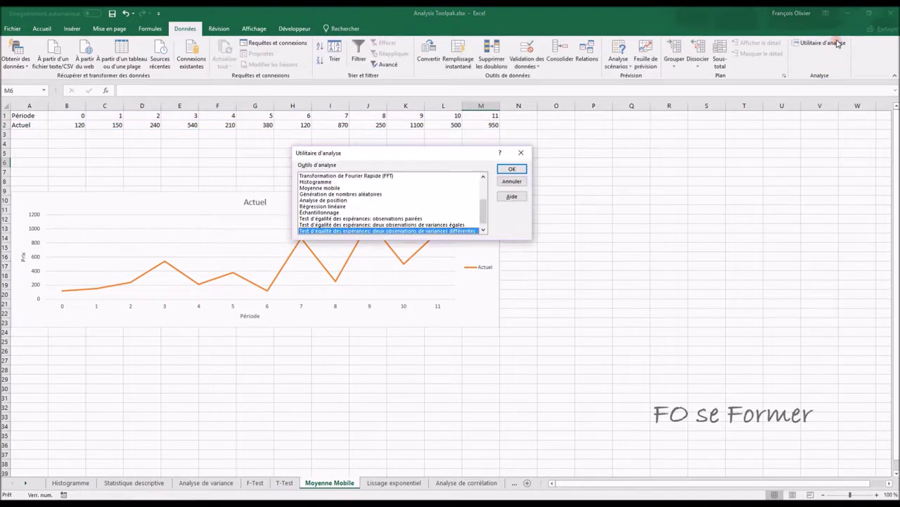
{"action": "left_click", "coordinate": [329, 188]}
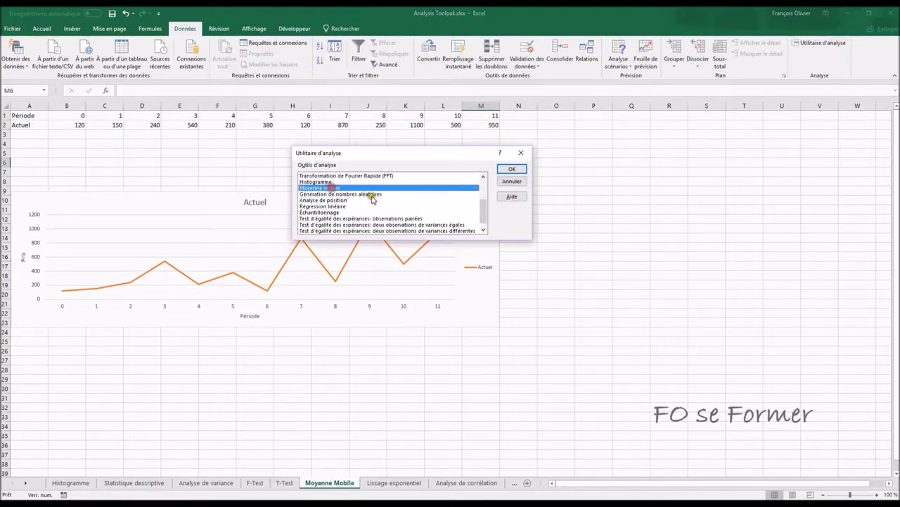
{"action": "left_click", "coordinate": [513, 170]}
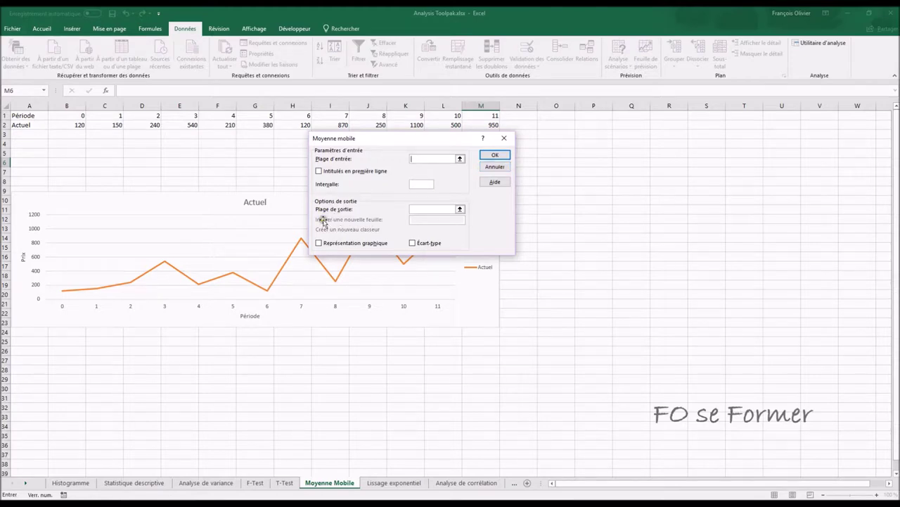
{"action": "left_click_drag", "start_coordinate": [65, 127], "coordinate": [475, 123]}
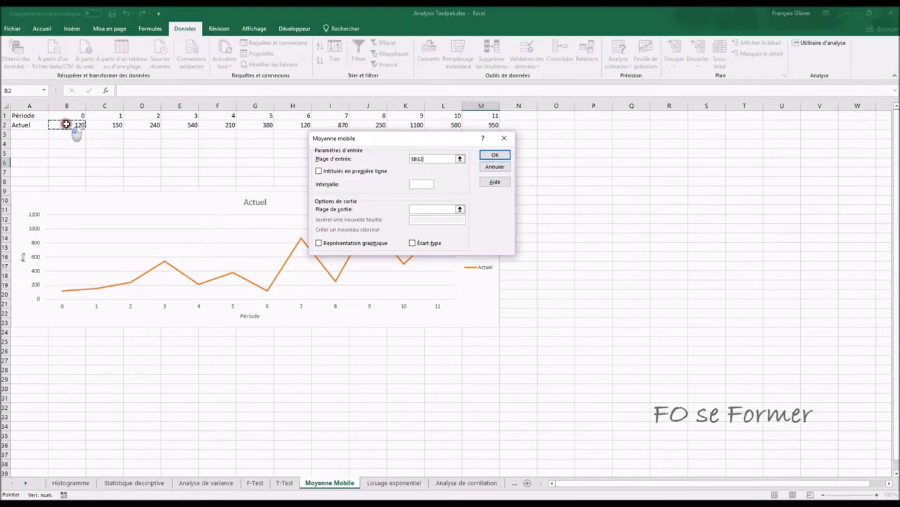
{"action": "left_click_drag", "start_coordinate": [443, 140], "coordinate": [642, 146]}
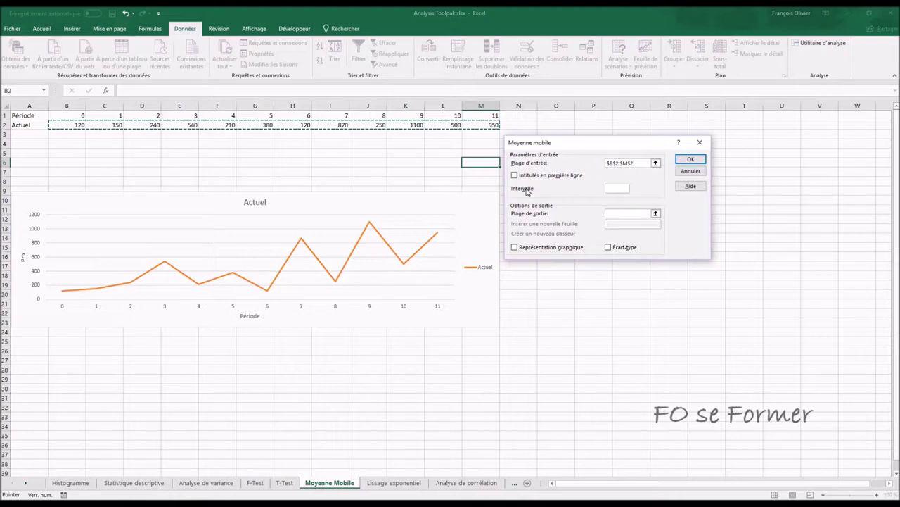
{"action": "left_click", "coordinate": [617, 188]}
{"action": "type", "text": "6"}
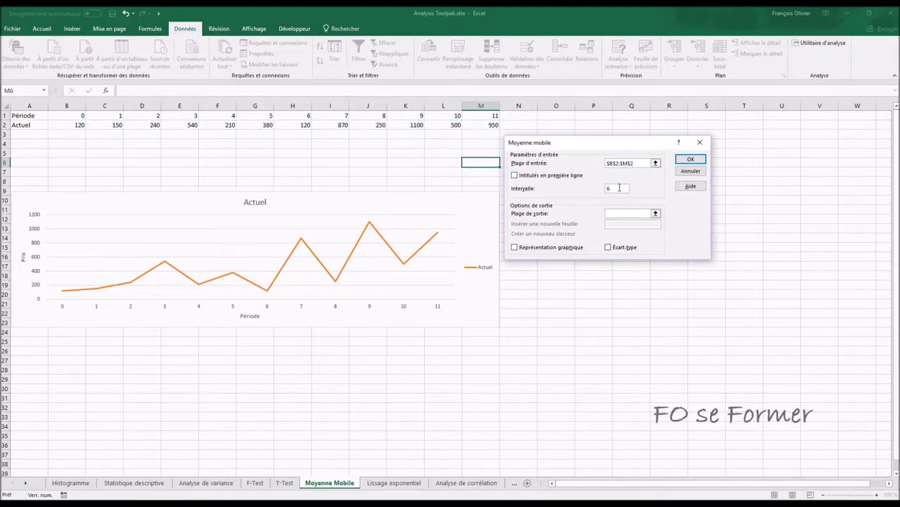
{"action": "left_click", "coordinate": [629, 214]}
{"action": "left_click", "coordinate": [26, 151]}
{"action": "left_click", "coordinate": [689, 161]}
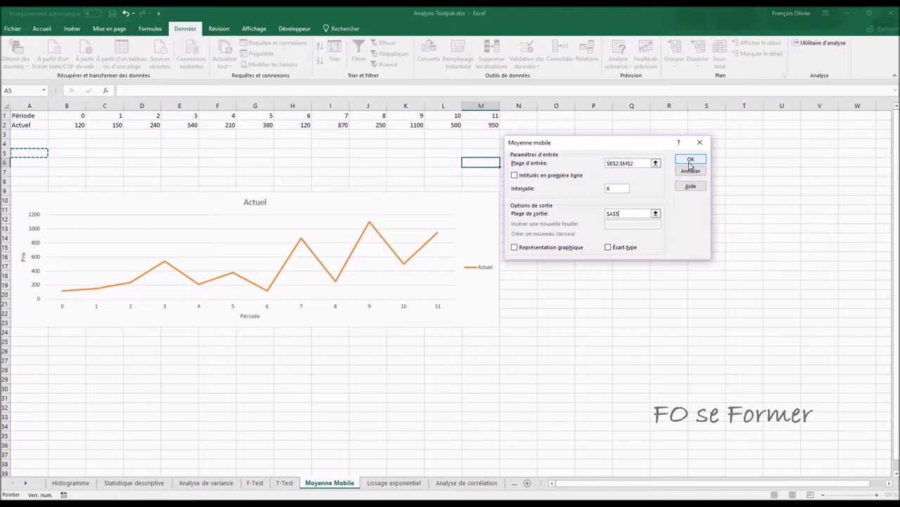
{"action": "left_click", "coordinate": [690, 162]}
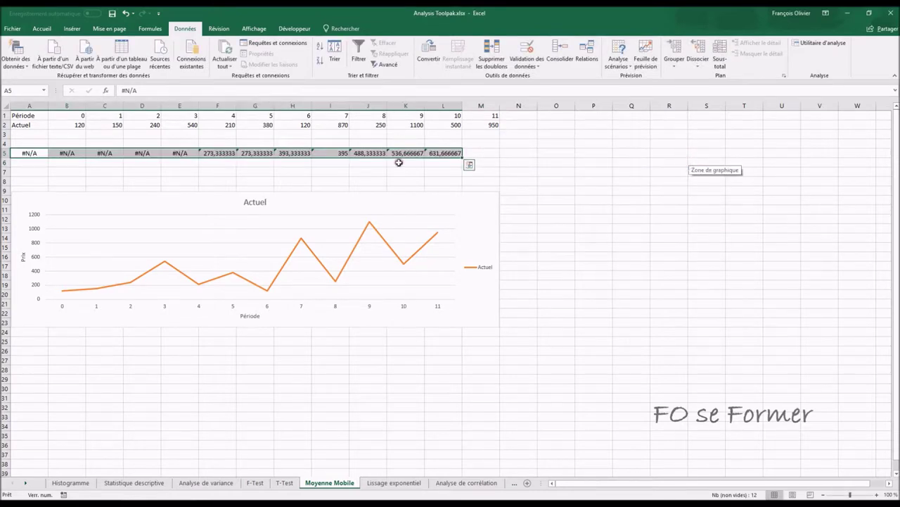
- Shift the moving averages one column right into B5:M5, then cancel the reopened Moyenne mobile dialog
{"action": "left_click_drag", "start_coordinate": [362, 158], "coordinate": [401, 161]}
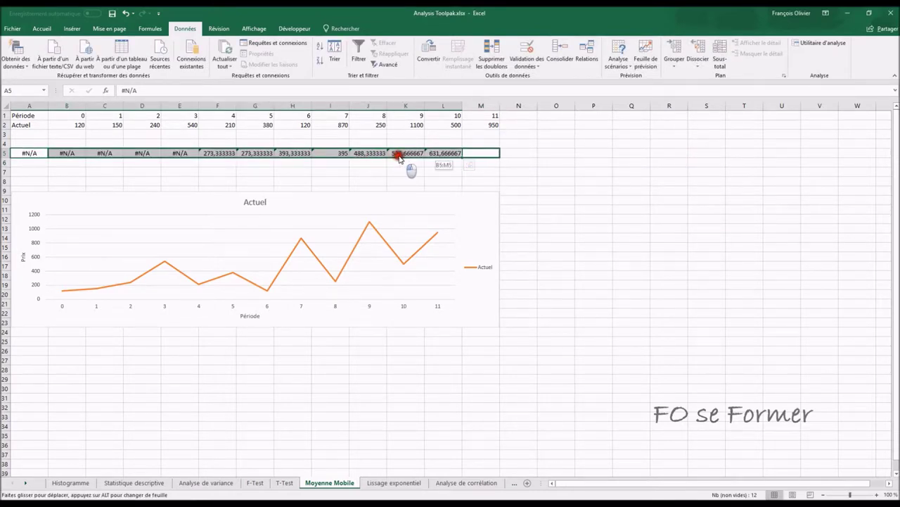
{"action": "left_click", "coordinate": [333, 173]}
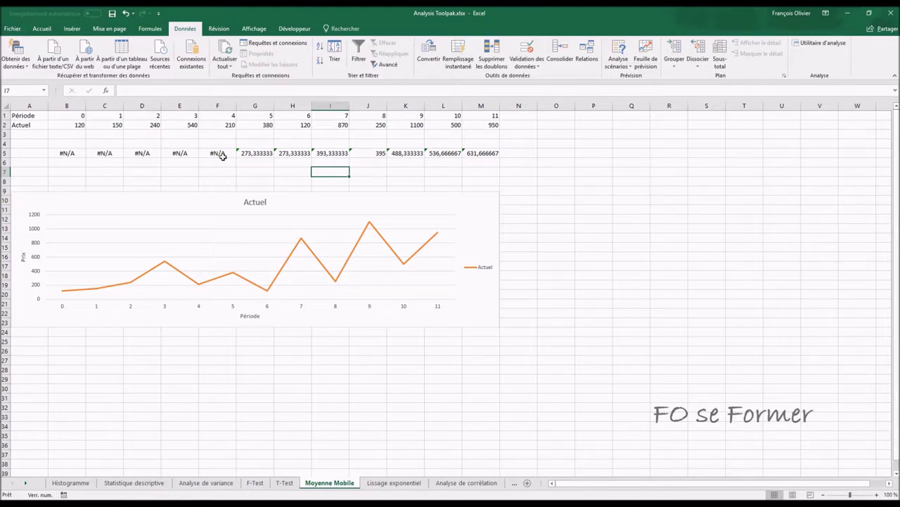
{"action": "left_click", "coordinate": [819, 43]}
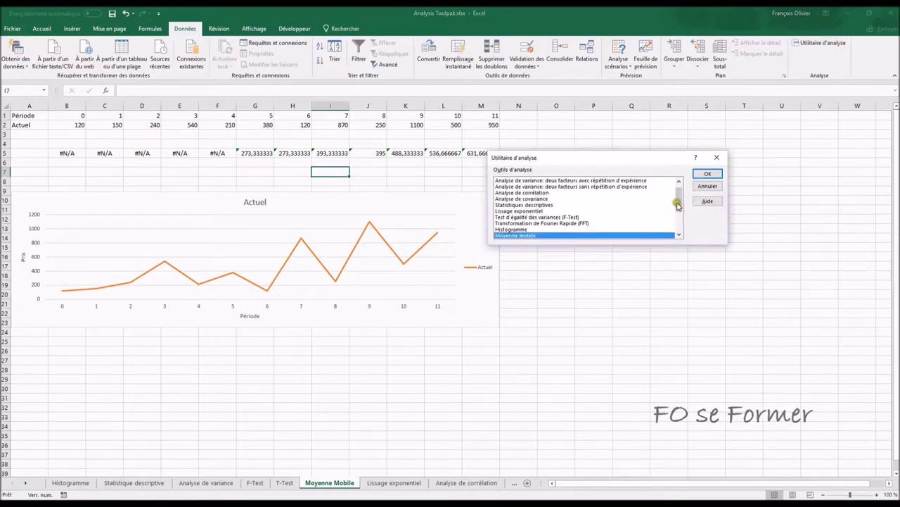
{"action": "left_click", "coordinate": [708, 174]}
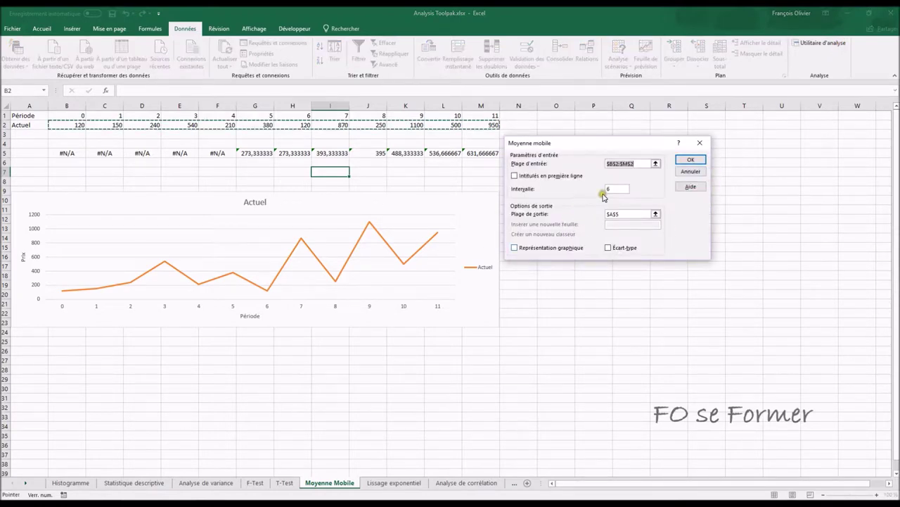
{"action": "left_click", "coordinate": [691, 171]}
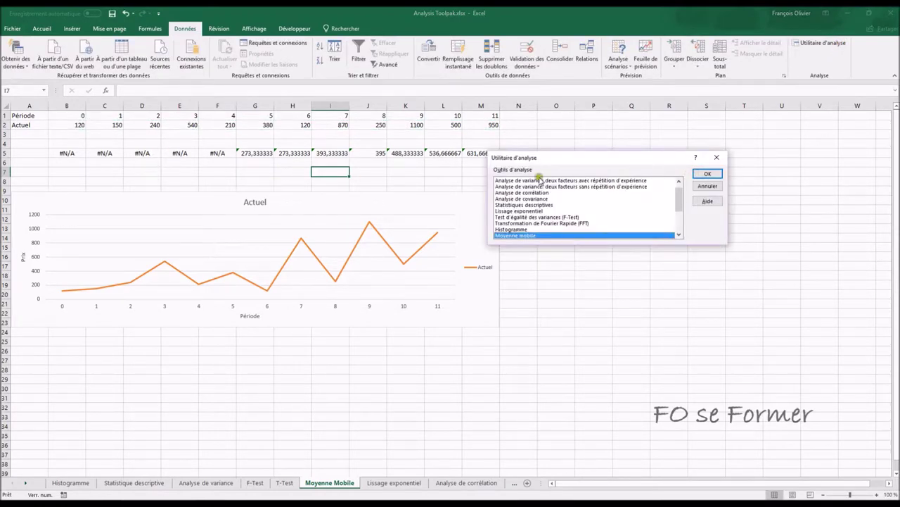
{"action": "left_click", "coordinate": [698, 187]}
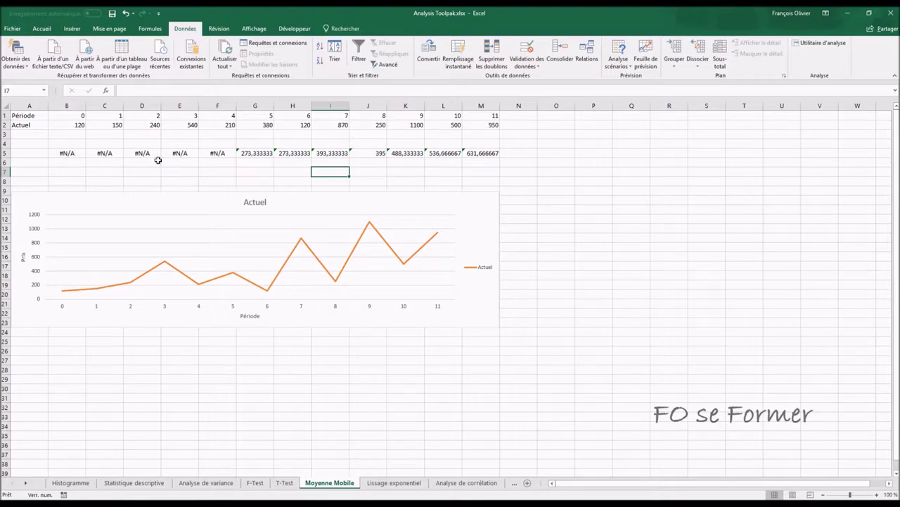
{"action": "left_click", "coordinate": [223, 197]}
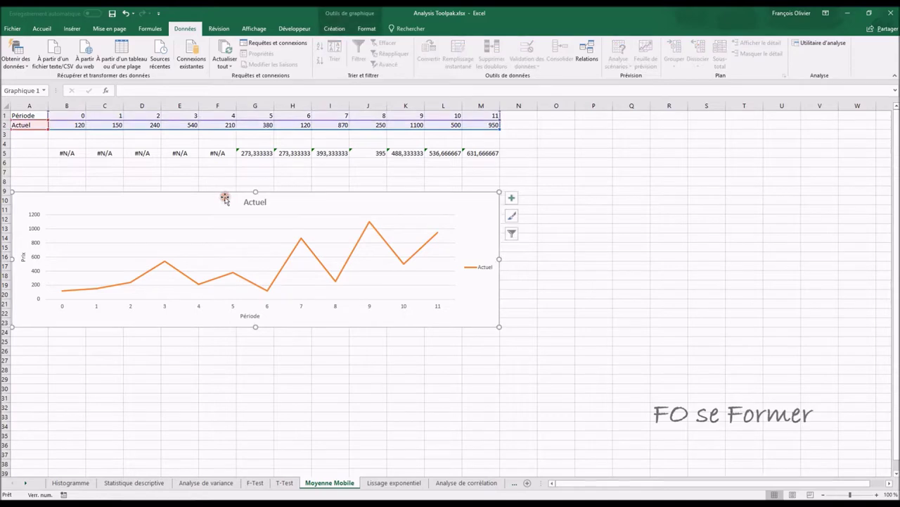
- Open the chart's Select Data Source and add a new series with its name reference erased
{"action": "left_click", "coordinate": [344, 29]}
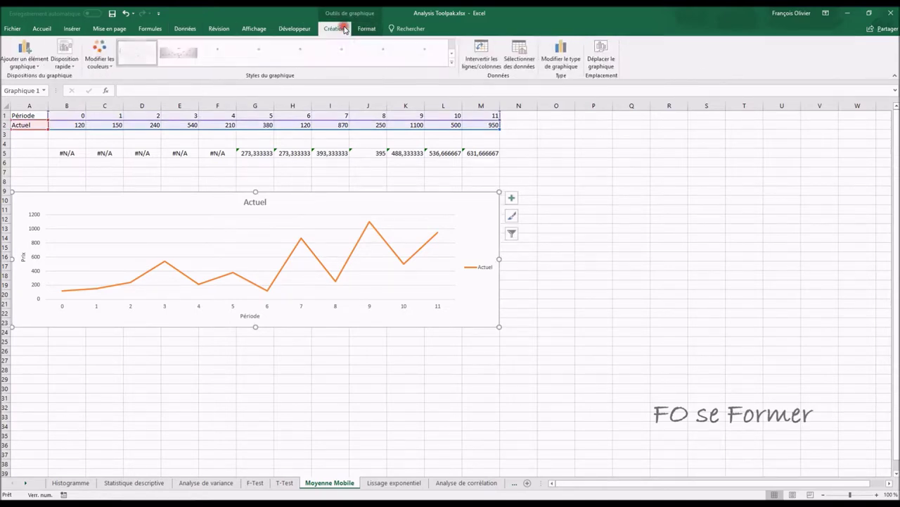
{"action": "left_click", "coordinate": [521, 60]}
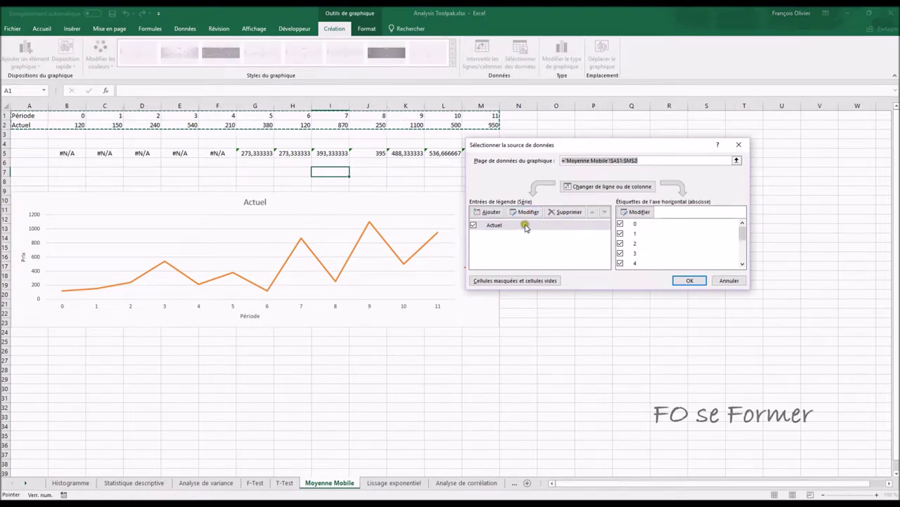
{"action": "left_click", "coordinate": [491, 213]}
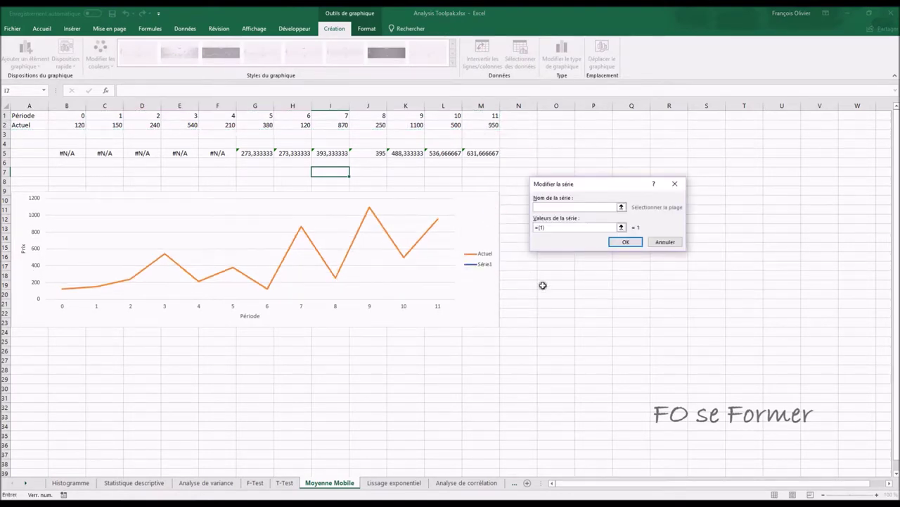
{"action": "left_click", "coordinate": [68, 152]}
{"action": "left_click", "coordinate": [599, 206]}
{"action": "left_click_drag", "start_coordinate": [599, 206], "coordinate": [511, 207]}
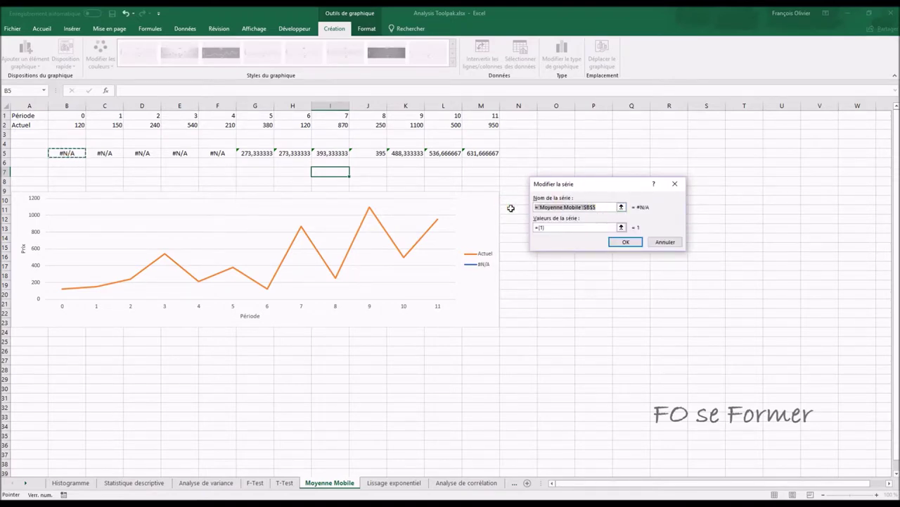
{"action": "key", "text": "BackSpace"}
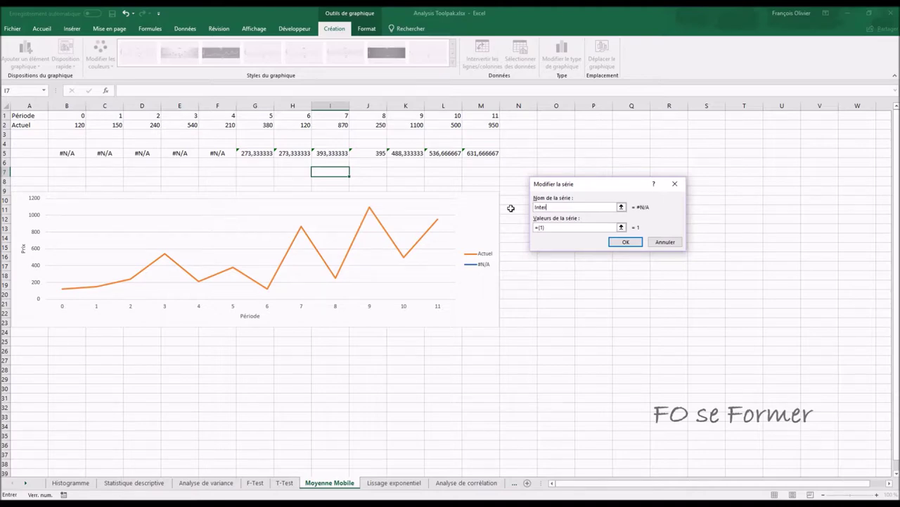
{"action": "type", "text": "Intervalle 6"}
- Set the new series values to B5:M5, clear its name, and confirm the series
{"action": "left_click", "coordinate": [550, 228]}
{"action": "left_click_drag", "start_coordinate": [550, 229], "coordinate": [519, 227]}
{"action": "left_click", "coordinate": [573, 226]}
{"action": "left_click_drag", "start_coordinate": [79, 153], "coordinate": [464, 152]}
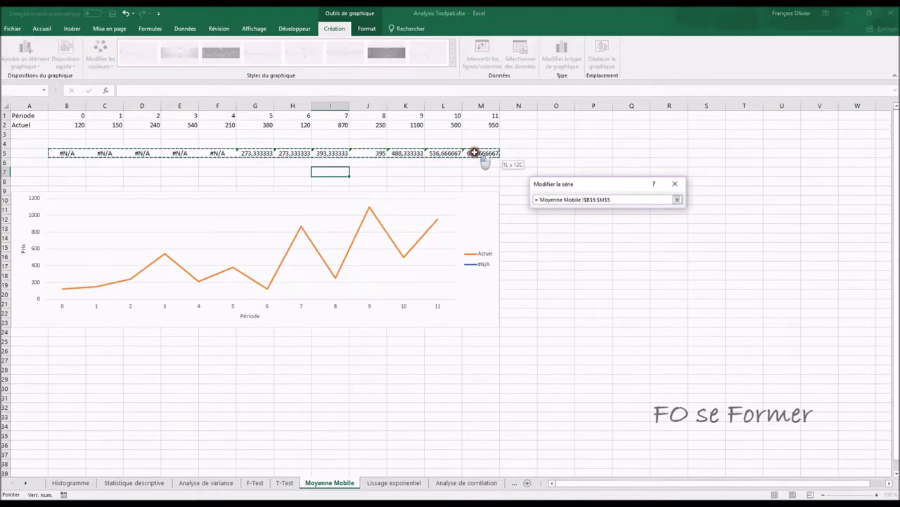
{"action": "left_click_drag", "start_coordinate": [465, 152], "coordinate": [470, 156]}
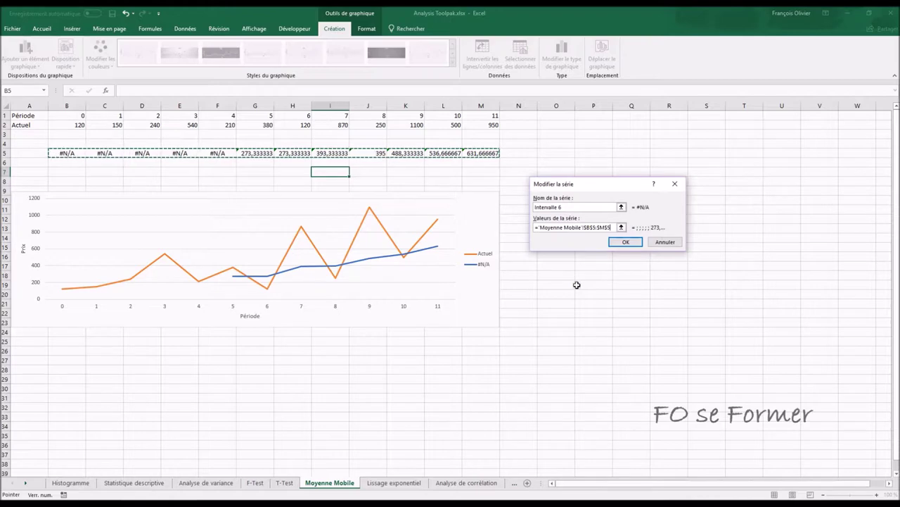
{"action": "left_click", "coordinate": [576, 207]}
{"action": "key", "text": "Left"}
{"action": "key", "text": "Left"}
{"action": "key", "text": "Left"}
{"action": "key", "text": "Left"}
{"action": "key", "text": "Left"}
{"action": "key", "text": "Left"}
{"action": "key", "text": "Left"}
{"action": "left_click_drag", "start_coordinate": [600, 207], "coordinate": [513, 203]}
{"action": "key", "text": "BackSpace"}
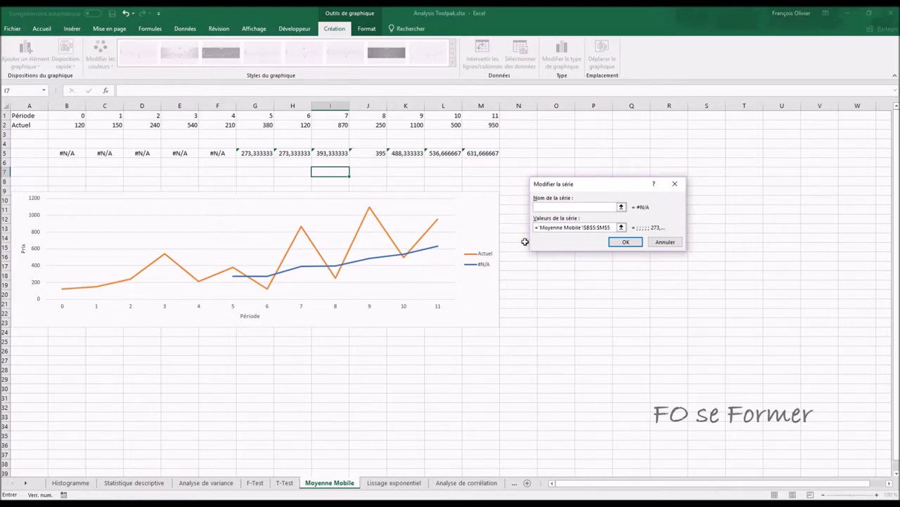
{"action": "key", "text": "Left"}
{"action": "key", "text": "Left"}
{"action": "key", "text": "Left"}
{"action": "key", "text": "Left"}
{"action": "key", "text": "Left"}
{"action": "key", "text": "Left"}
{"action": "left_click", "coordinate": [596, 206]}
{"action": "left_click", "coordinate": [591, 227]}
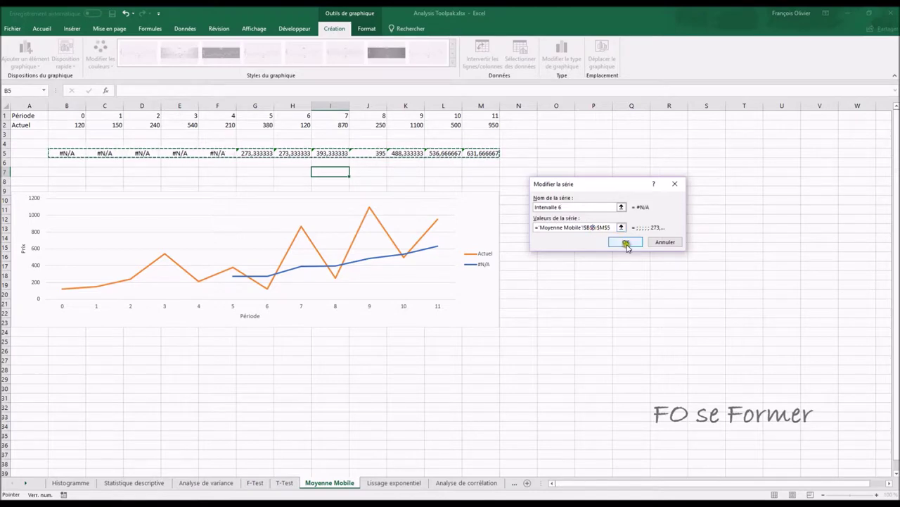
{"action": "left_click", "coordinate": [626, 243]}
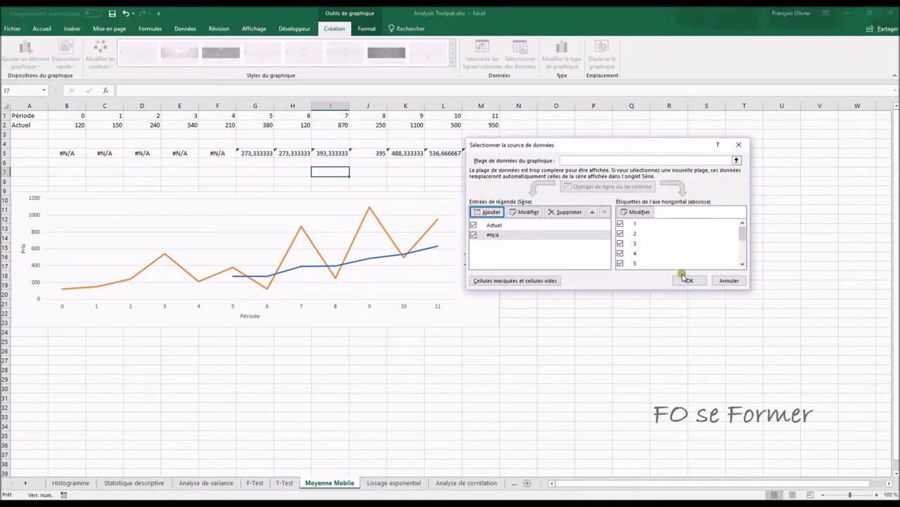
- Rename the #N/A series to 'Intervalle 6' and apply the data changes to the chart
{"action": "left_click", "coordinate": [496, 235]}
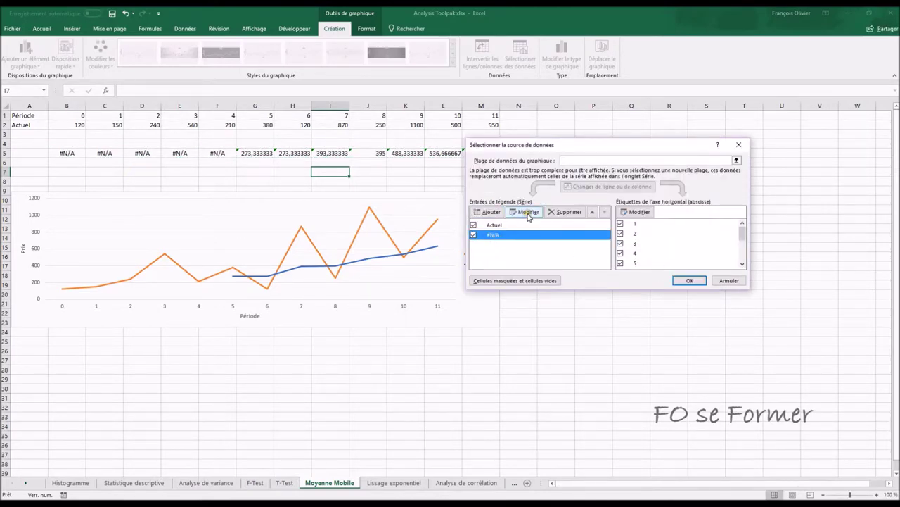
{"action": "left_click", "coordinate": [528, 213]}
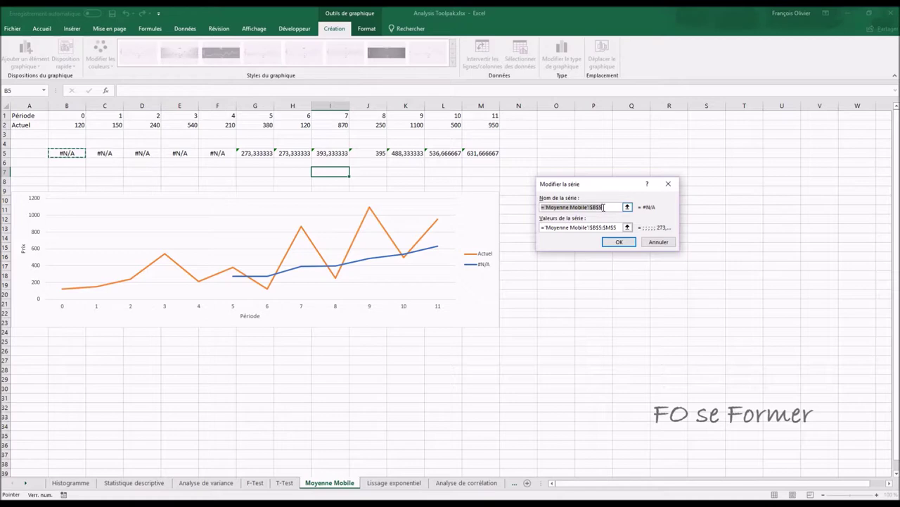
{"action": "left_click_drag", "start_coordinate": [545, 207], "coordinate": [642, 217]}
{"action": "key", "text": "Delete"}
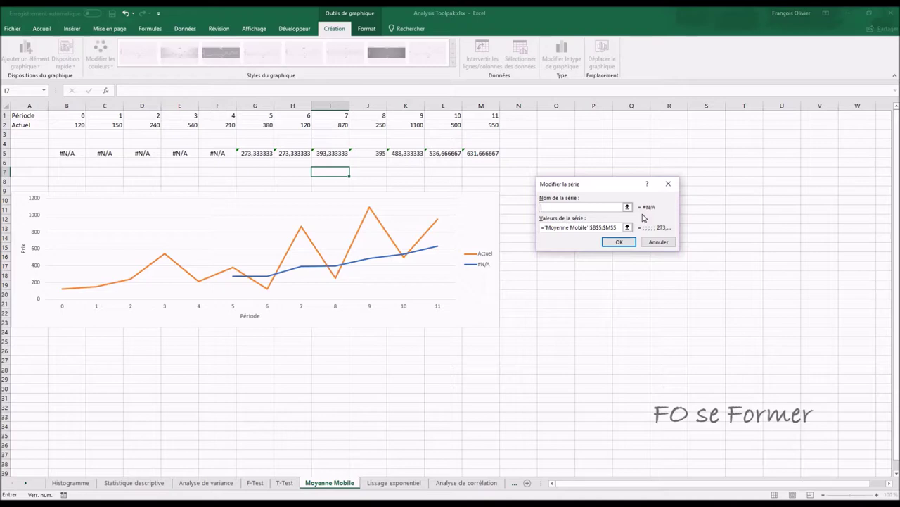
{"action": "left_click", "coordinate": [620, 241]}
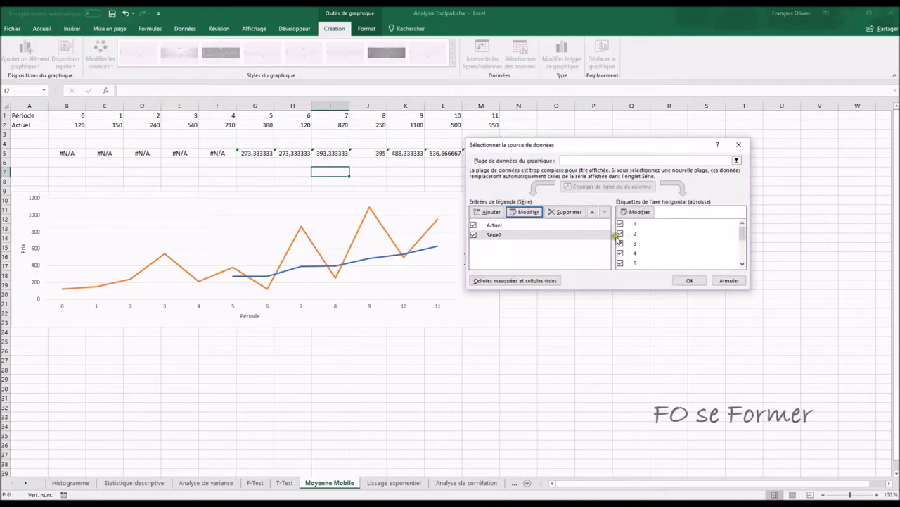
{"action": "left_click", "coordinate": [526, 211]}
{"action": "type", "text": "Intervalle 6"}
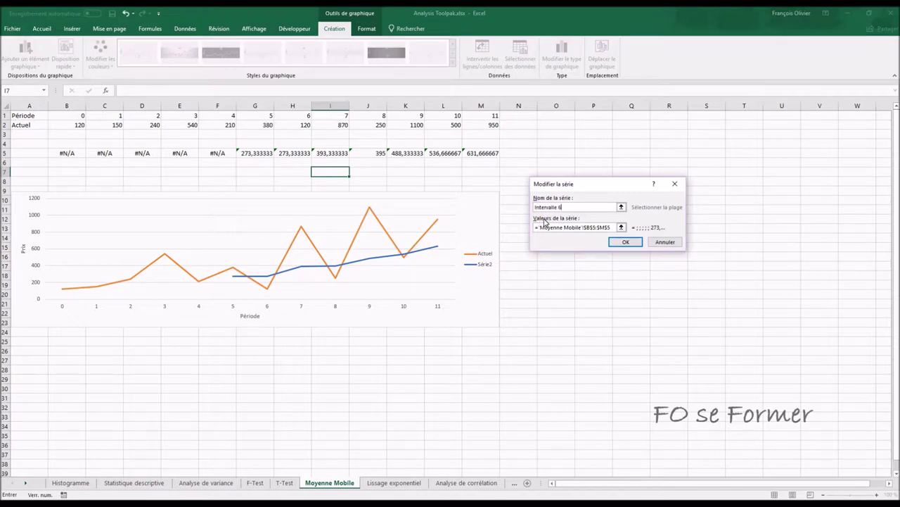
{"action": "left_click", "coordinate": [625, 243]}
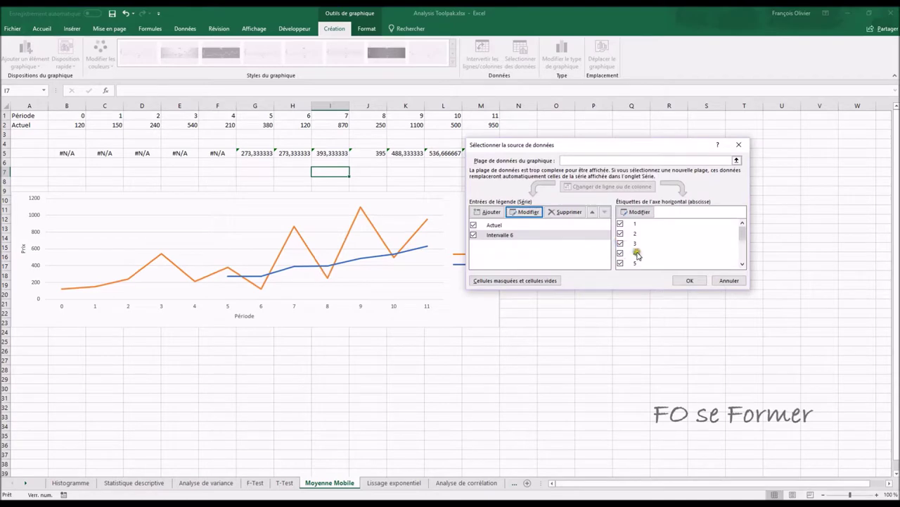
{"action": "left_click", "coordinate": [688, 281]}
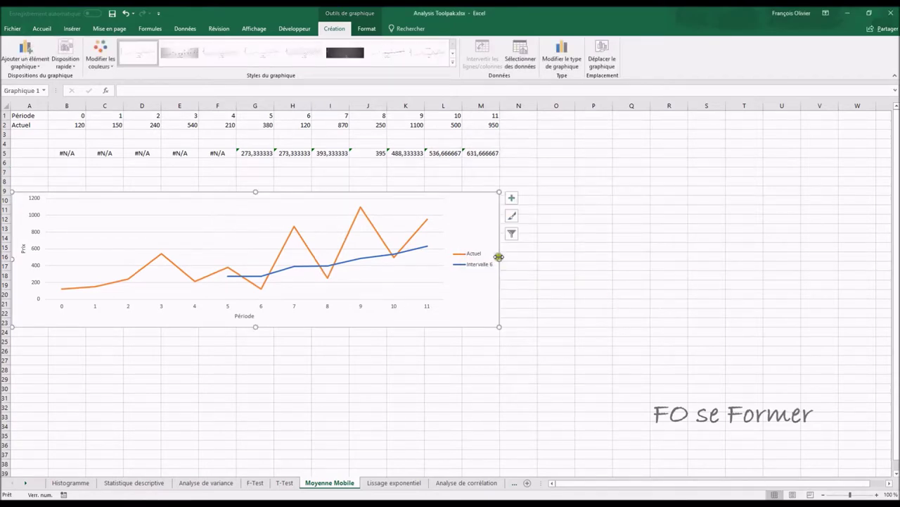
- Widen the chart to about column P and check point values on the Actuel and Intervalle 6 lines
{"action": "left_click_drag", "start_coordinate": [499, 257], "coordinate": [678, 259]}
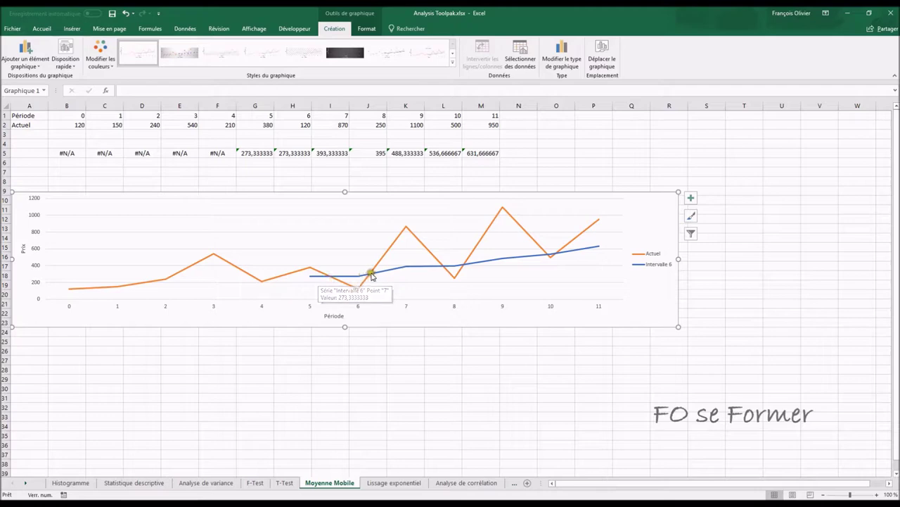
{"action": "mouse_move", "coordinate": [384, 273]}
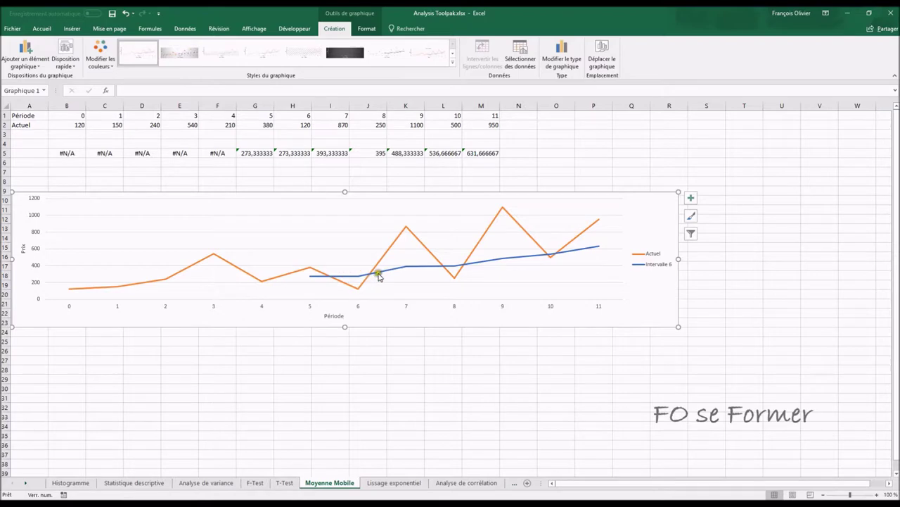
{"action": "mouse_move", "coordinate": [448, 275]}
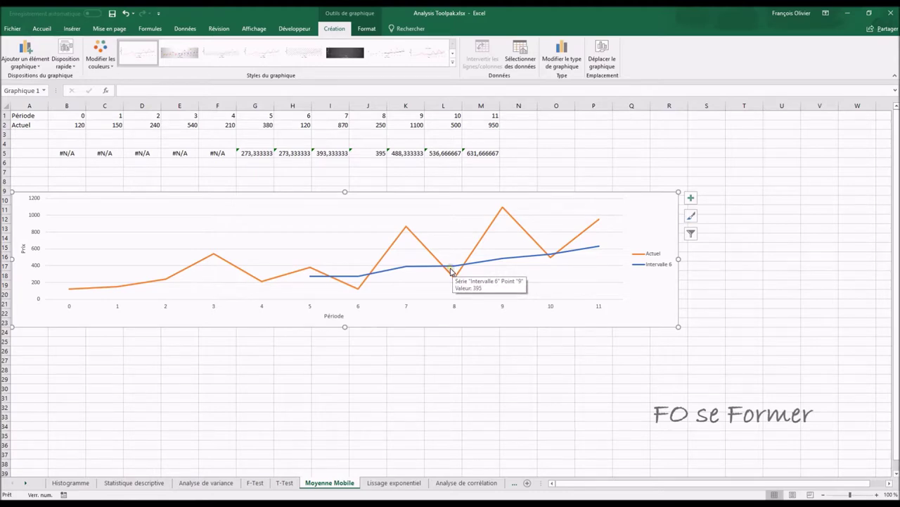
- Run a 4-period Moyenne mobile on the Actuel values $B$2:$M$2, outputting from $B$4
{"action": "left_click", "coordinate": [72, 142]}
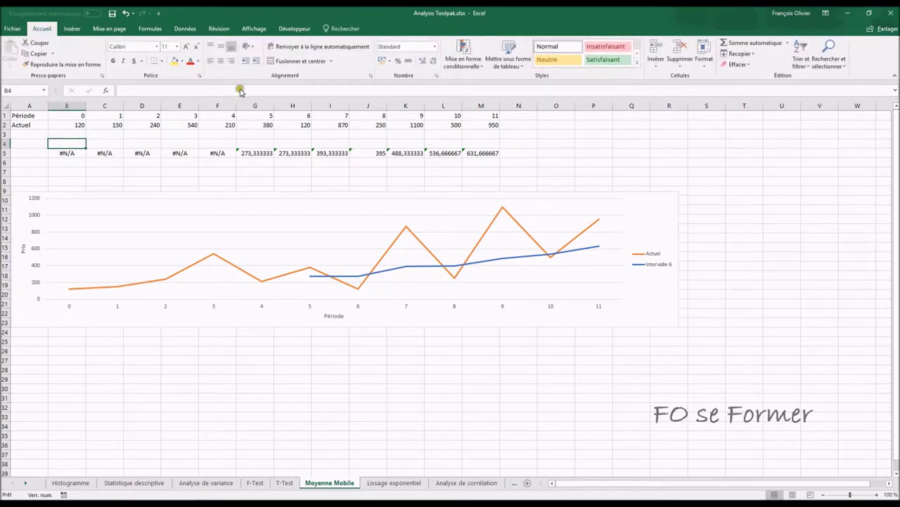
{"action": "left_click", "coordinate": [185, 28]}
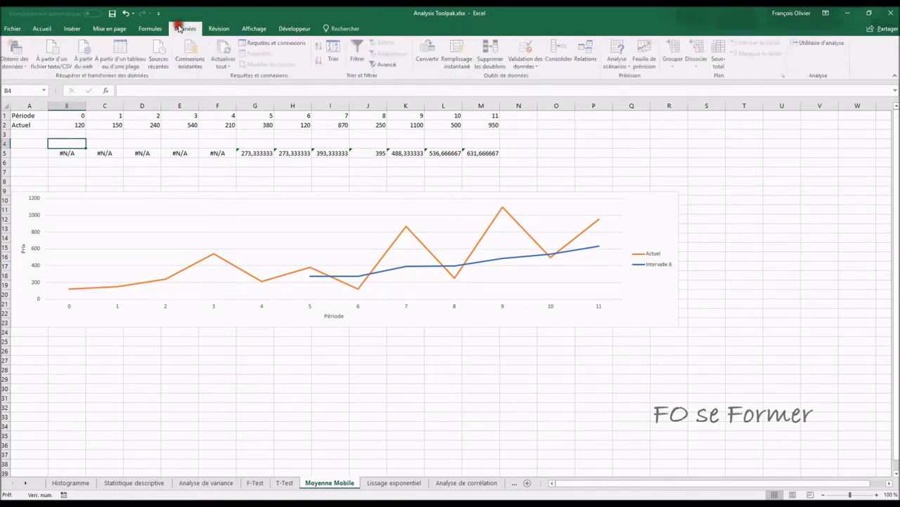
{"action": "left_click", "coordinate": [823, 41]}
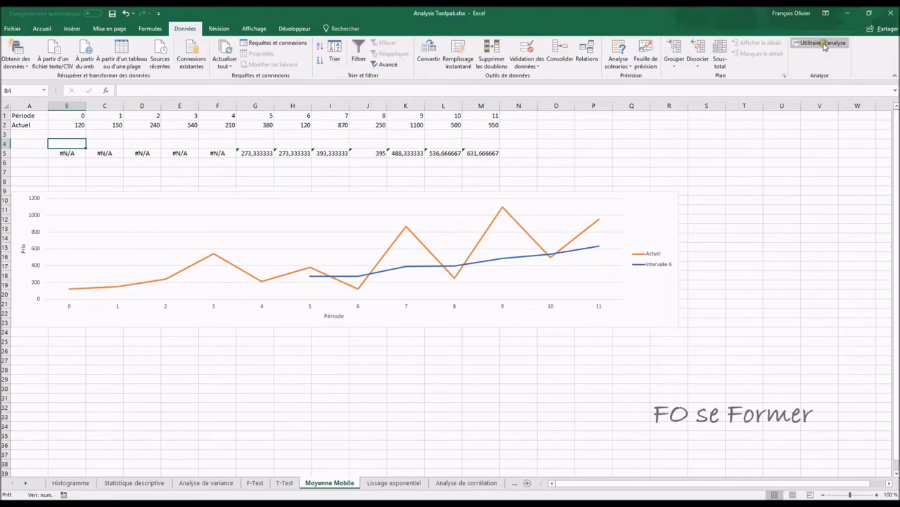
{"action": "left_click", "coordinate": [823, 42]}
{"action": "left_click", "coordinate": [707, 175]}
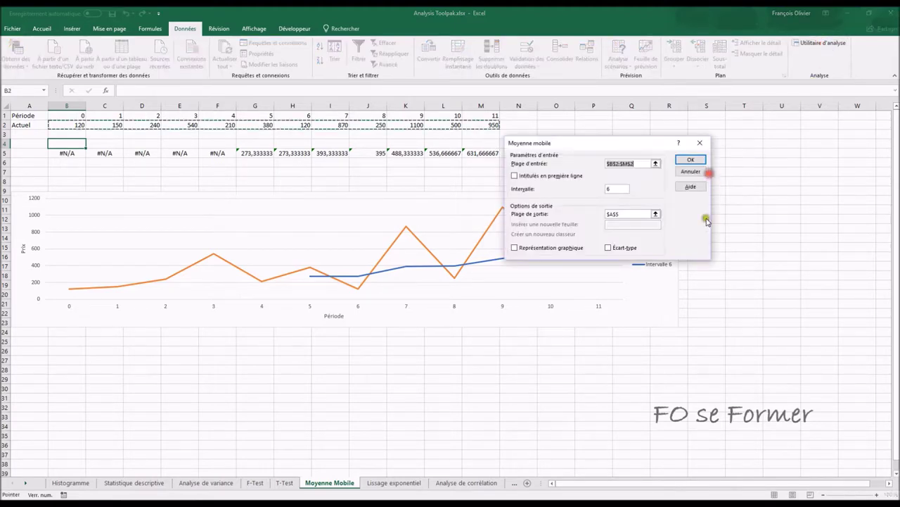
{"action": "left_click", "coordinate": [613, 188]}
{"action": "type", "text": "4"}
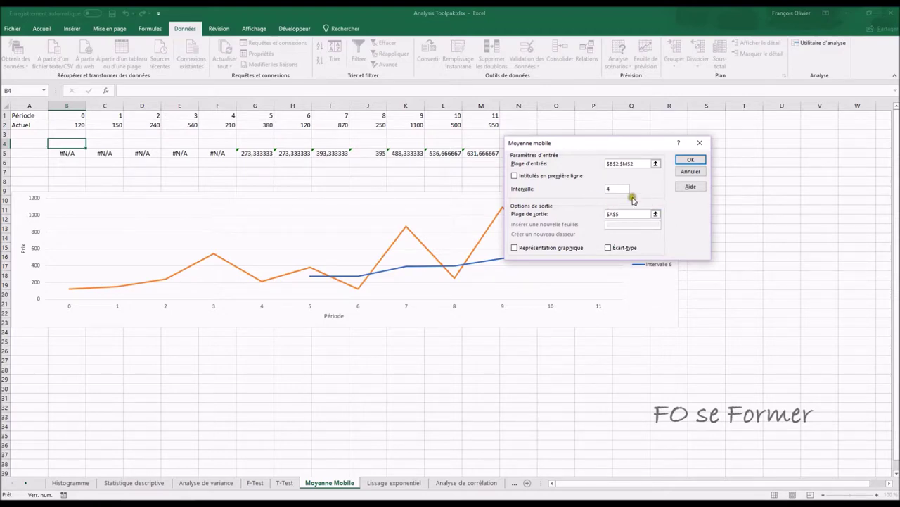
{"action": "left_click", "coordinate": [570, 214]}
{"action": "key", "text": "BackSpace"}
{"action": "left_click", "coordinate": [70, 142]}
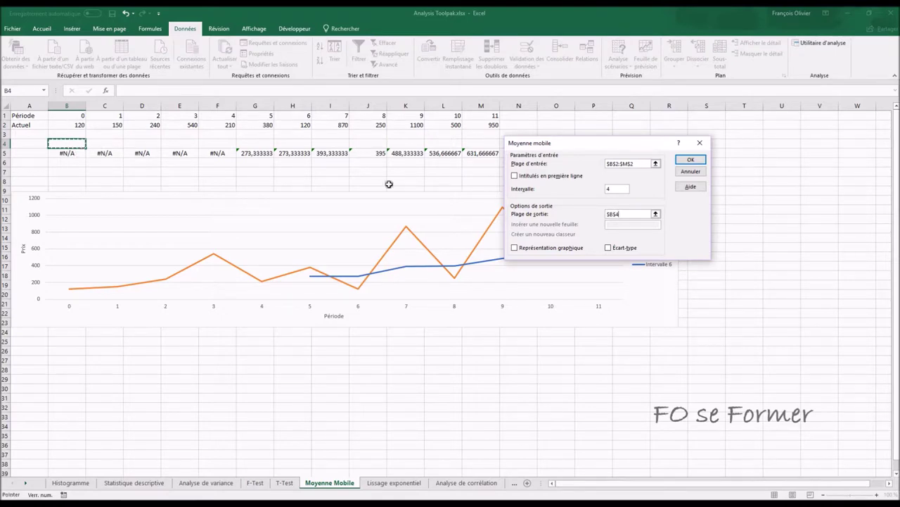
{"action": "left_click", "coordinate": [688, 161]}
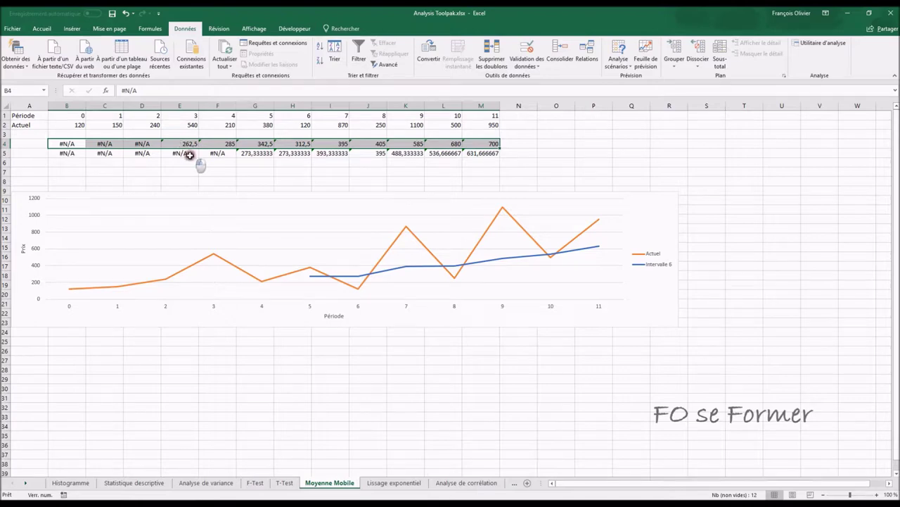
{"action": "left_click", "coordinate": [188, 153]}
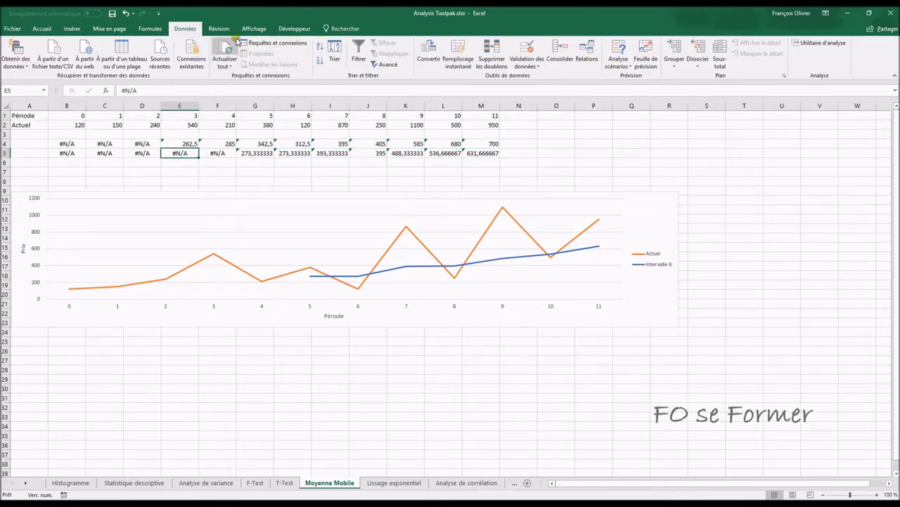
- Add a chart series named Intervalle 4 with values B4:M4
{"action": "left_click", "coordinate": [301, 193]}
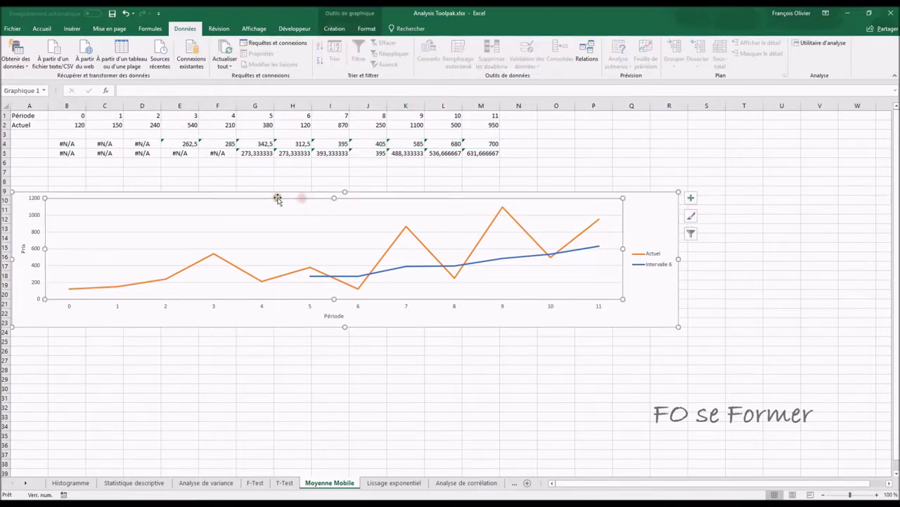
{"action": "left_click", "coordinate": [335, 29]}
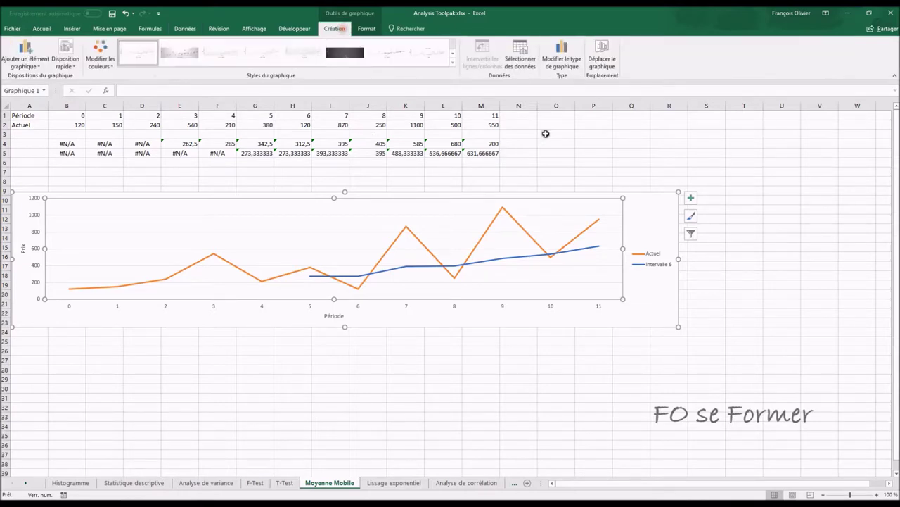
{"action": "left_click", "coordinate": [522, 62]}
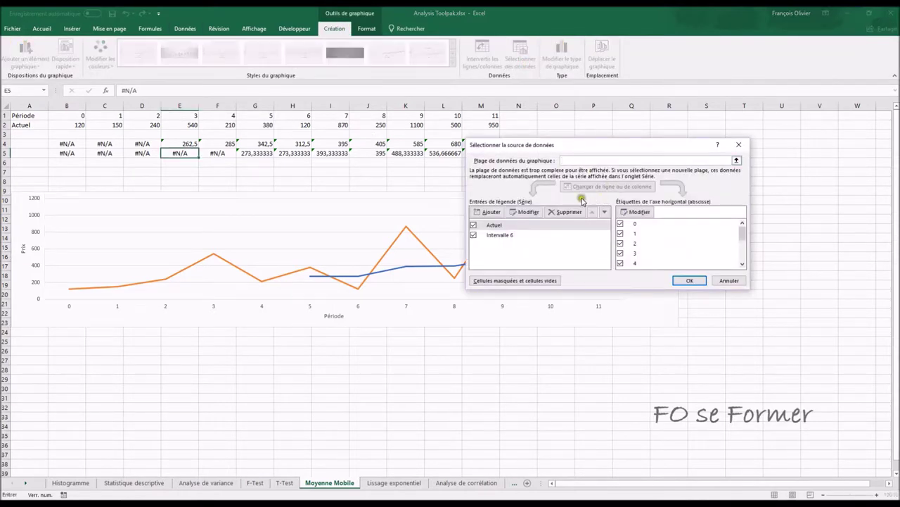
{"action": "left_click", "coordinate": [488, 212]}
{"action": "left_click", "coordinate": [552, 227]}
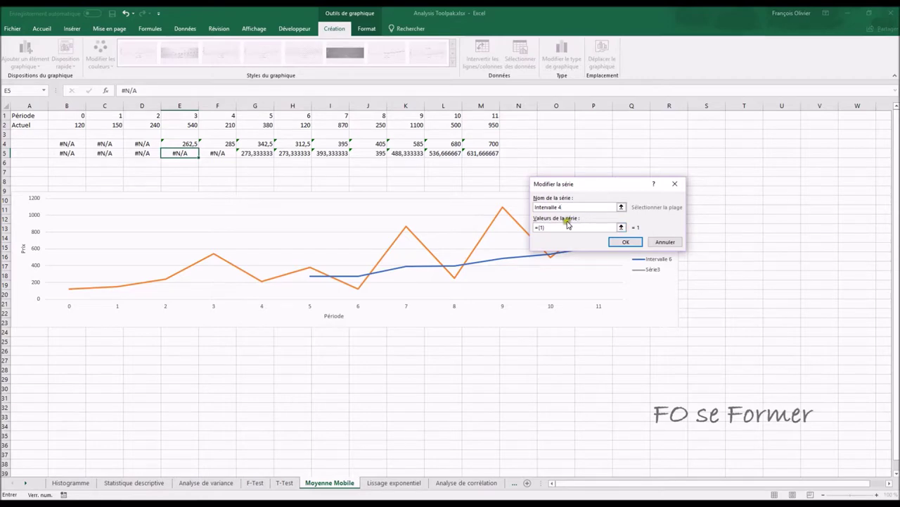
{"action": "left_click_drag", "start_coordinate": [564, 225], "coordinate": [522, 229]}
{"action": "key", "text": "BackSpace"}
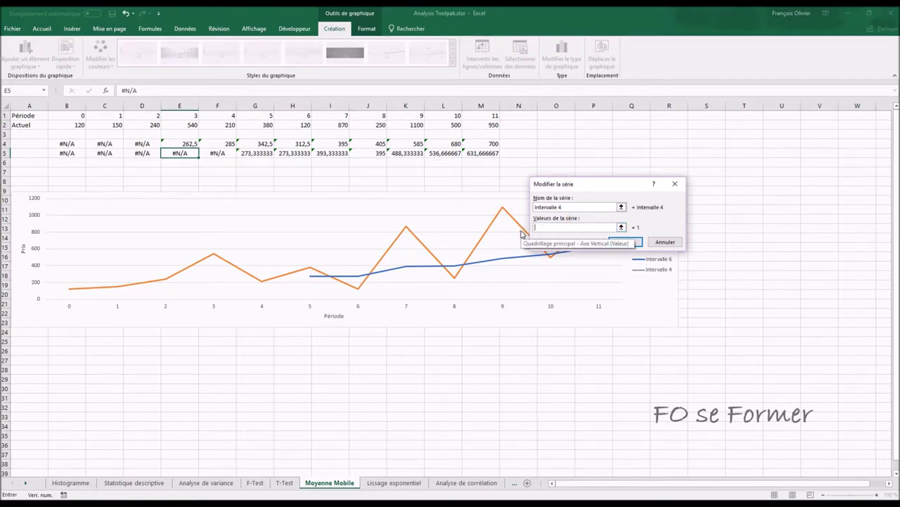
{"action": "left_click_drag", "start_coordinate": [74, 144], "coordinate": [474, 143]}
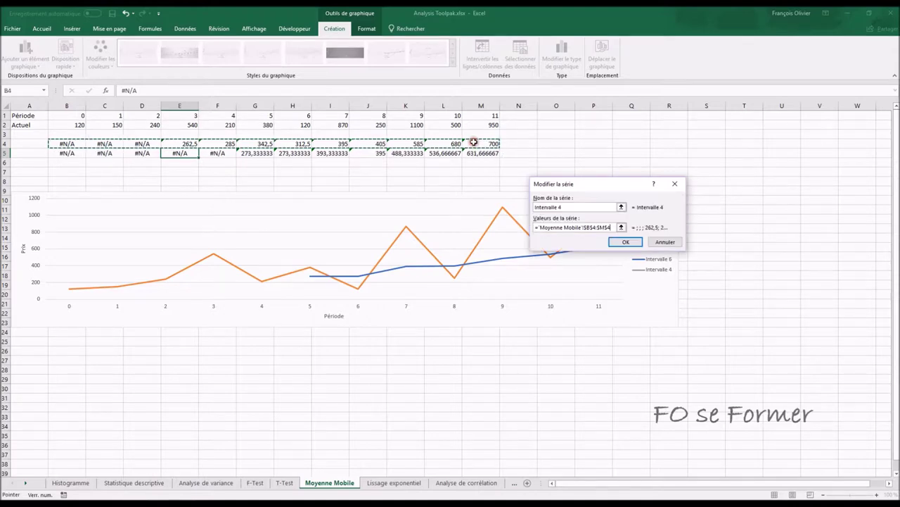
{"action": "left_click", "coordinate": [622, 247]}
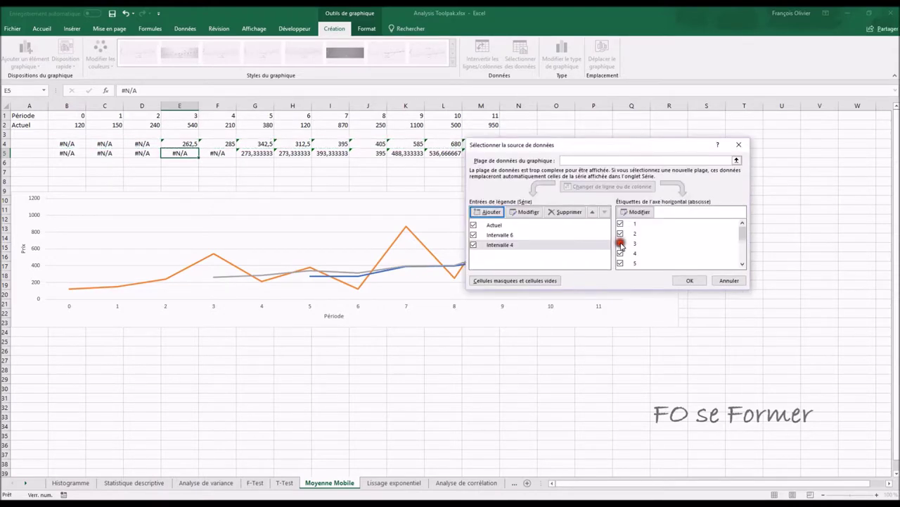
{"action": "left_click", "coordinate": [686, 281]}
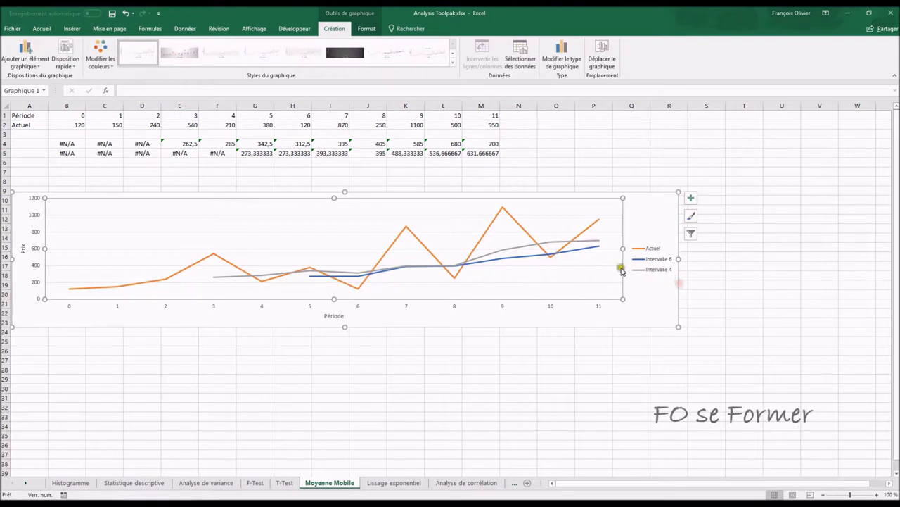
{"action": "left_click", "coordinate": [596, 243]}
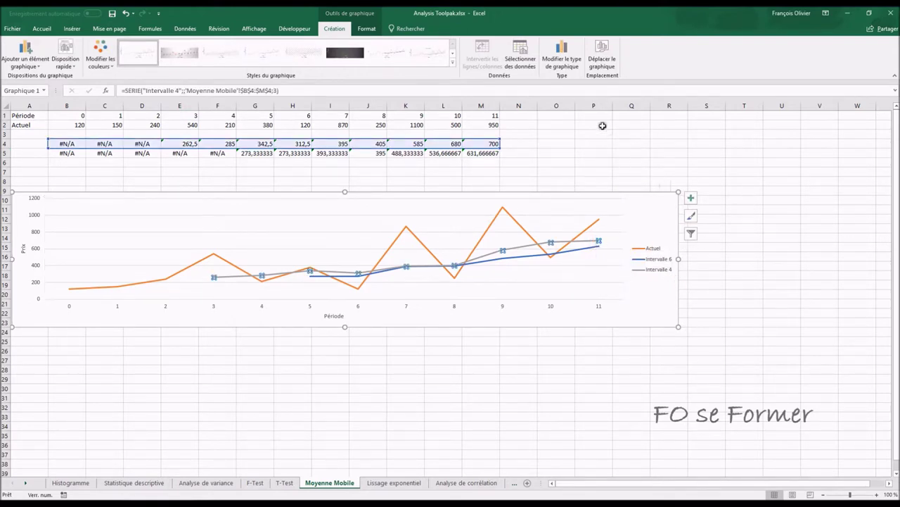
- Format the Intervalle 4 series with a Trait plein line in red
{"action": "right_click", "coordinate": [547, 244]}
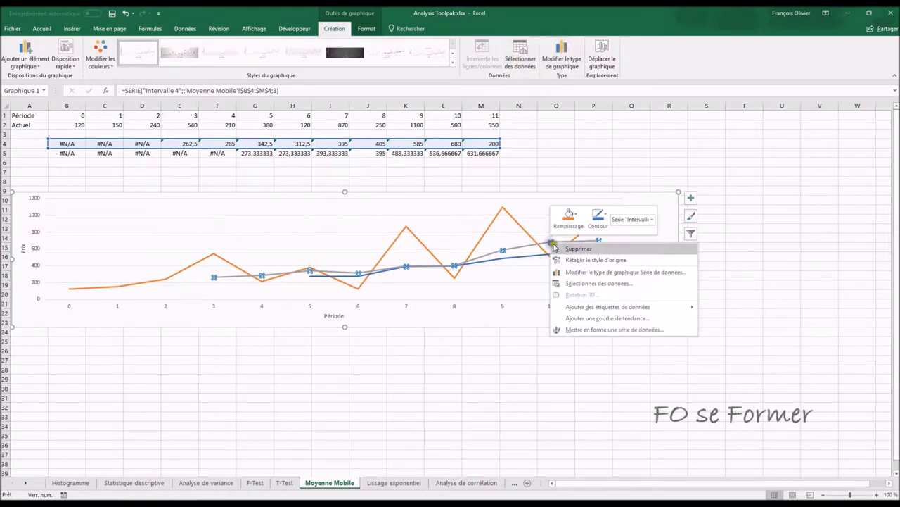
{"action": "left_click", "coordinate": [572, 330]}
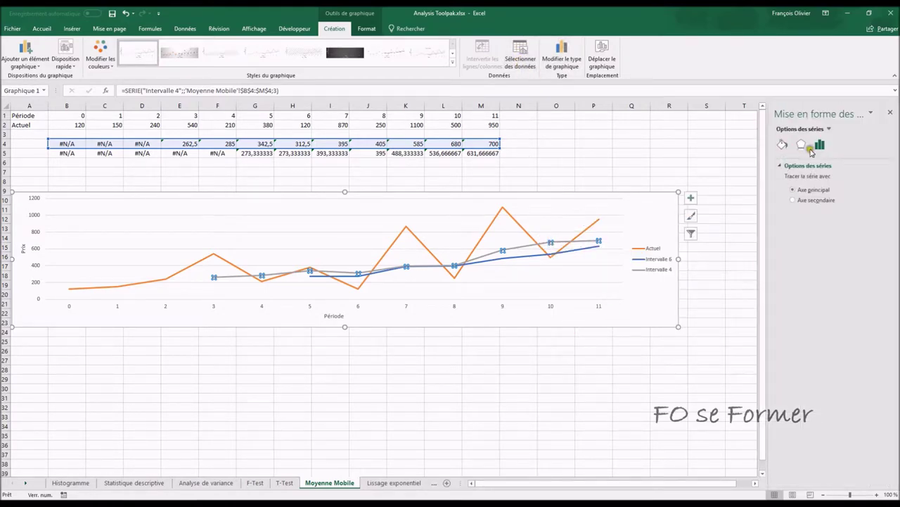
{"action": "left_click", "coordinate": [782, 144]}
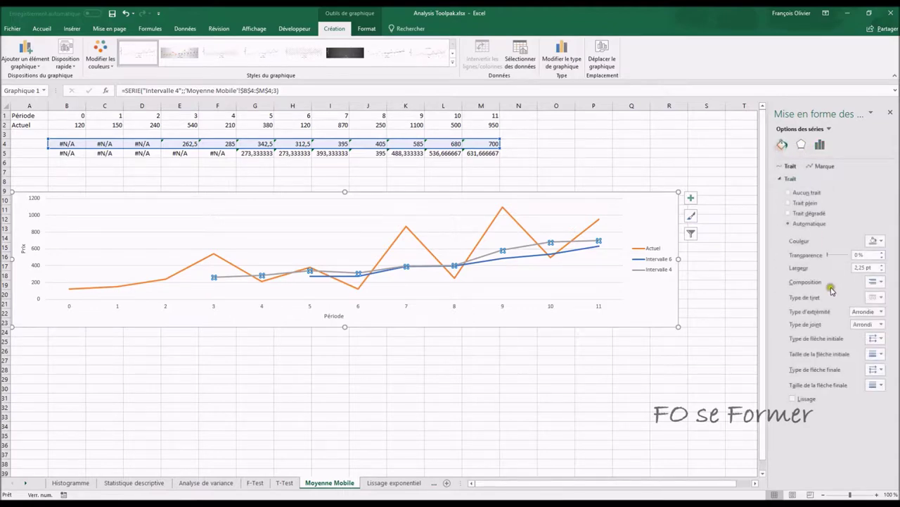
{"action": "left_click", "coordinate": [788, 202]}
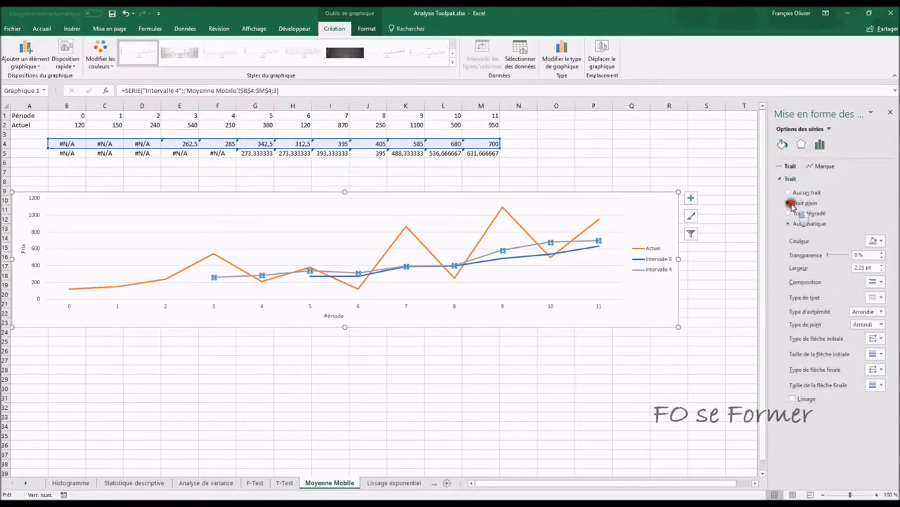
{"action": "left_click", "coordinate": [881, 240]}
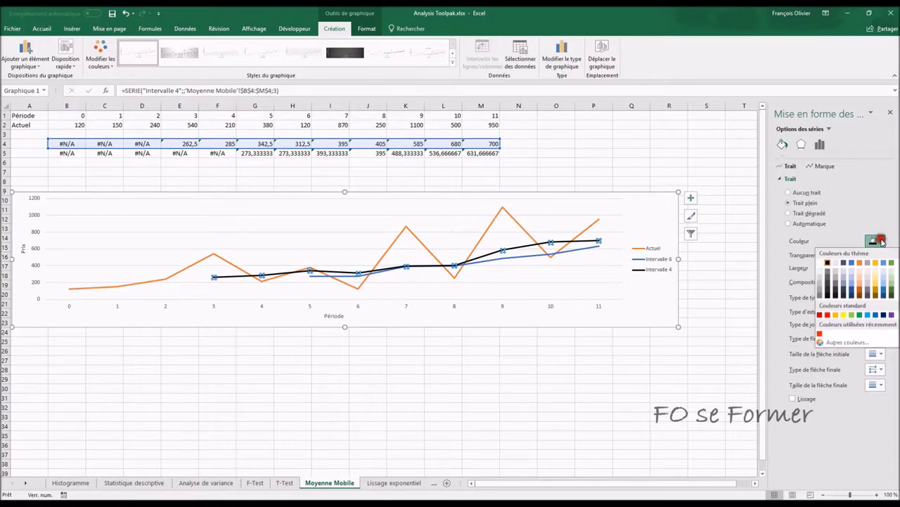
{"action": "left_click", "coordinate": [820, 332]}
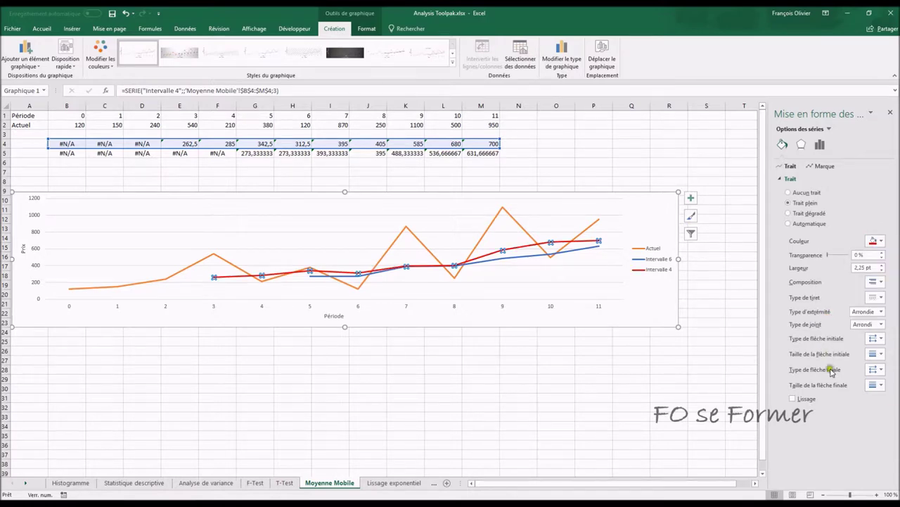
{"action": "left_click", "coordinate": [889, 112]}
{"action": "left_click", "coordinate": [682, 406]}
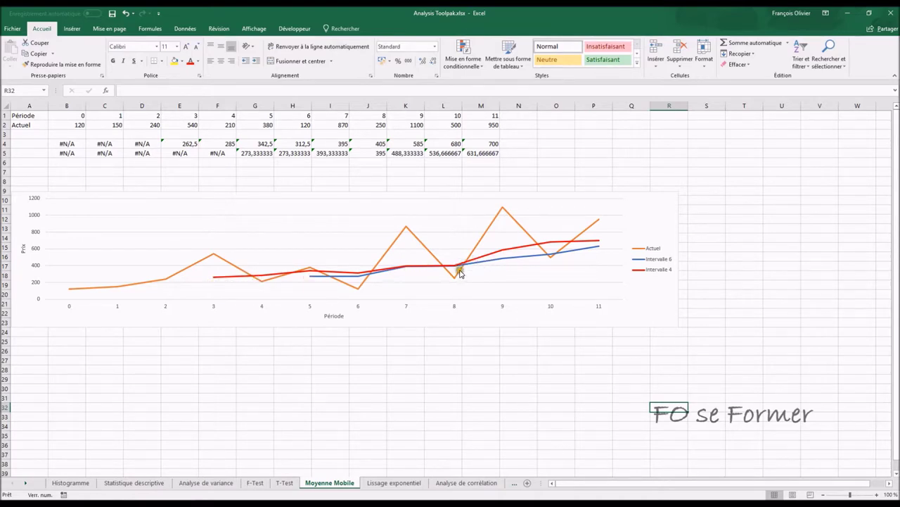
- Run a Moyenne mobile with Intervalle 2 on the Actuel values, outputting from $B$3
{"action": "mouse_move", "coordinate": [521, 249]}
{"action": "mouse_move", "coordinate": [595, 247]}
{"action": "left_click", "coordinate": [81, 136]}
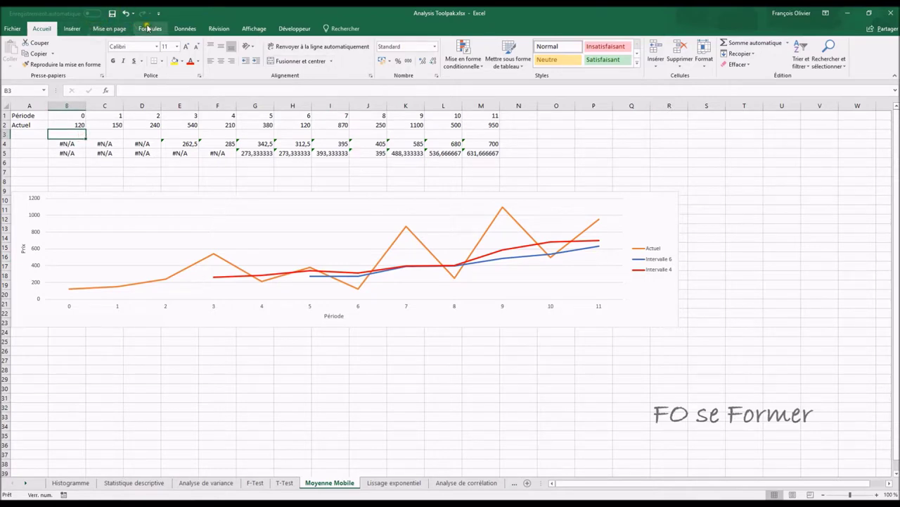
{"action": "left_click", "coordinate": [186, 29]}
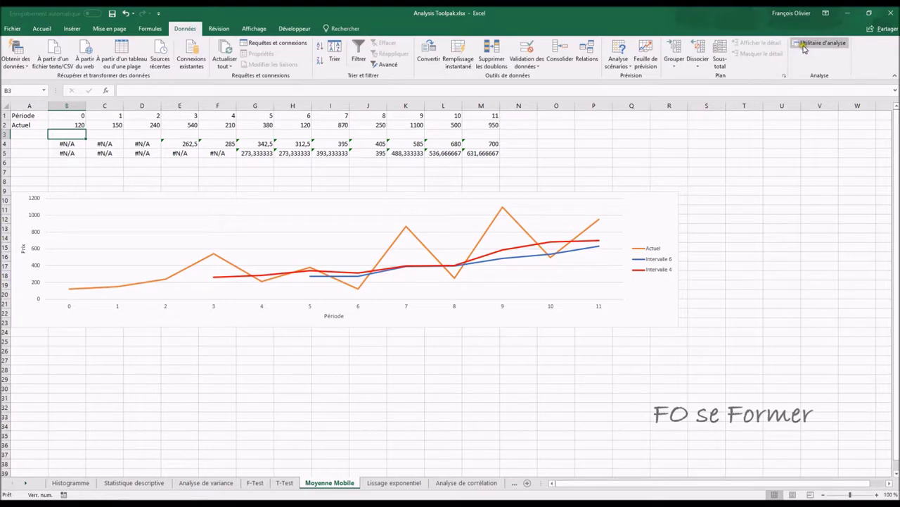
{"action": "left_click", "coordinate": [802, 45]}
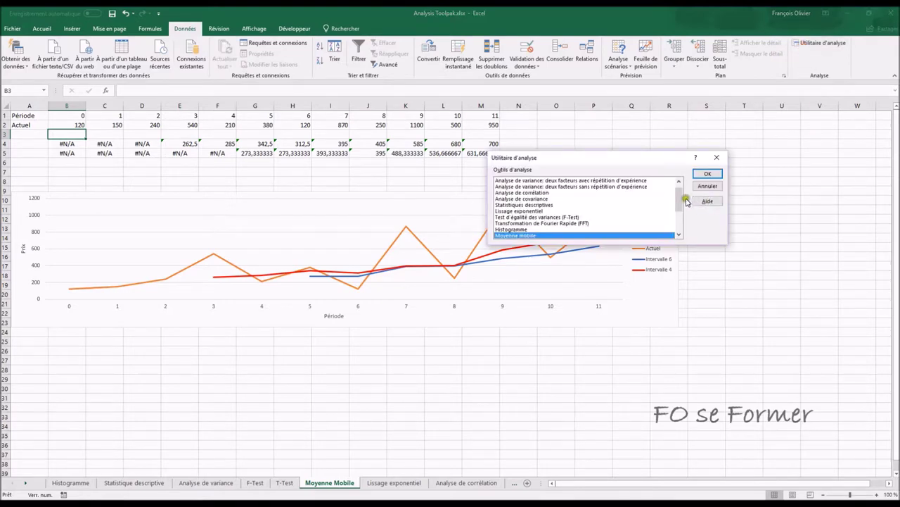
{"action": "left_click", "coordinate": [707, 174]}
{"action": "left_click", "coordinate": [598, 189]}
{"action": "key", "text": "Tab"}
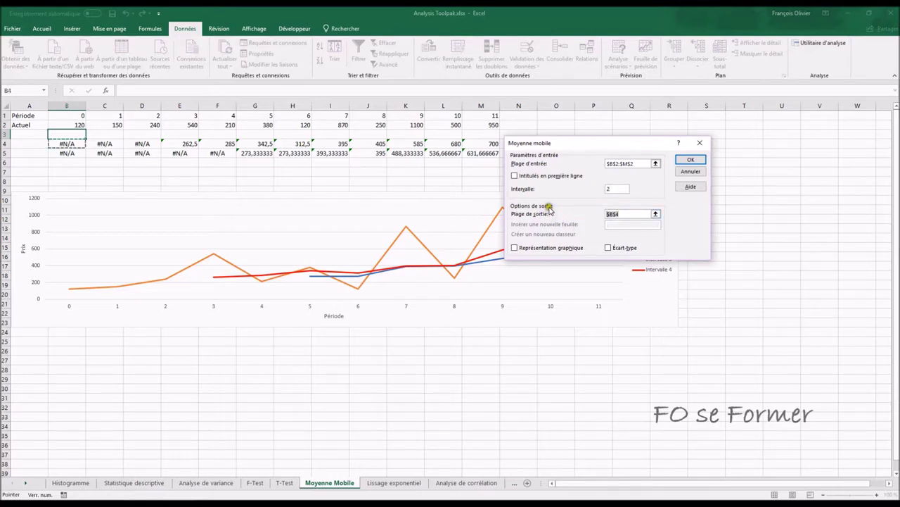
{"action": "left_click", "coordinate": [69, 134]}
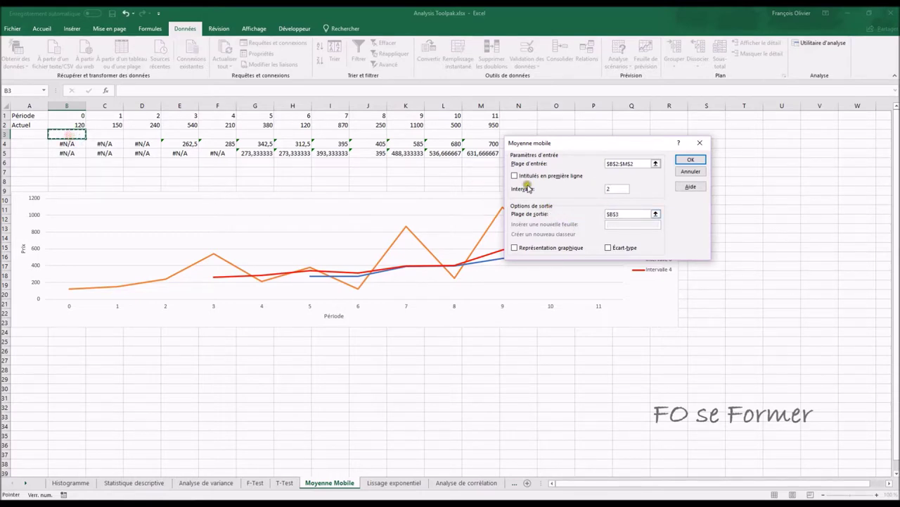
{"action": "left_click", "coordinate": [689, 160]}
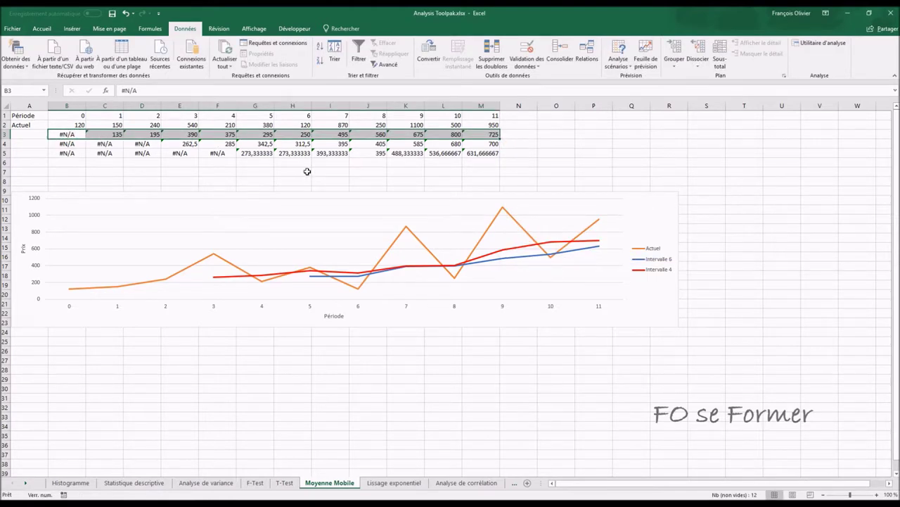
{"action": "left_click", "coordinate": [352, 196]}
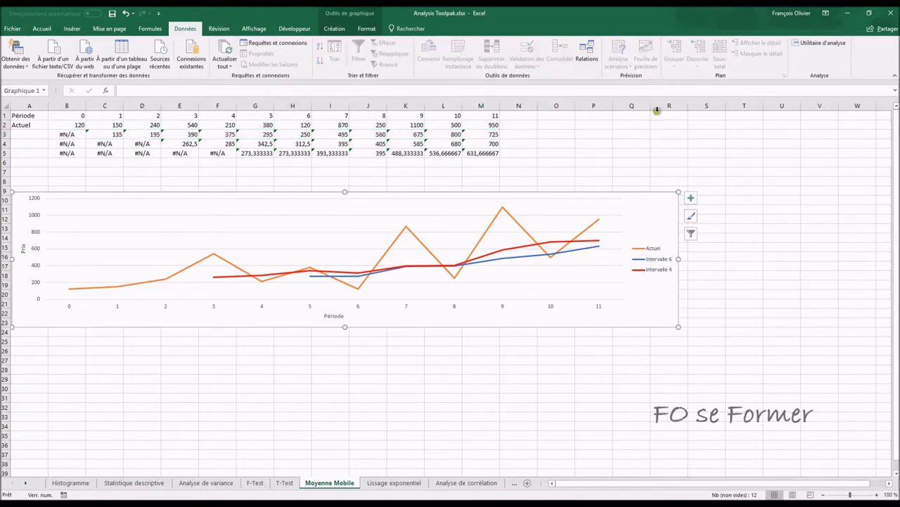
- Add a chart series named Intervalle 2 using row 3's values B3:M3
{"action": "left_click", "coordinate": [333, 28]}
{"action": "left_click", "coordinate": [520, 62]}
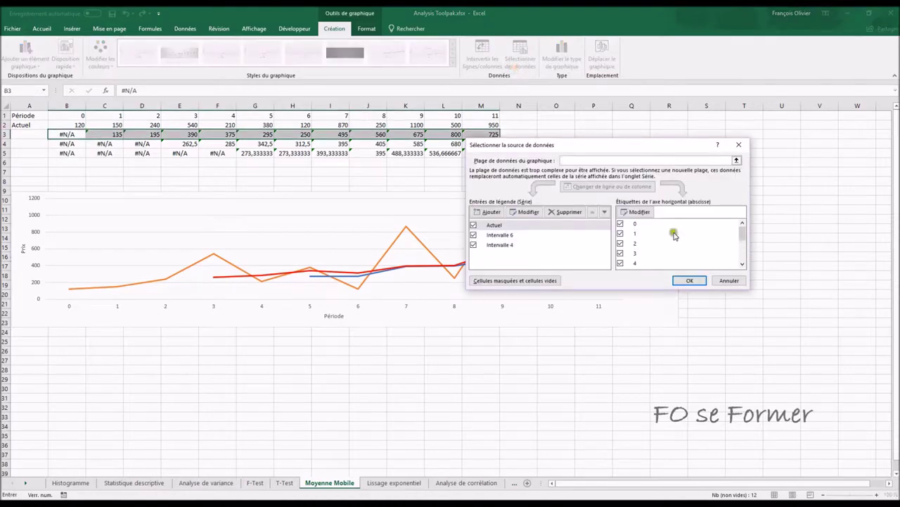
{"action": "left_click", "coordinate": [489, 212]}
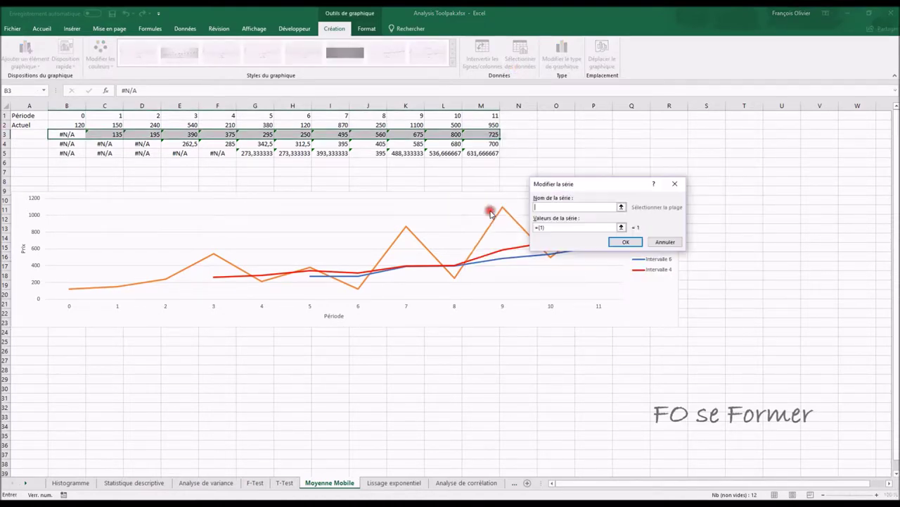
{"action": "left_click", "coordinate": [564, 209]}
{"action": "type", "text": "Intervalle 2"}
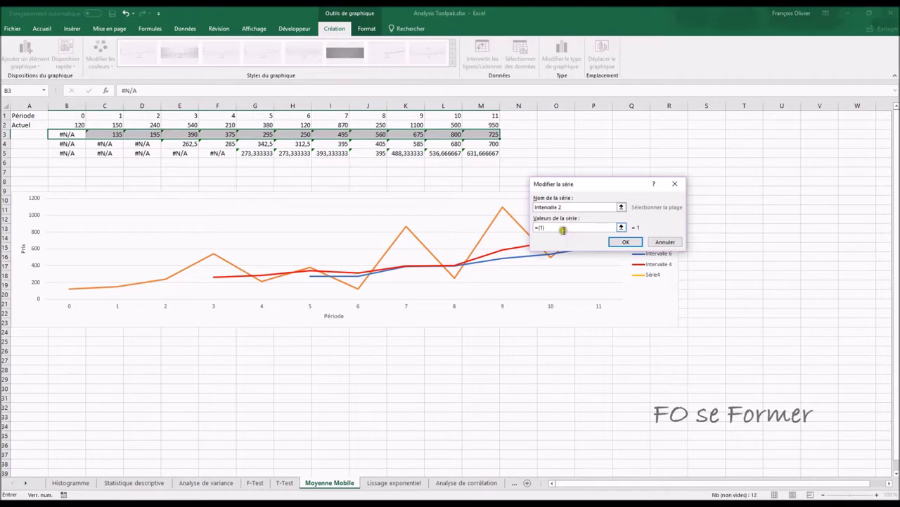
{"action": "left_click", "coordinate": [560, 228]}
{"action": "left_click", "coordinate": [562, 227]}
{"action": "key", "text": "BackSpace"}
{"action": "key", "text": "BackSpace"}
{"action": "key", "text": "BackSpace"}
{"action": "left_click_drag", "start_coordinate": [77, 133], "coordinate": [494, 134]}
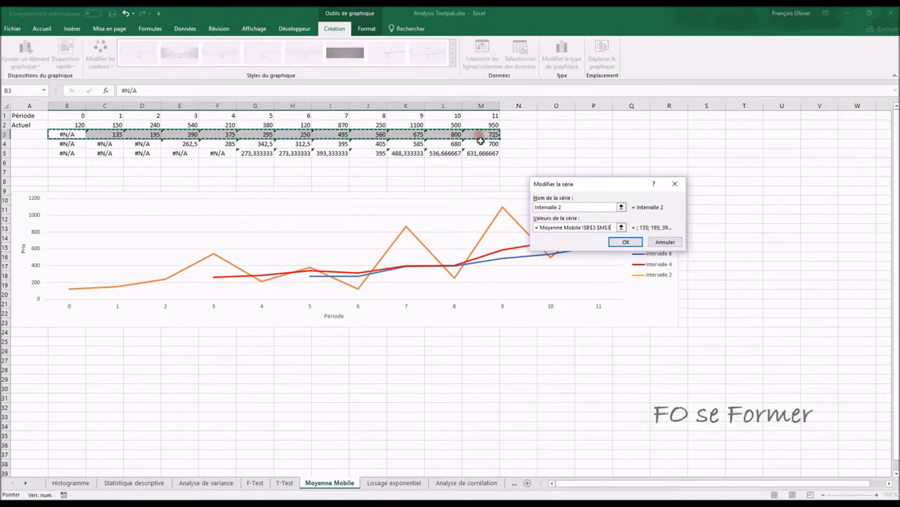
{"action": "left_click", "coordinate": [629, 242]}
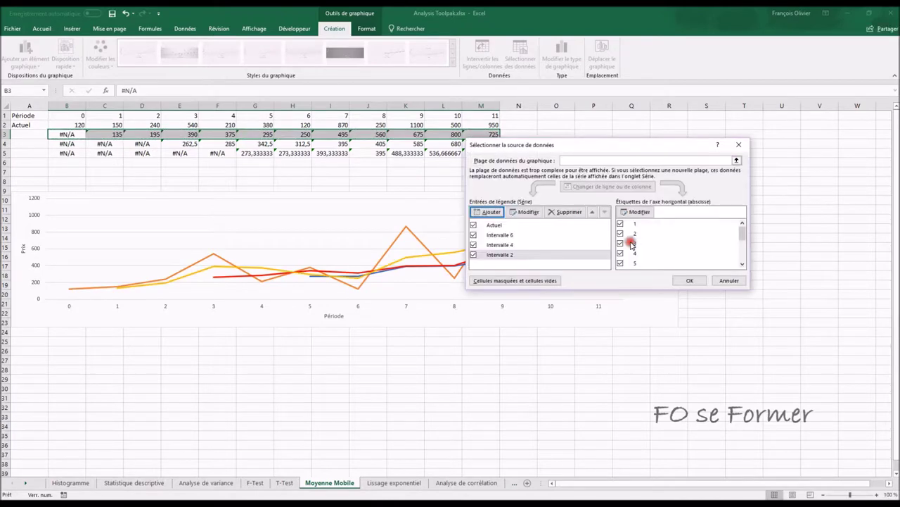
{"action": "left_click", "coordinate": [689, 280]}
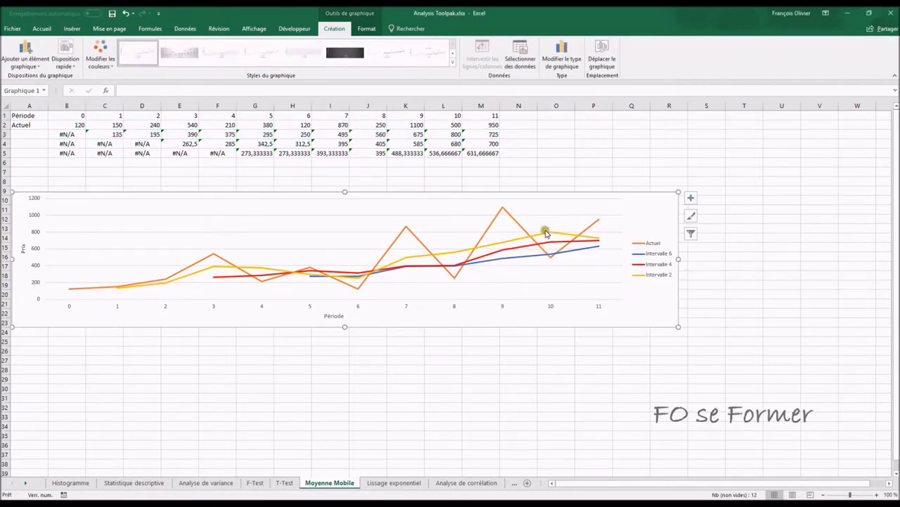
{"action": "left_click", "coordinate": [556, 235]}
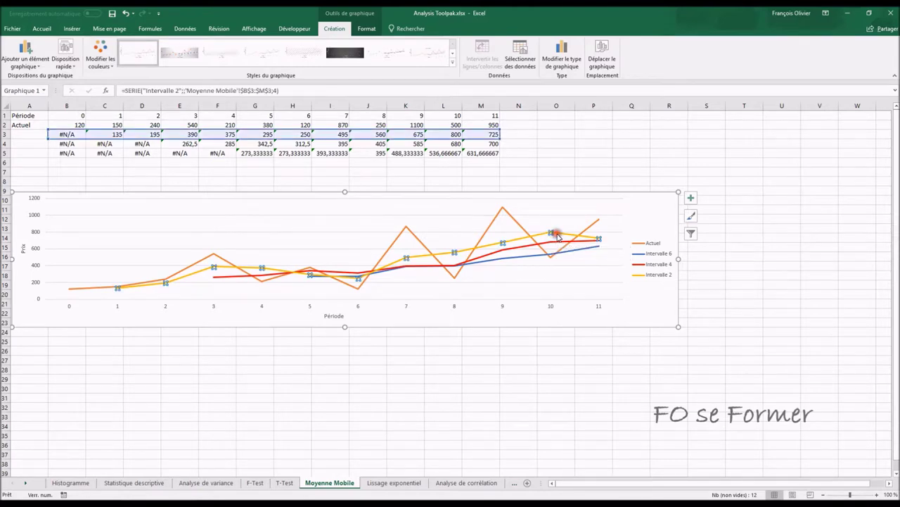
{"action": "right_click", "coordinate": [557, 237]}
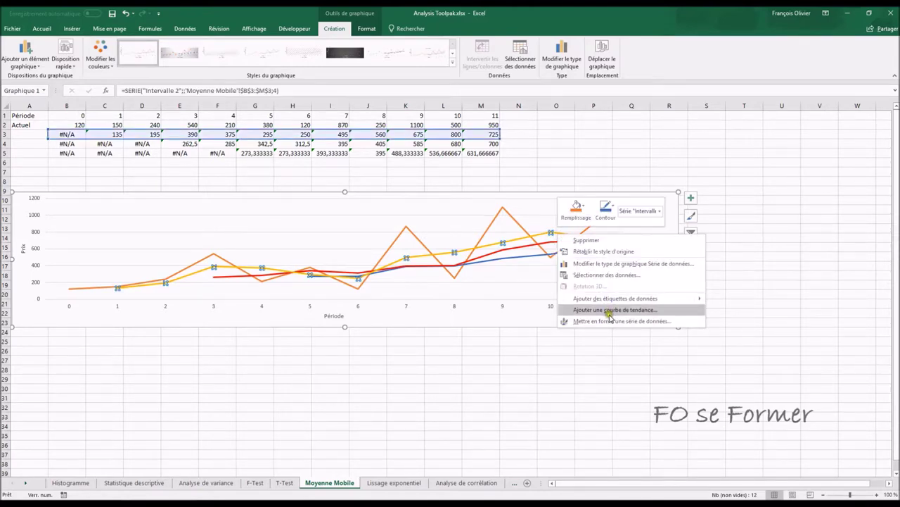
{"action": "left_click", "coordinate": [585, 210]}
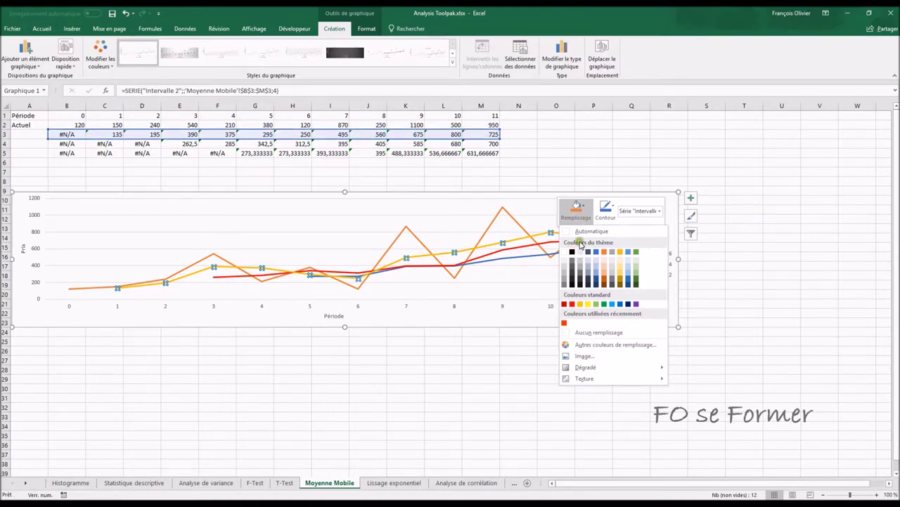
{"action": "left_click", "coordinate": [571, 251]}
{"action": "left_click", "coordinate": [605, 209]}
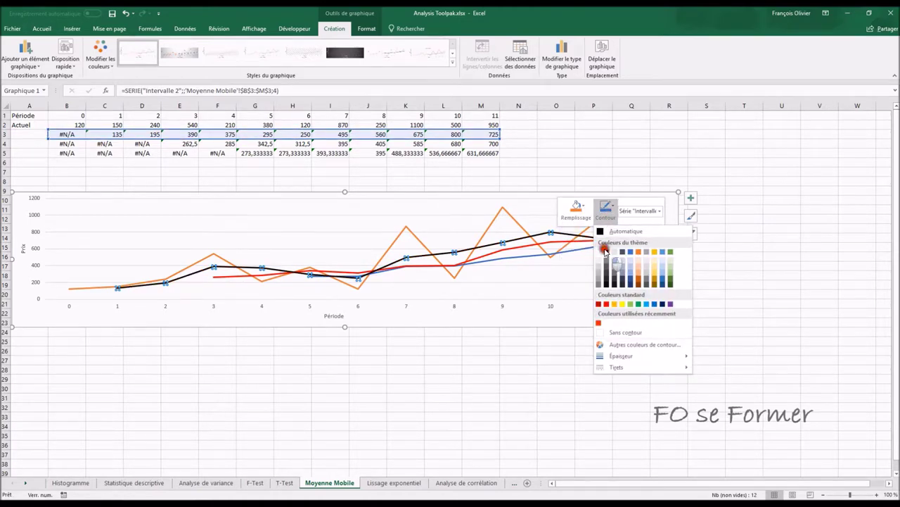
{"action": "left_click", "coordinate": [605, 251]}
{"action": "left_click", "coordinate": [533, 368]}
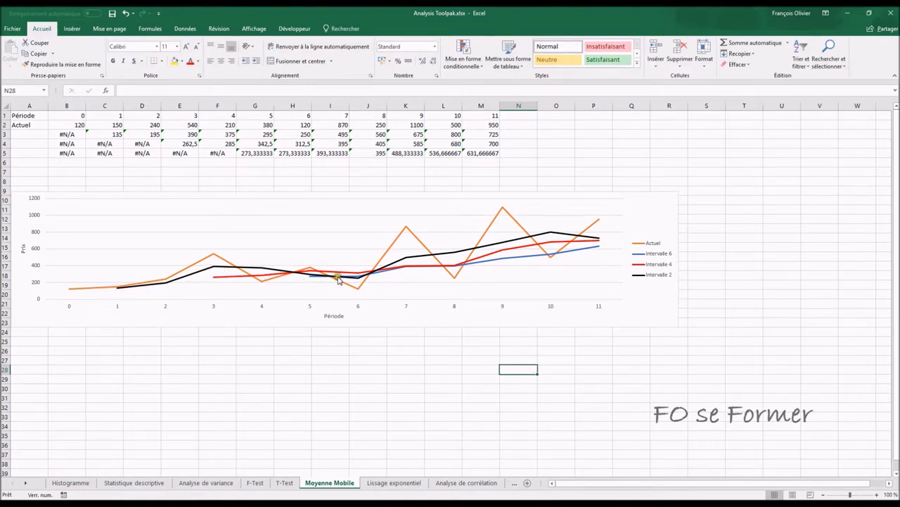
{"action": "mouse_move", "coordinate": [412, 262]}
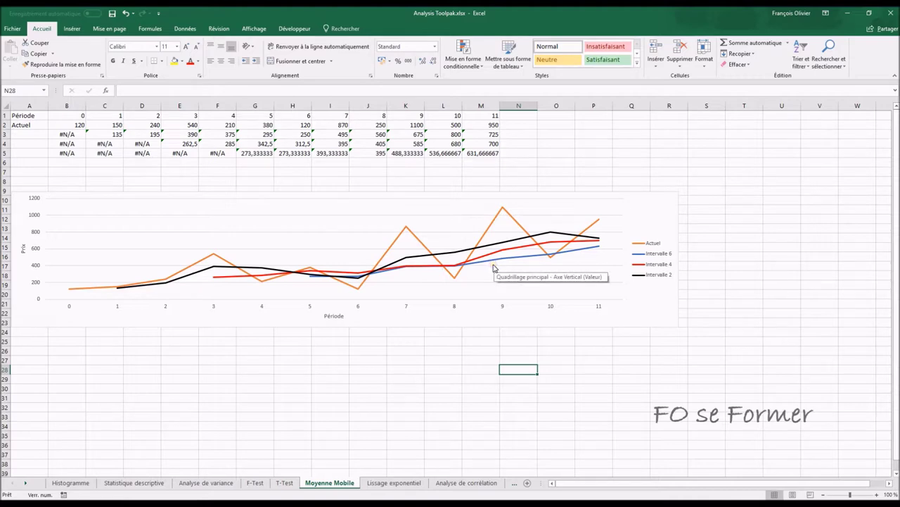
{"action": "left_click", "coordinate": [395, 482]}
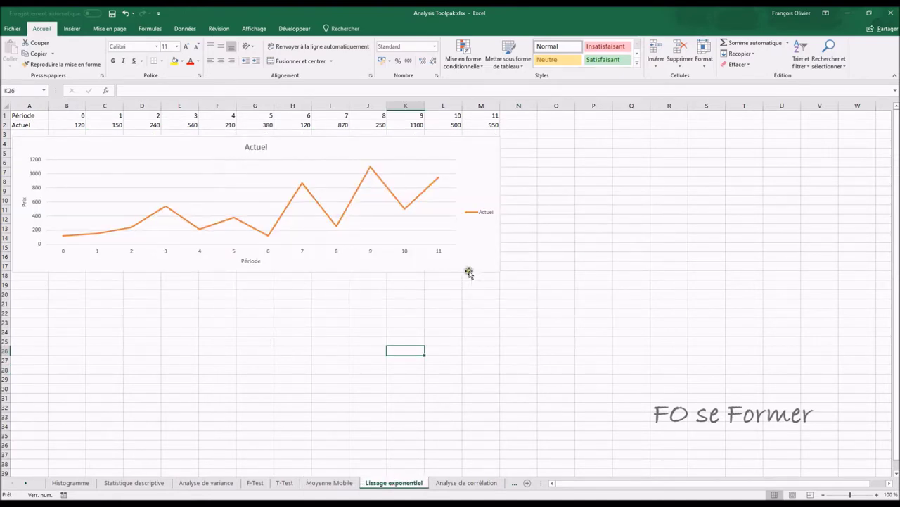
- Move the Actuel chart down below the data rows
{"action": "left_click", "coordinate": [479, 267]}
{"action": "left_click_drag", "start_coordinate": [479, 267], "coordinate": [481, 355]}
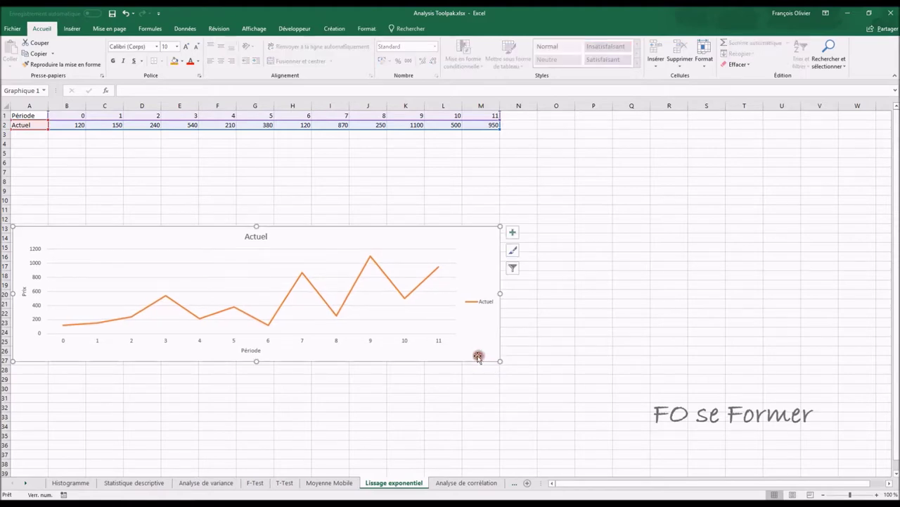
{"action": "left_click", "coordinate": [444, 210]}
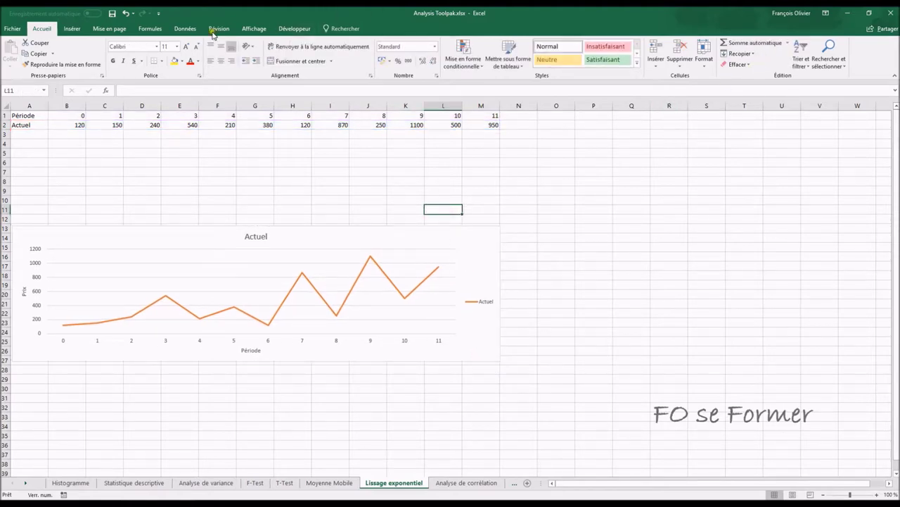
- Run Lissage exponentiel on B2:M2 with factor 0,9, outputting from B5
{"action": "left_click", "coordinate": [148, 28]}
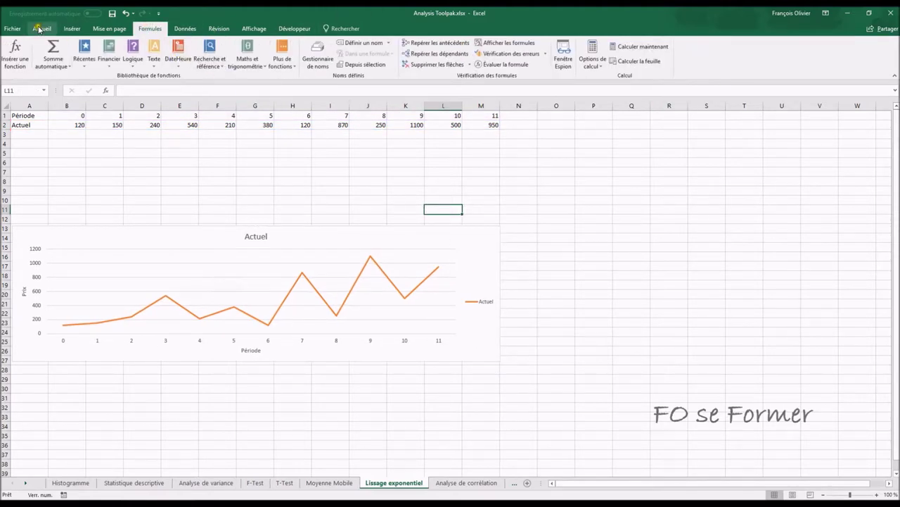
{"action": "left_click", "coordinate": [185, 28]}
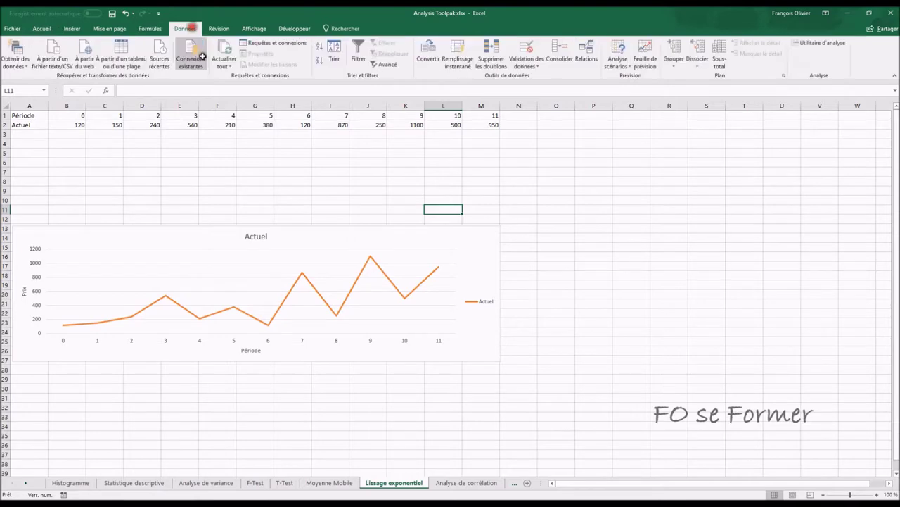
{"action": "left_click", "coordinate": [810, 43]}
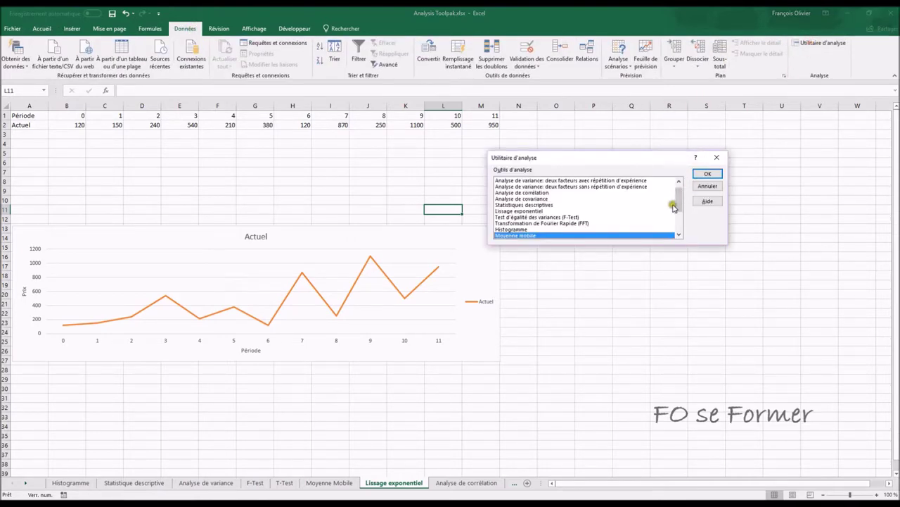
{"action": "left_click", "coordinate": [529, 210]}
{"action": "left_click", "coordinate": [707, 174]}
{"action": "left_click", "coordinate": [671, 195]}
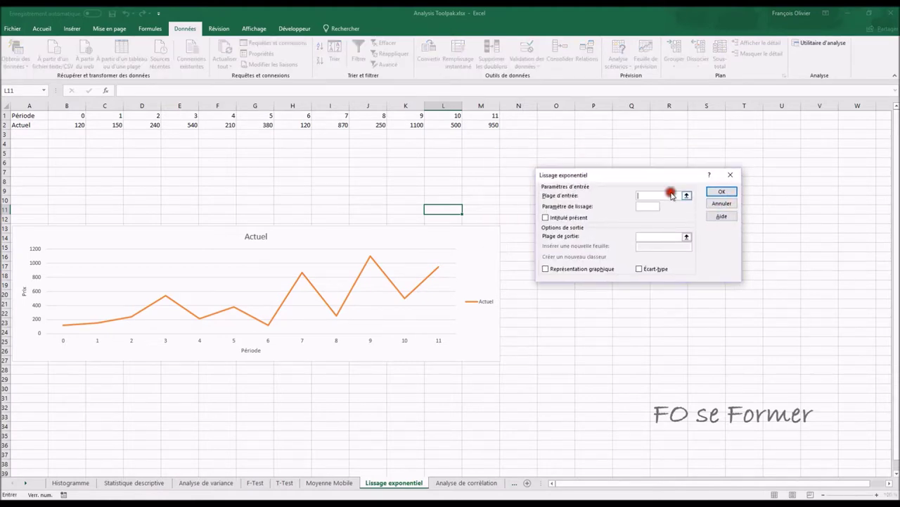
{"action": "left_click_drag", "start_coordinate": [71, 125], "coordinate": [494, 125]}
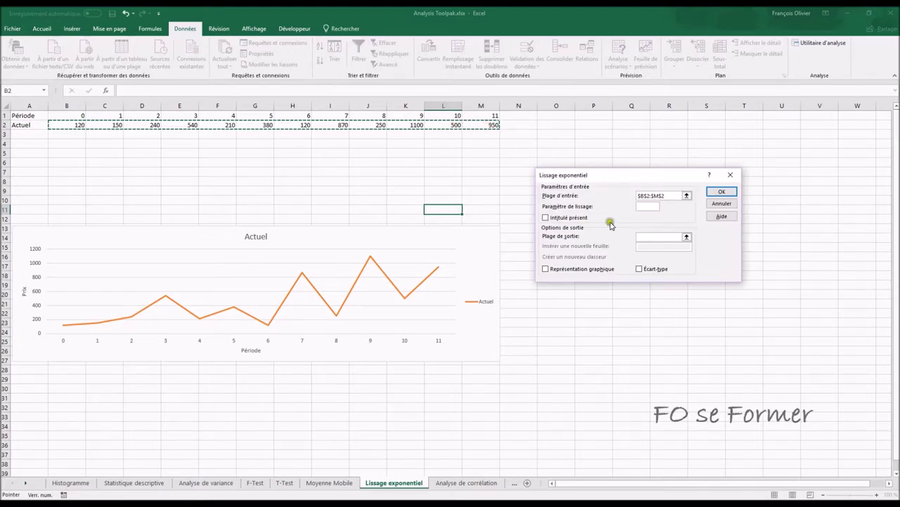
{"action": "left_click", "coordinate": [654, 206]}
{"action": "type", "text": "0,9"}
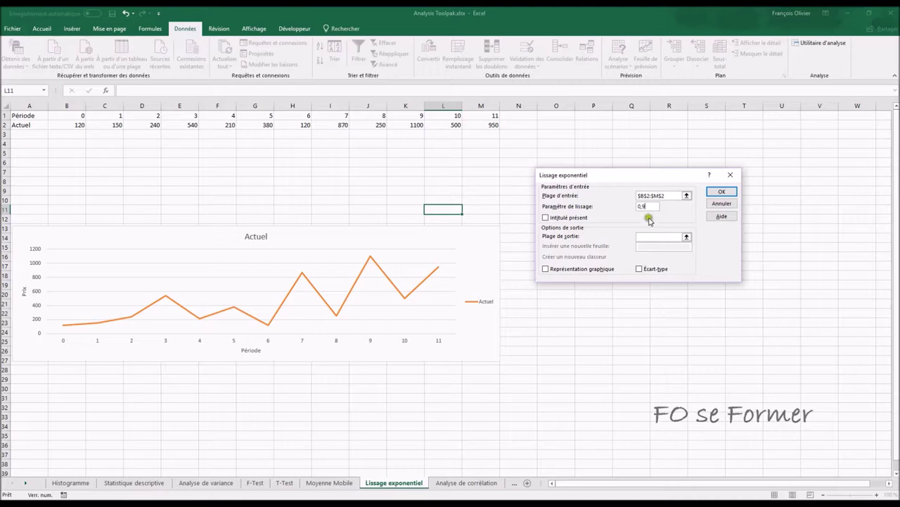
{"action": "left_click", "coordinate": [652, 240]}
{"action": "left_click", "coordinate": [71, 152]}
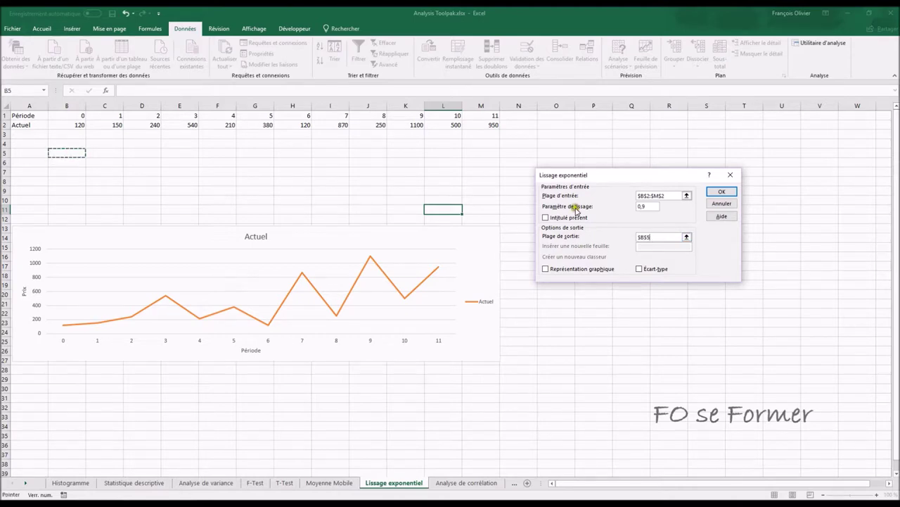
{"action": "left_click", "coordinate": [722, 192]}
{"action": "left_click", "coordinate": [724, 192]}
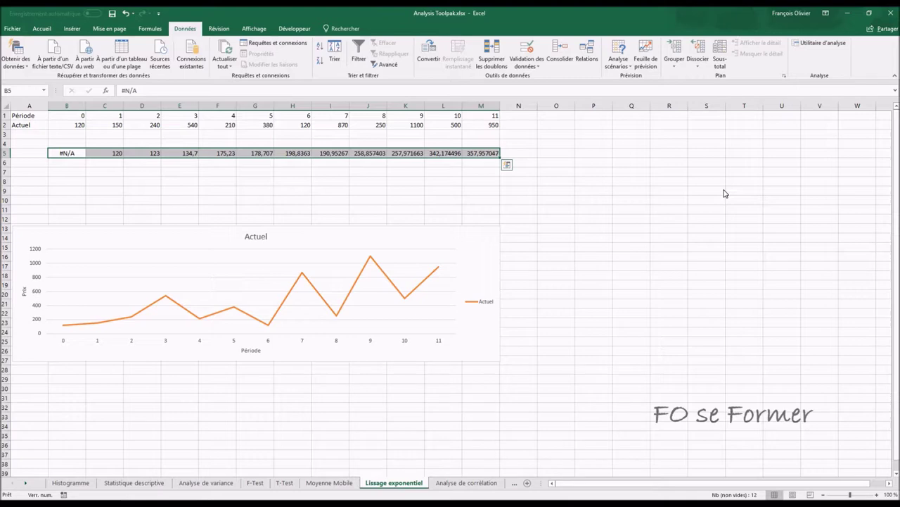
- Add a new series named 0,9 to the chart's data source
{"action": "left_click", "coordinate": [372, 227]}
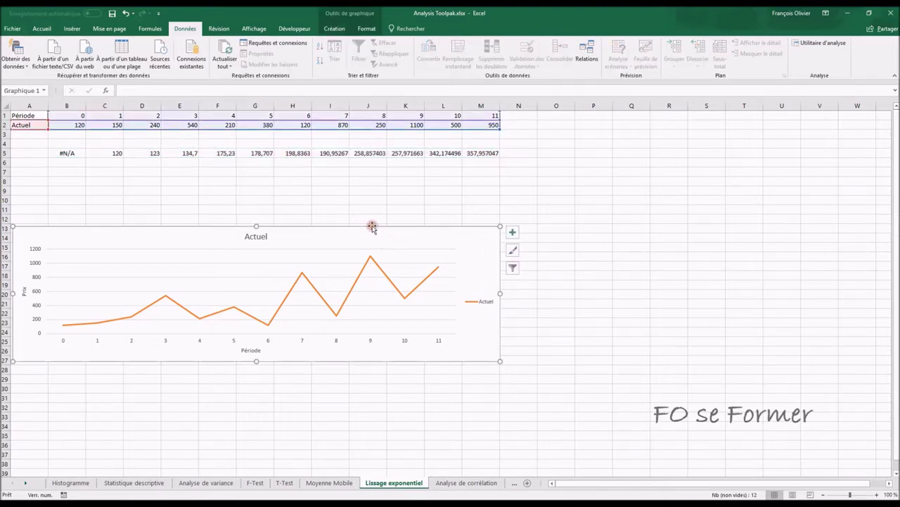
{"action": "left_click", "coordinate": [334, 28]}
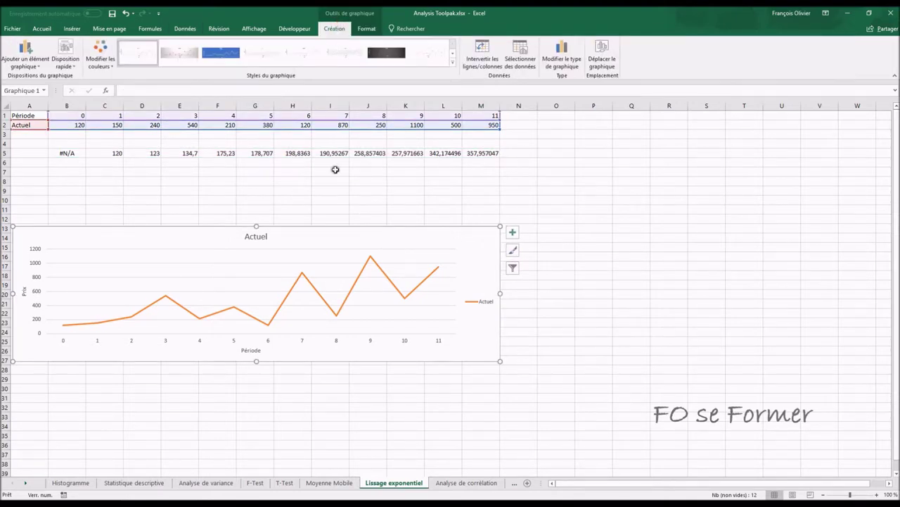
{"action": "left_click", "coordinate": [514, 62]}
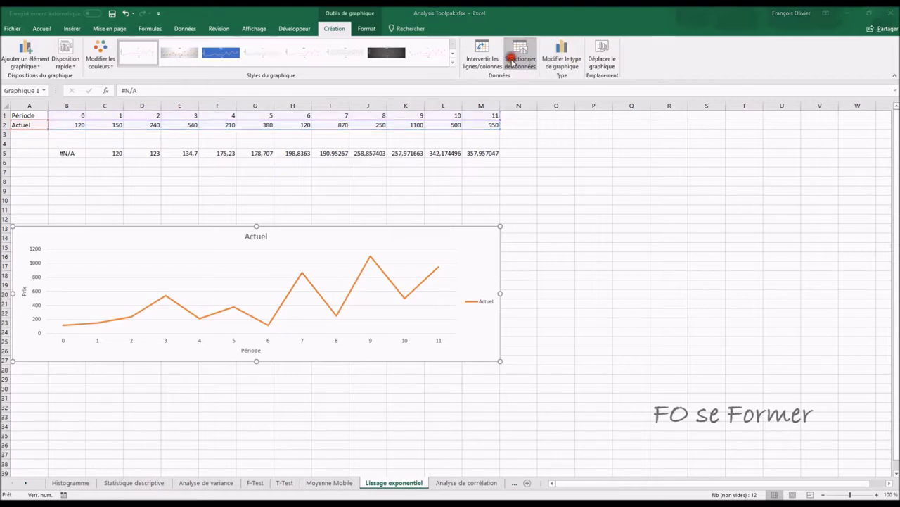
{"action": "left_click", "coordinate": [518, 240]}
{"action": "type", "text": "0,9"}
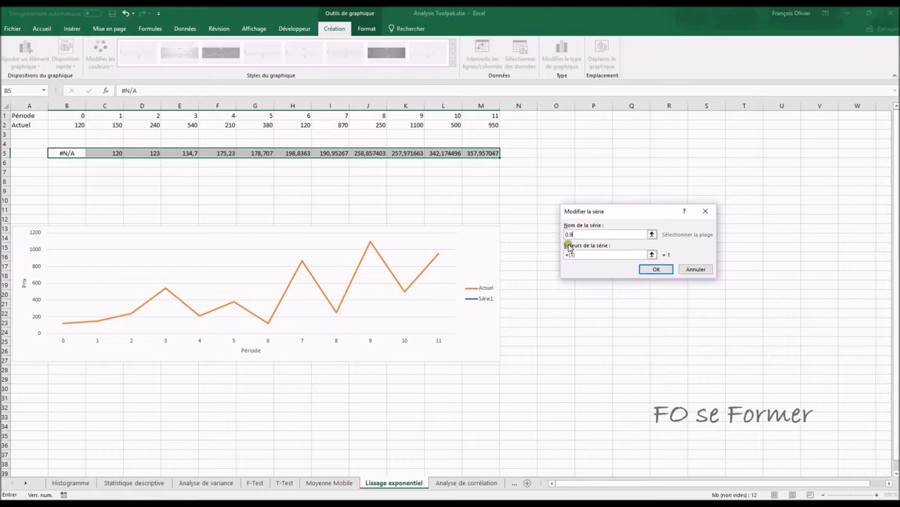
{"action": "left_click", "coordinate": [581, 254]}
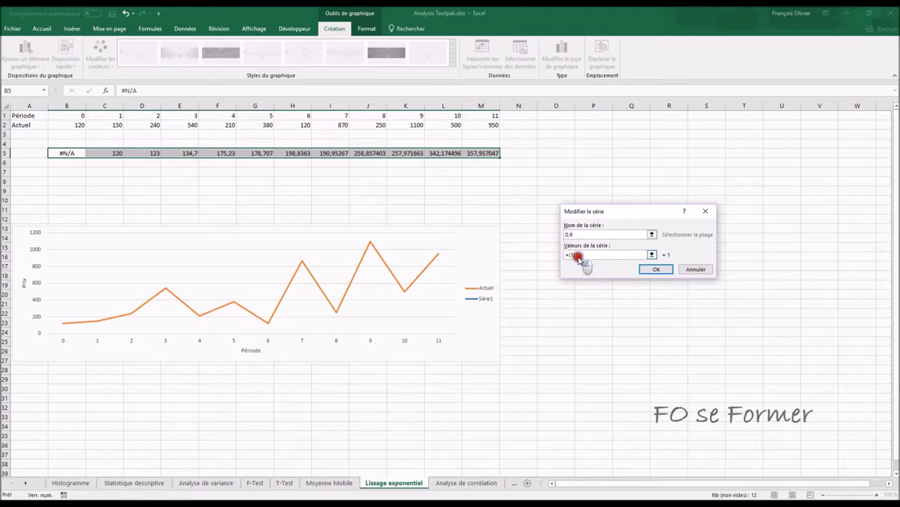
{"action": "left_click", "coordinate": [550, 256]}
{"action": "type", "text": "+'Lissage exponentiel'!$O$1"}
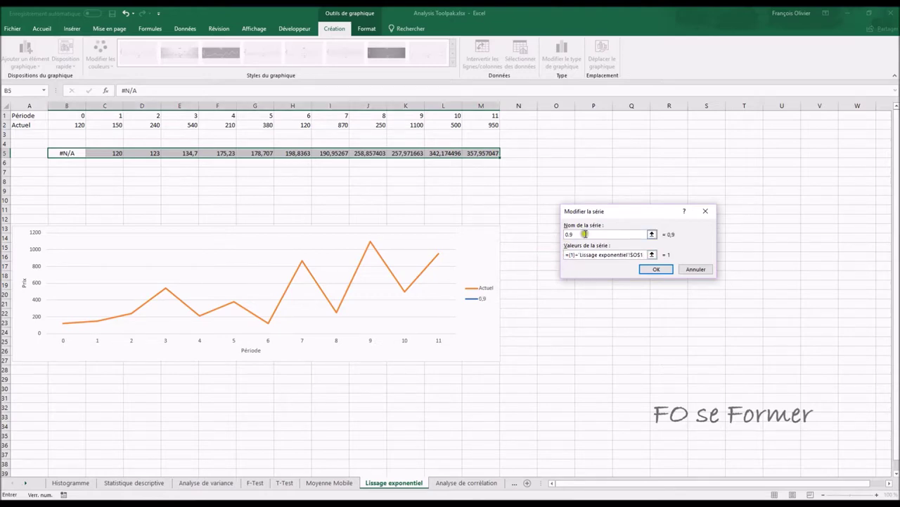
- Set the 0,9 series values to the smoothed row B5:M5 and apply
{"action": "left_click", "coordinate": [651, 253]}
{"action": "key", "text": "BackSpace"}
{"action": "key", "text": "BackSpace"}
{"action": "key", "text": "BackSpace"}
{"action": "key", "text": "BackSpace"}
{"action": "key", "text": "BackSpace"}
{"action": "key", "text": "BackSpace"}
{"action": "left_click_drag", "start_coordinate": [62, 152], "coordinate": [352, 153]}
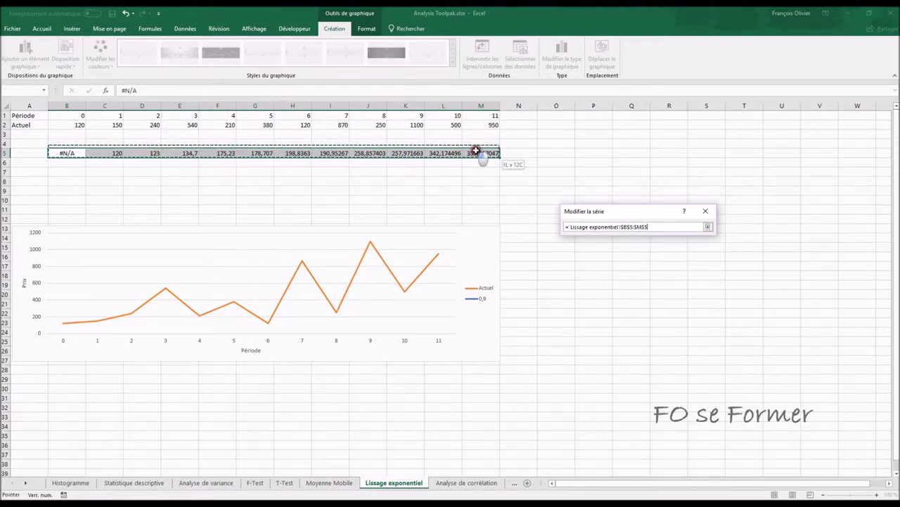
{"action": "left_click_drag", "start_coordinate": [352, 153], "coordinate": [487, 154]}
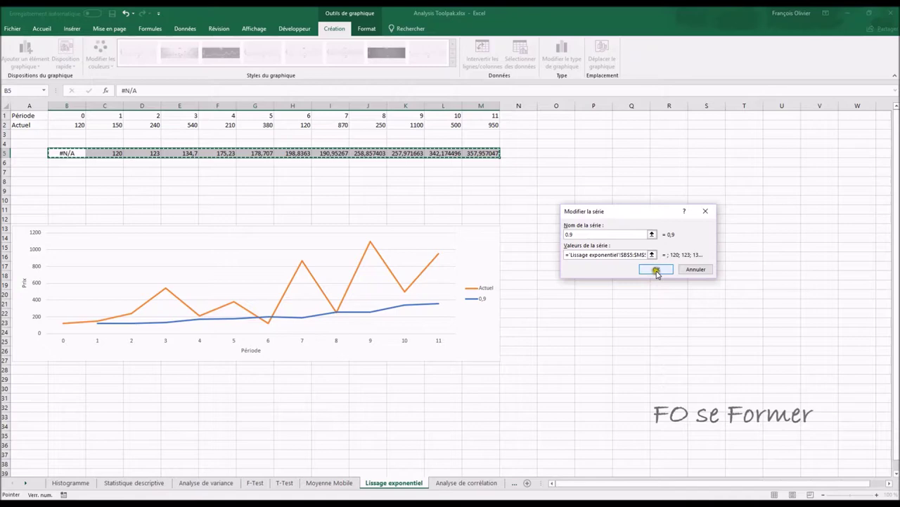
{"action": "left_click", "coordinate": [654, 272]}
{"action": "left_click", "coordinate": [721, 310]}
{"action": "left_click", "coordinate": [721, 309]}
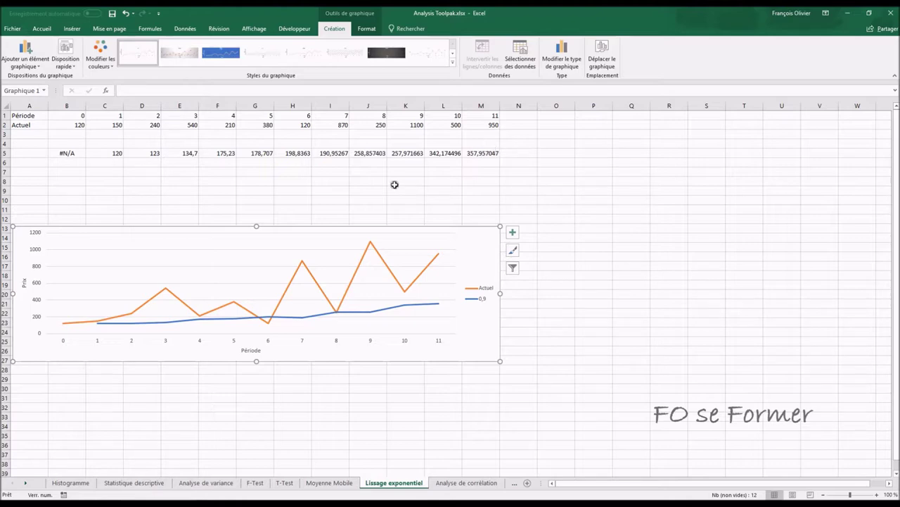
{"action": "left_click", "coordinate": [212, 180]}
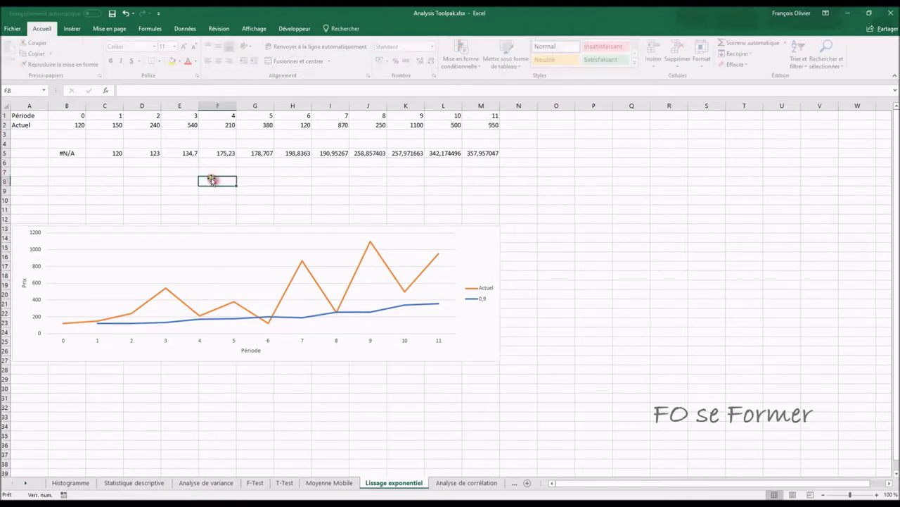
- Label A5 as 0,9 and A4 as 0,8
{"action": "left_click", "coordinate": [30, 152]}
{"action": "type", "text": "0,9"}
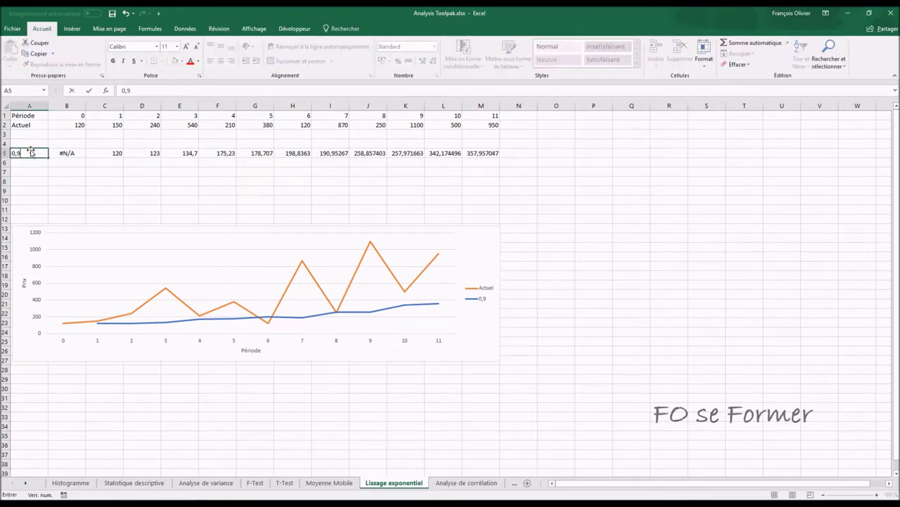
{"action": "key", "text": "Return"}
{"action": "left_click", "coordinate": [36, 141]}
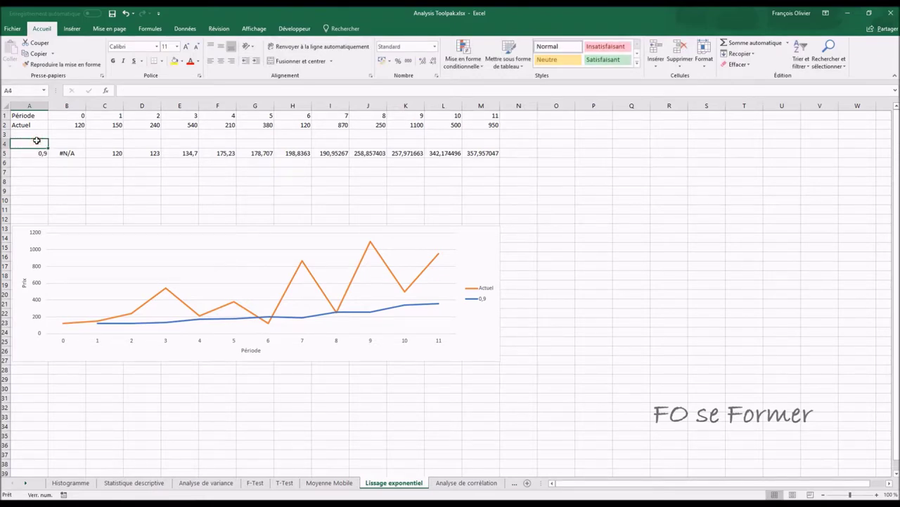
{"action": "type", "text": "0,8"}
{"action": "key", "text": "Return"}
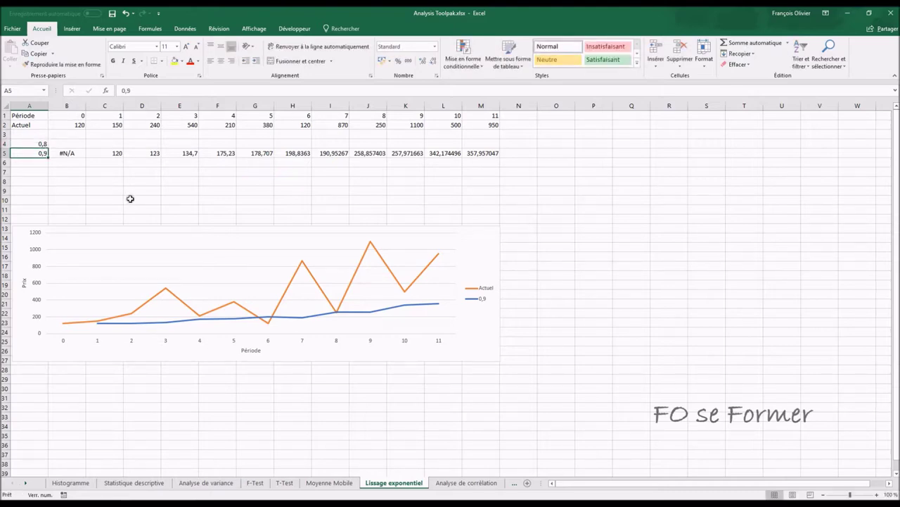
{"action": "left_click", "coordinate": [70, 143]}
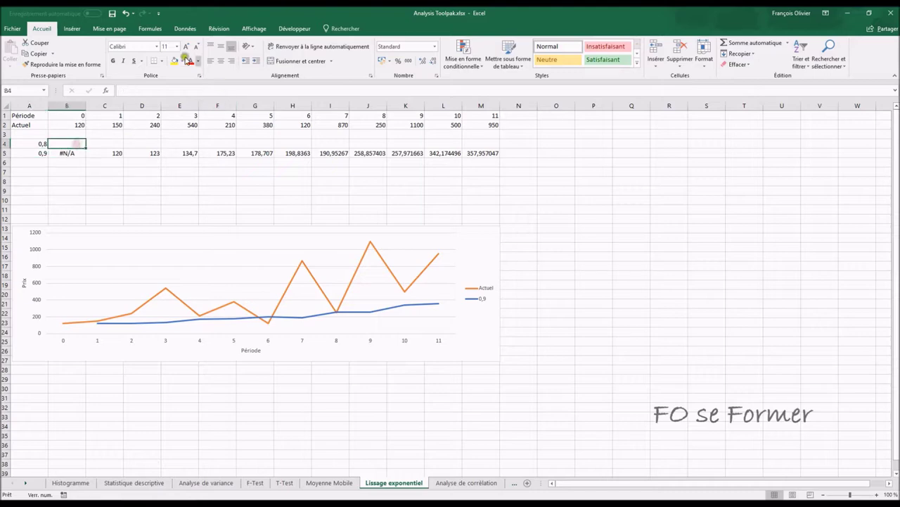
{"action": "left_click", "coordinate": [187, 29]}
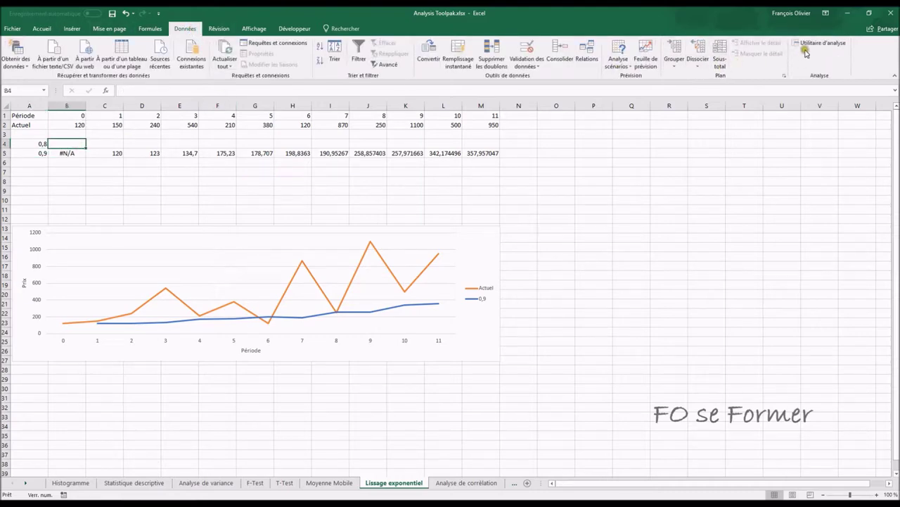
- Run Lissage exponentiel with factor 0,8, outputting to $B$4
{"action": "left_click", "coordinate": [820, 43]}
{"action": "left_click", "coordinate": [738, 201]}
{"action": "left_click", "coordinate": [645, 206]}
{"action": "type", "text": "0,8"}
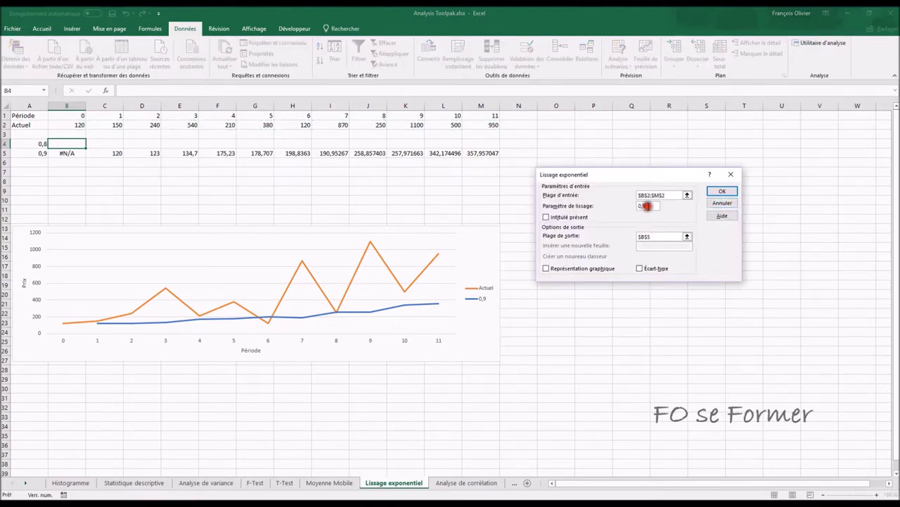
{"action": "left_click", "coordinate": [665, 238]}
{"action": "key", "text": "BackSpace"}
{"action": "type", "text": "4"}
{"action": "left_click", "coordinate": [721, 193]}
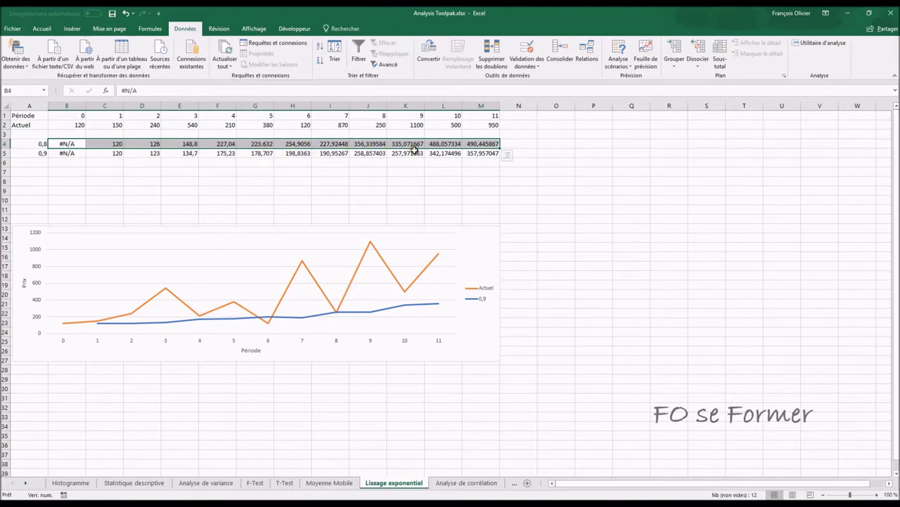
{"action": "left_click", "coordinate": [268, 229]}
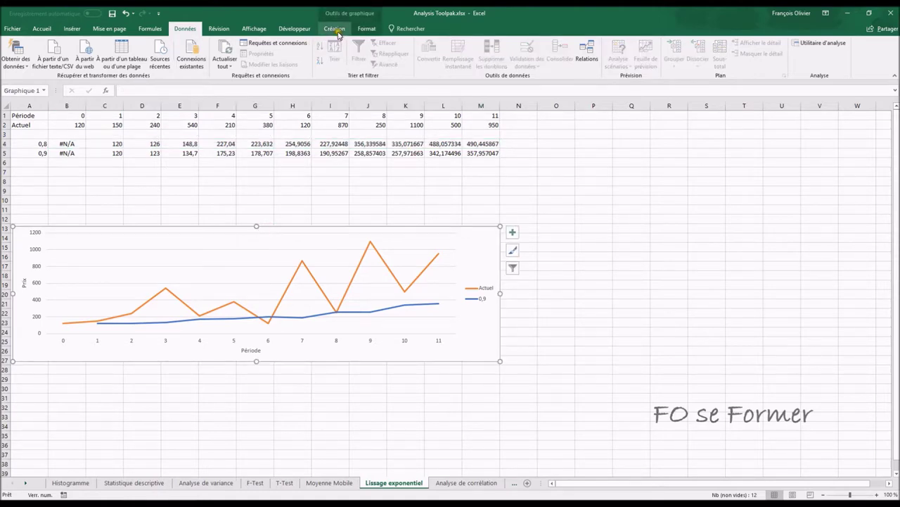
- Add a chart series named 0,8 with values B4:M4
{"action": "left_click", "coordinate": [337, 32]}
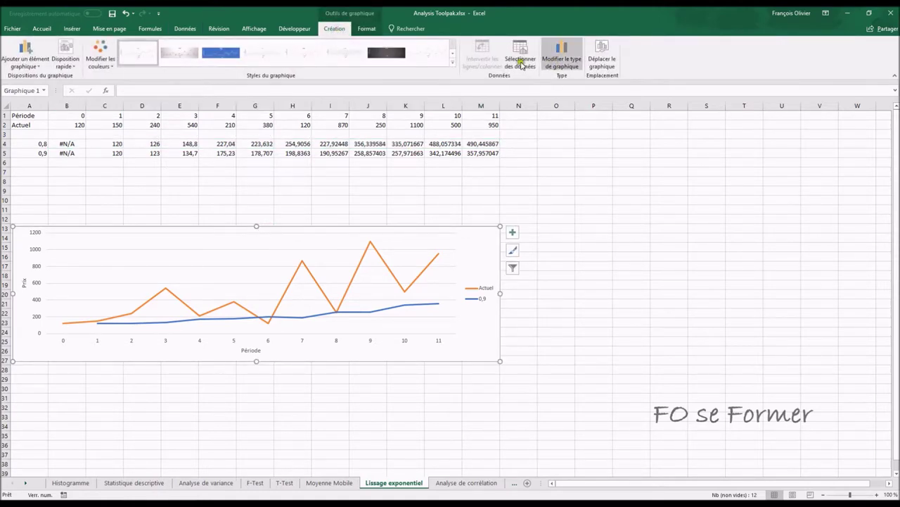
{"action": "left_click", "coordinate": [521, 62]}
{"action": "left_click", "coordinate": [522, 239]}
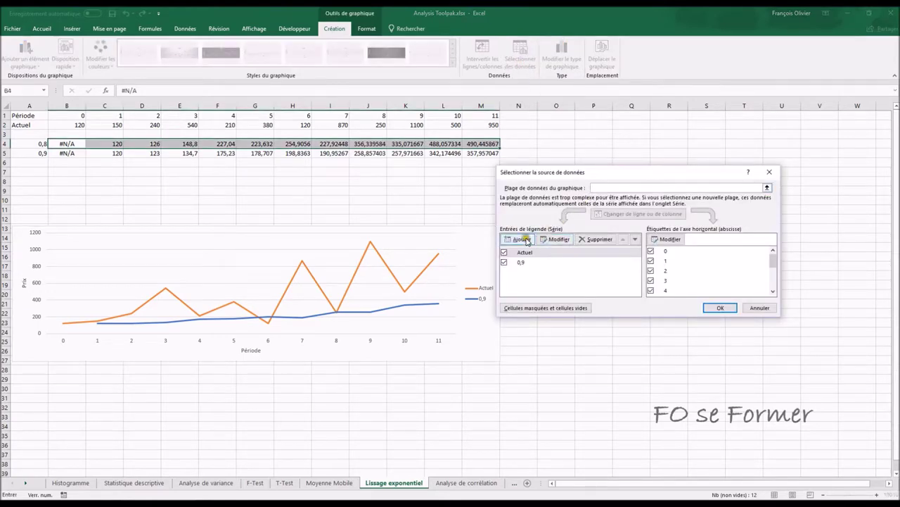
{"action": "type", "text": "0"}
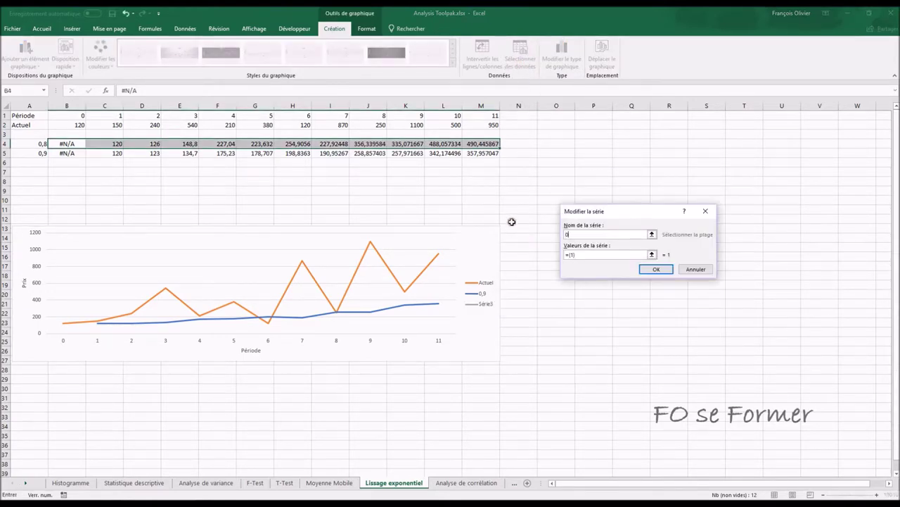
{"action": "left_click", "coordinate": [571, 256]}
{"action": "key", "text": "Delete"}
{"action": "key", "text": "Delete"}
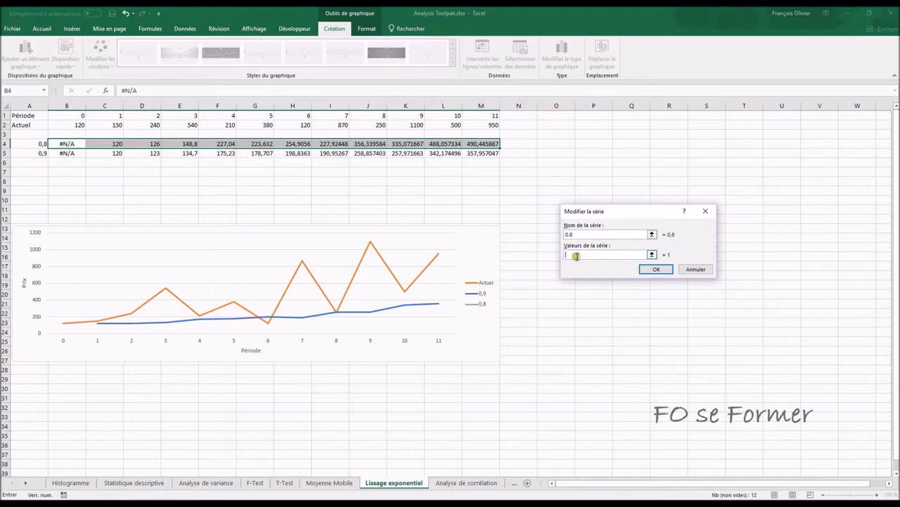
{"action": "left_click_drag", "start_coordinate": [84, 145], "coordinate": [483, 143]}
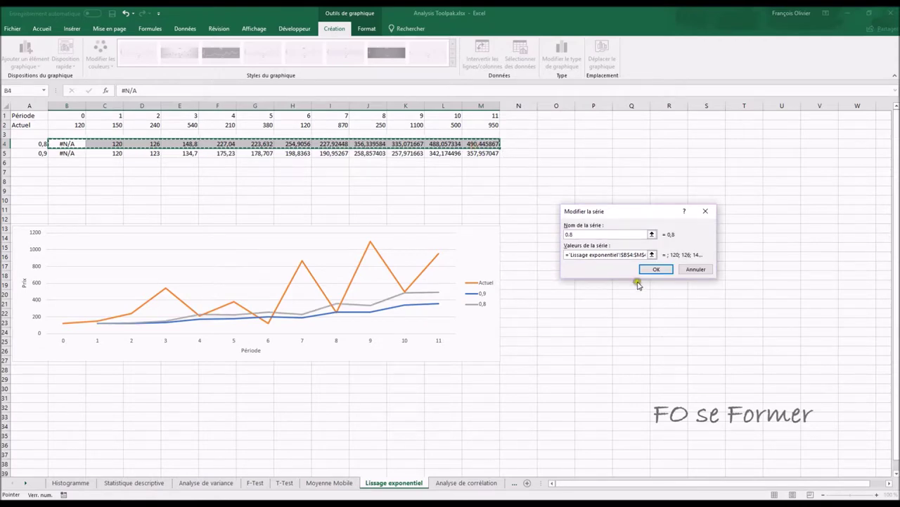
{"action": "left_click", "coordinate": [660, 272]}
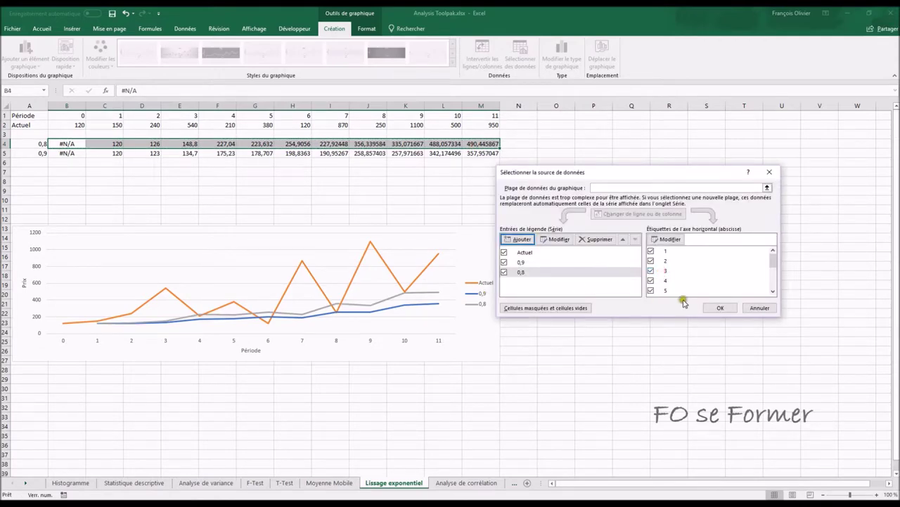
{"action": "left_click", "coordinate": [710, 308]}
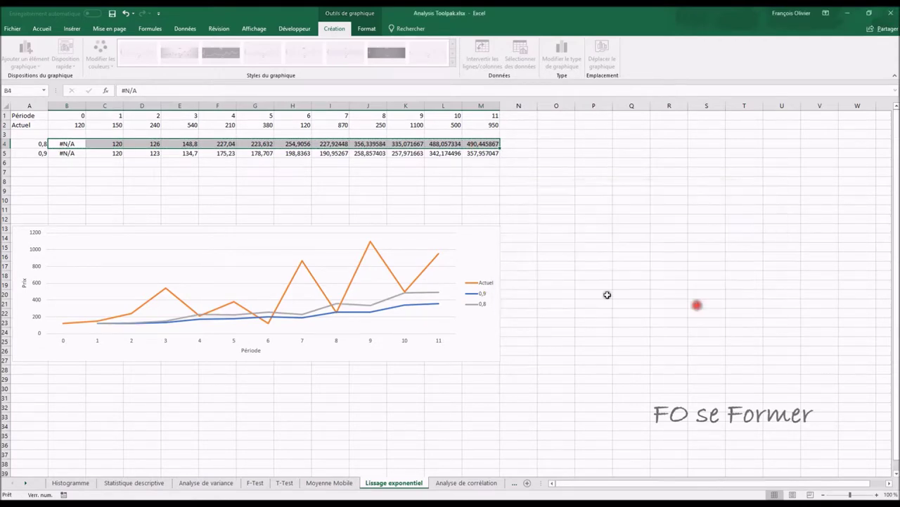
- Colour the 0,8 line red
{"action": "left_click", "coordinate": [405, 291]}
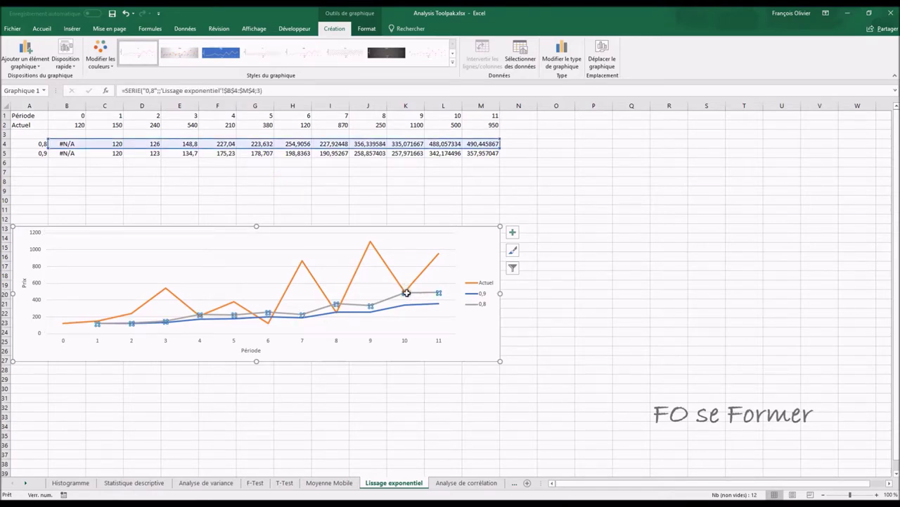
{"action": "right_click", "coordinate": [406, 292]}
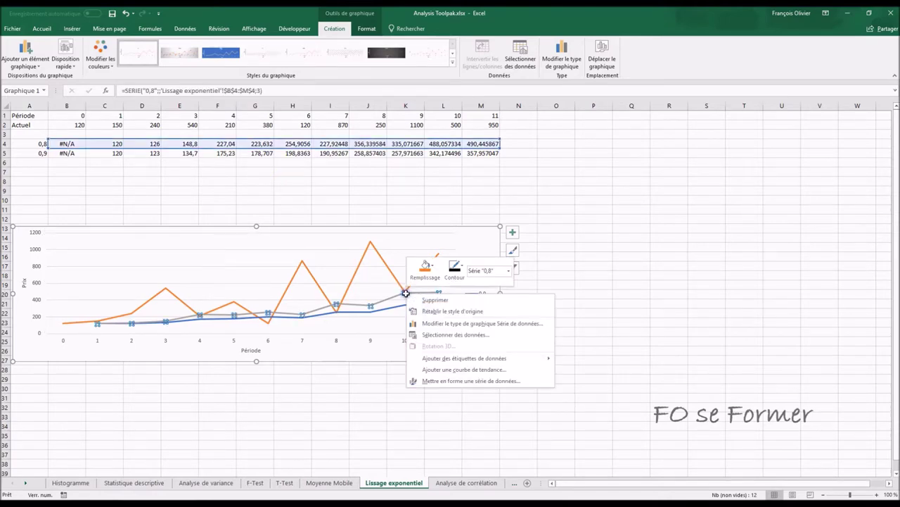
{"action": "left_click", "coordinate": [454, 267]}
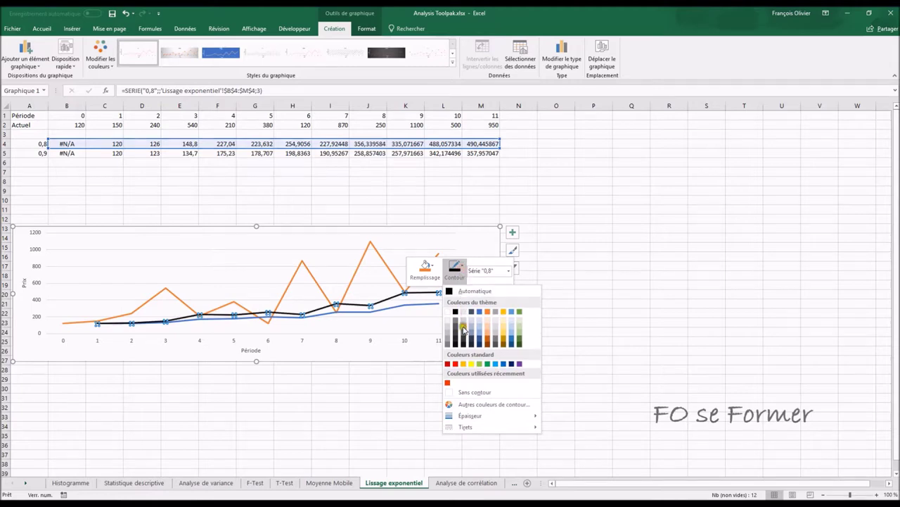
{"action": "left_click", "coordinate": [456, 364]}
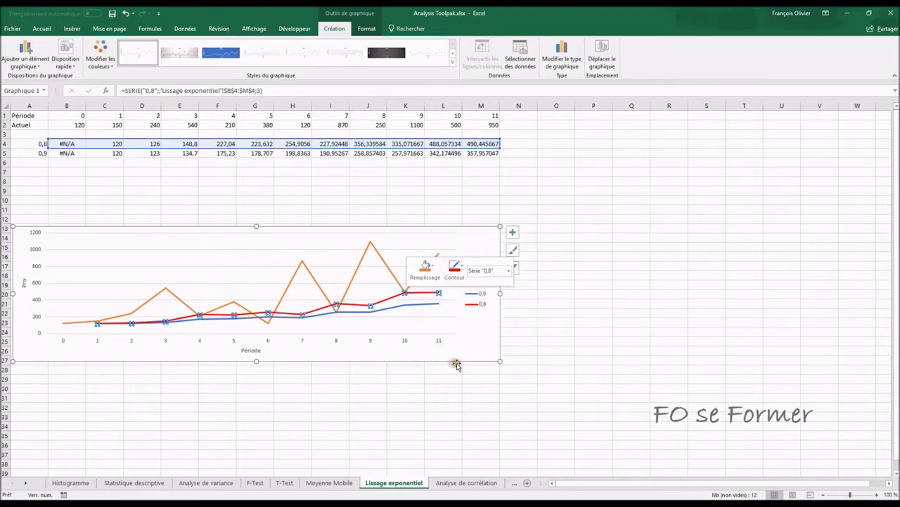
{"action": "left_click", "coordinate": [548, 332]}
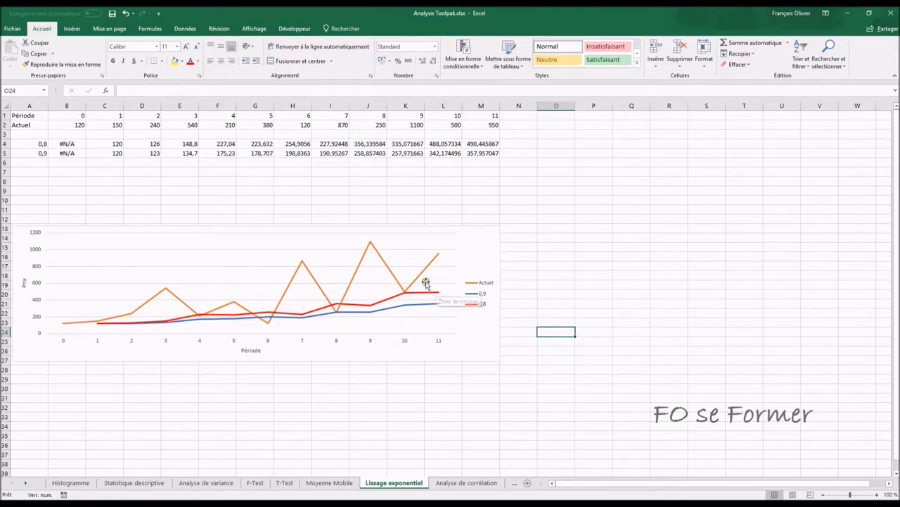
- Enter the row label 0,3 in cell A3 and select B3 for the output
{"action": "left_click", "coordinate": [40, 134]}
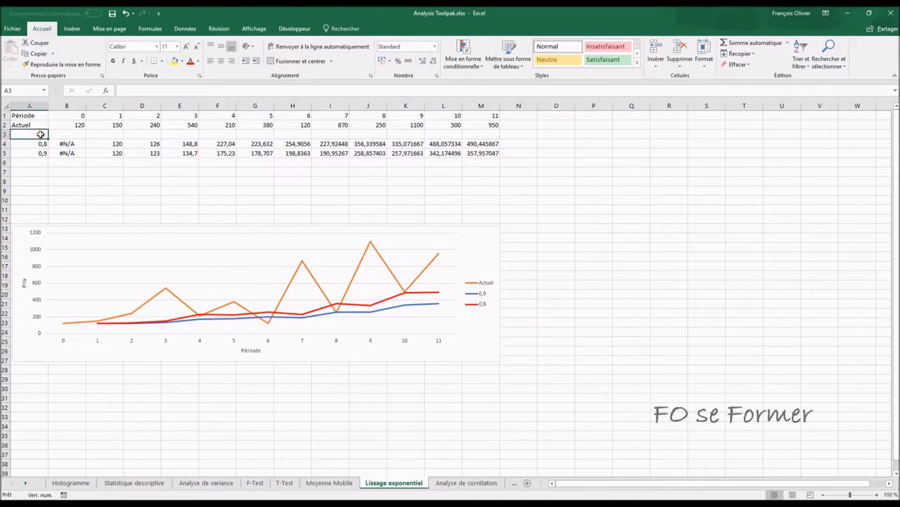
{"action": "type", "text": "0,3"}
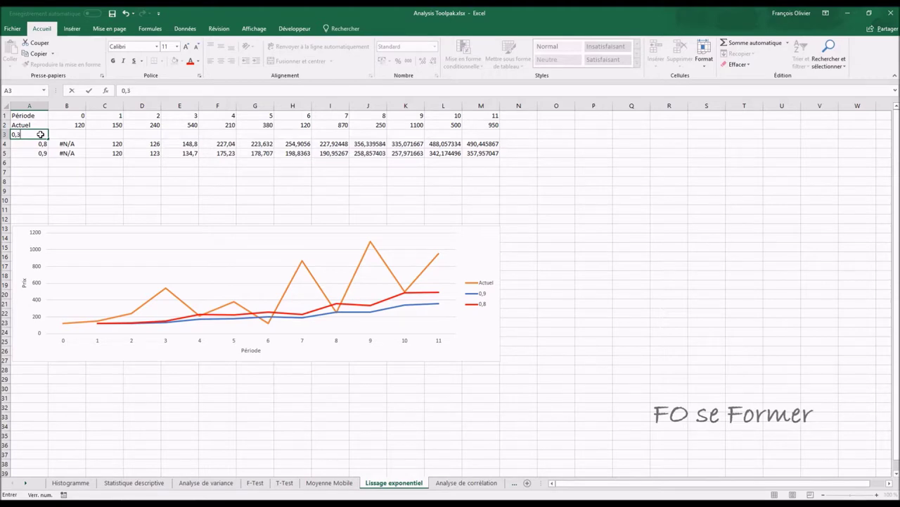
{"action": "key", "text": "Return"}
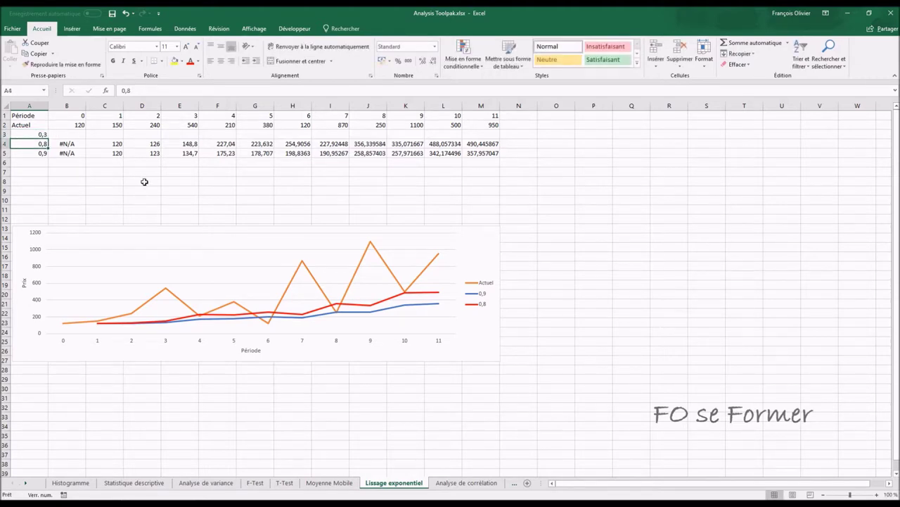
{"action": "left_click", "coordinate": [82, 133]}
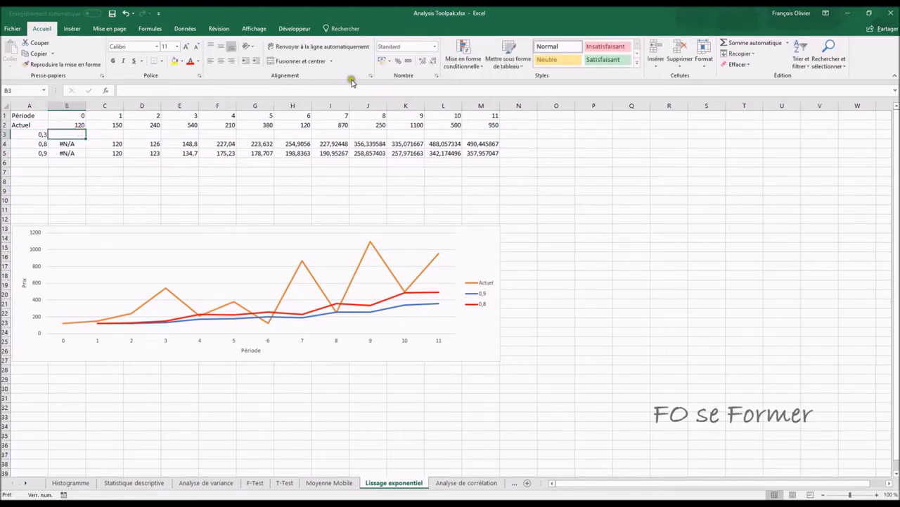
- Run Exponential Smoothing on $B$2:$M$2 with damping factor 0,3, outputting to $B$3
{"action": "left_click", "coordinate": [185, 28]}
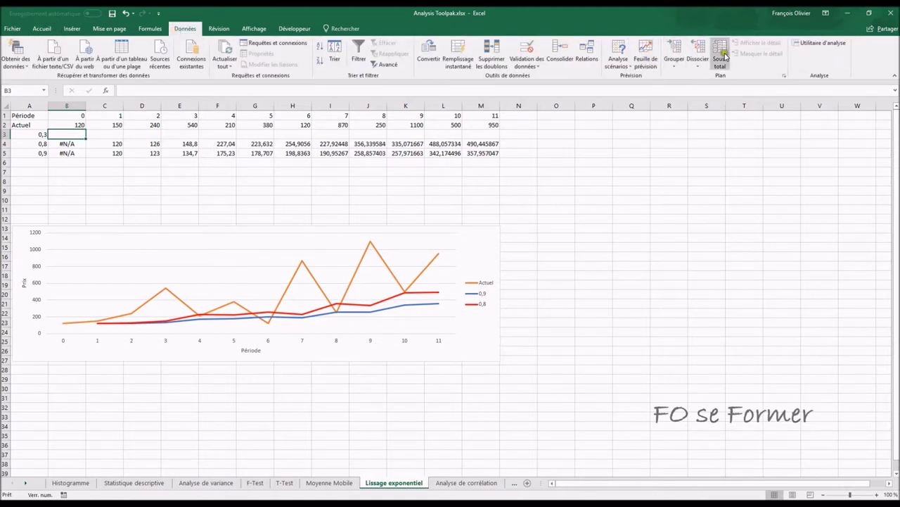
{"action": "left_click", "coordinate": [824, 43]}
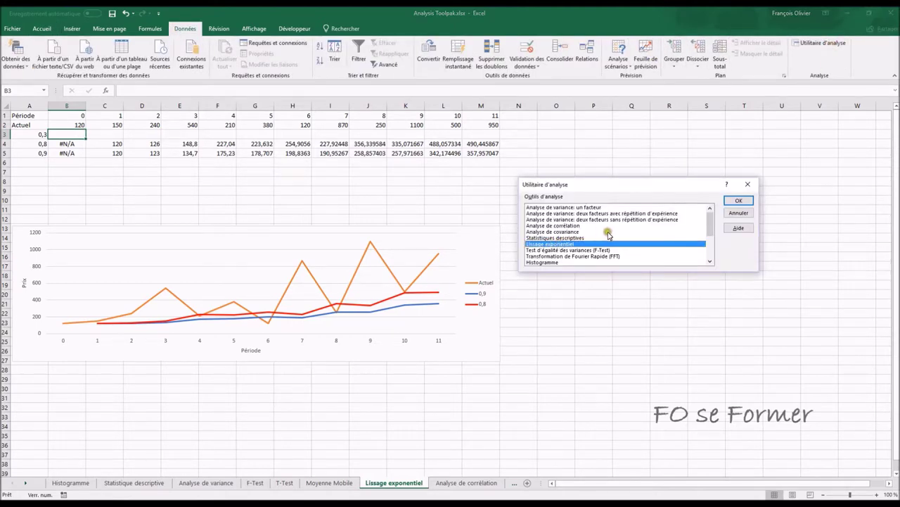
{"action": "left_click", "coordinate": [737, 200]}
{"action": "left_click", "coordinate": [654, 206]}
{"action": "key", "text": "BackSpace"}
{"action": "type", "text": "0,3"}
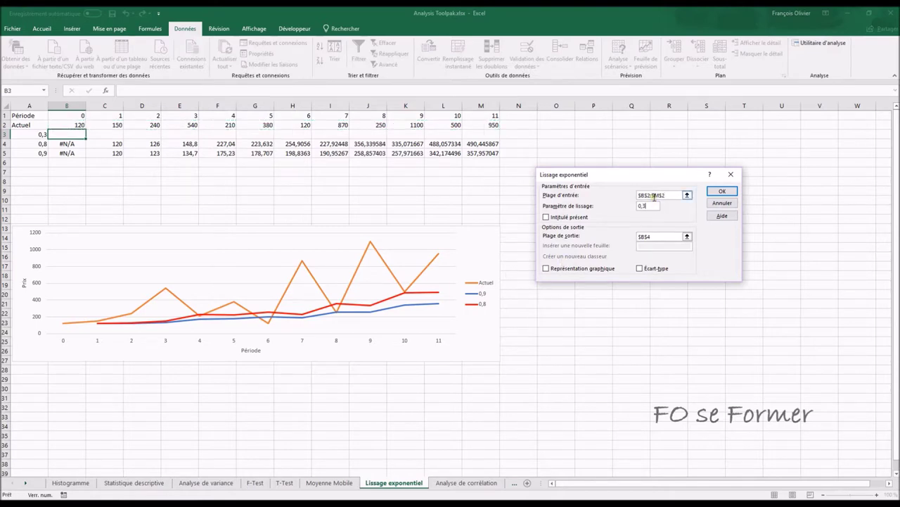
{"action": "left_click", "coordinate": [668, 236]}
{"action": "key", "text": "BackSpace"}
{"action": "type", "text": "3"}
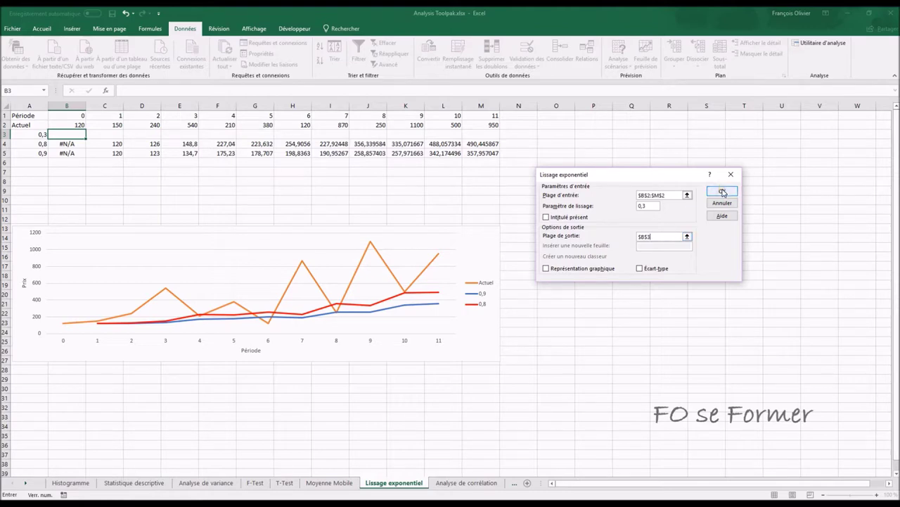
{"action": "left_click", "coordinate": [723, 191]}
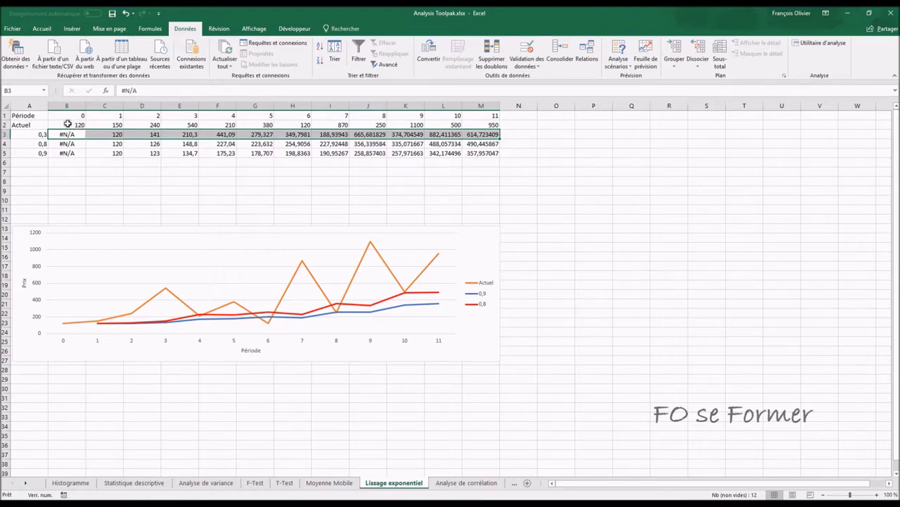
- Add a chart series named 0,3 using the smoothed values in B3:M3
{"action": "left_click", "coordinate": [73, 123]}
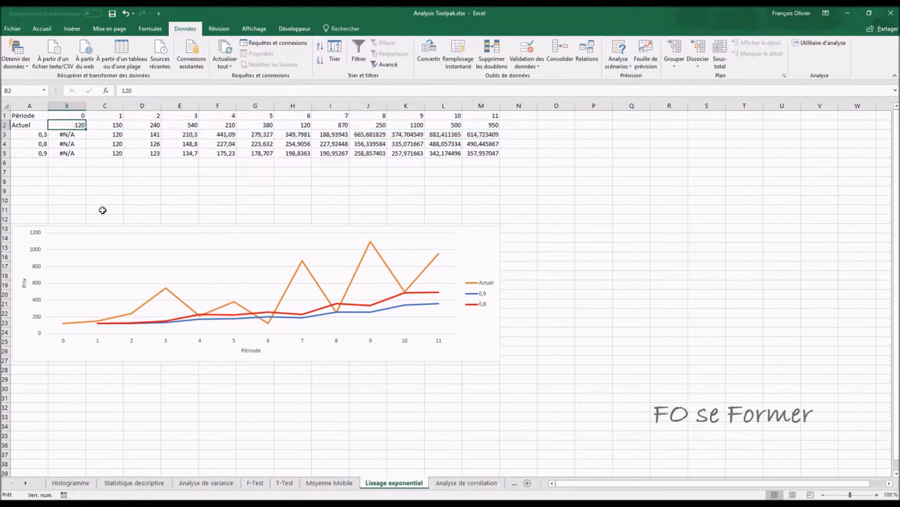
{"action": "left_click", "coordinate": [141, 133]}
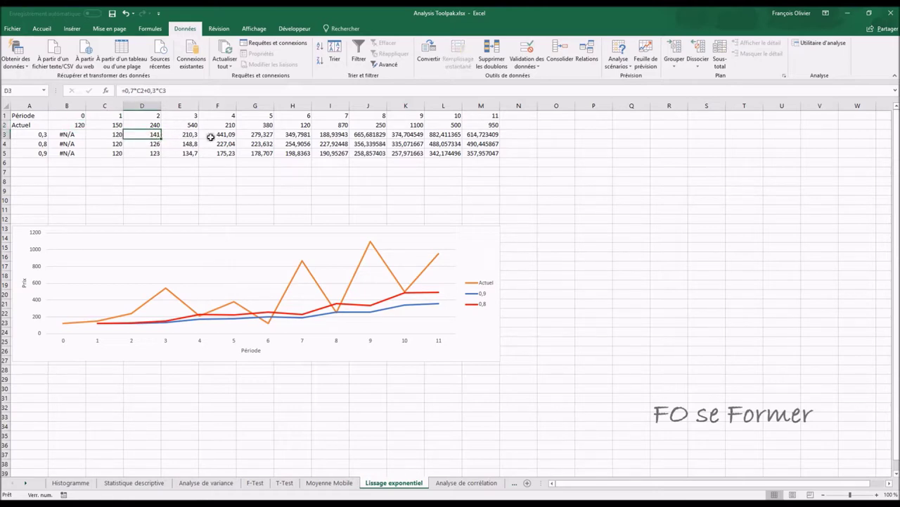
{"action": "left_click", "coordinate": [404, 225]}
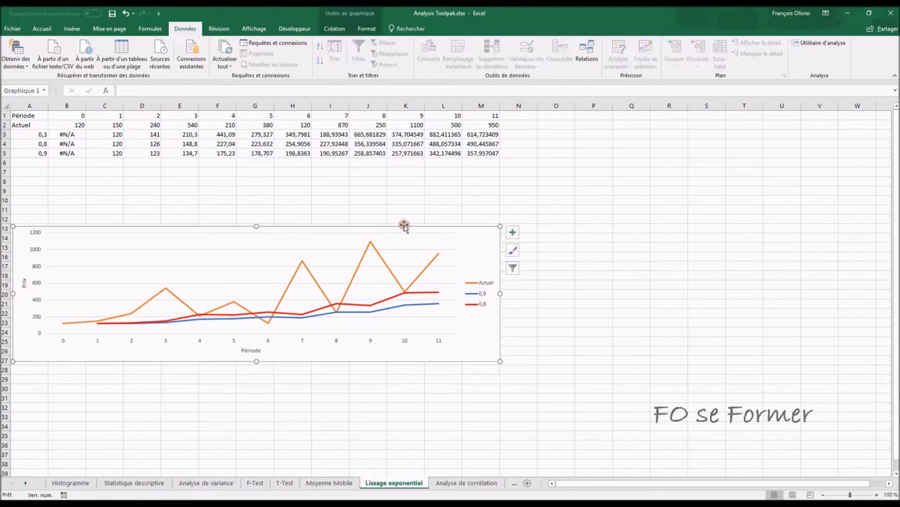
{"action": "left_click", "coordinate": [336, 29]}
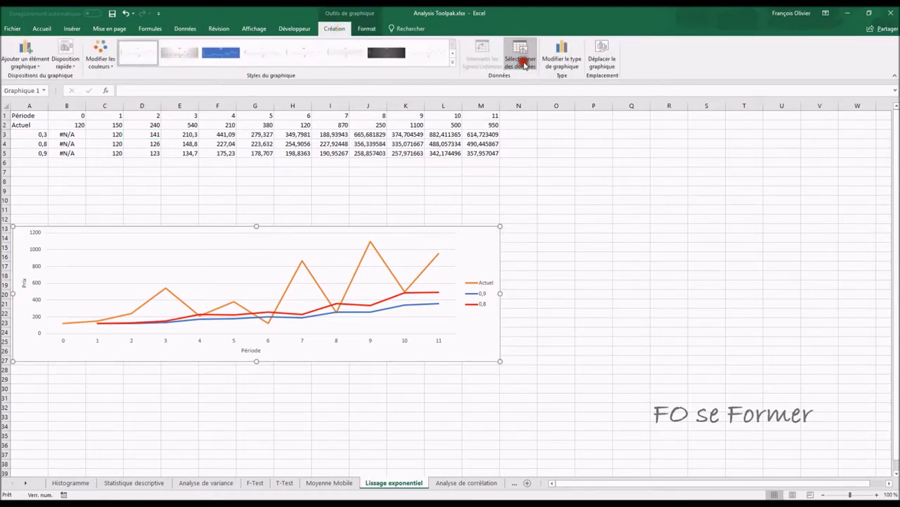
{"action": "left_click", "coordinate": [520, 57]}
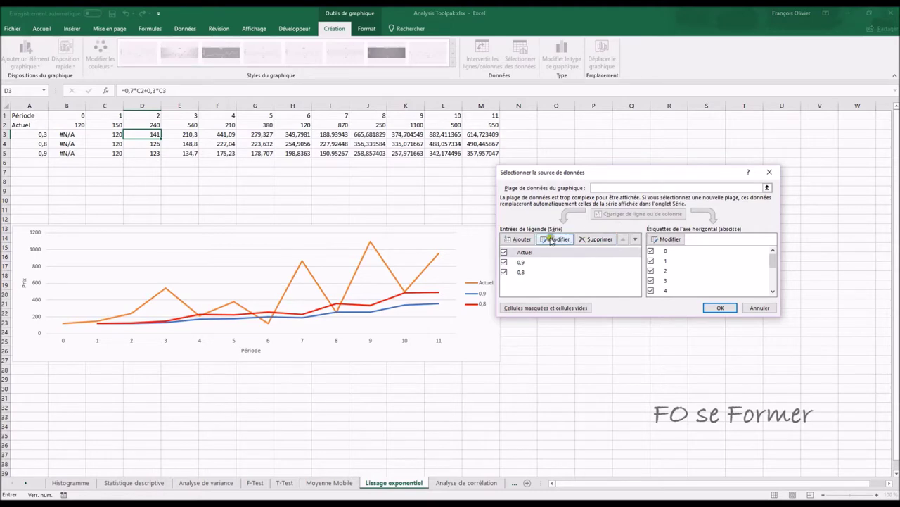
{"action": "left_click", "coordinate": [520, 240]}
{"action": "type", "text": "0,3"}
{"action": "left_click", "coordinate": [588, 254]}
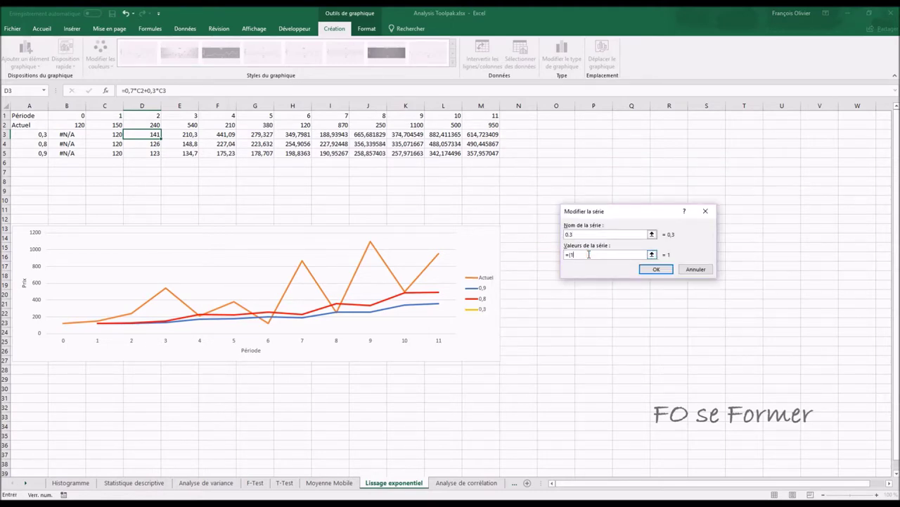
{"action": "mouse_move", "coordinate": [84, 134]}
{"action": "left_mouse_down"}
{"action": "mouse_move", "coordinate": [141, 127]}
{"action": "mouse_move", "coordinate": [472, 133]}
{"action": "left_mouse_up"}
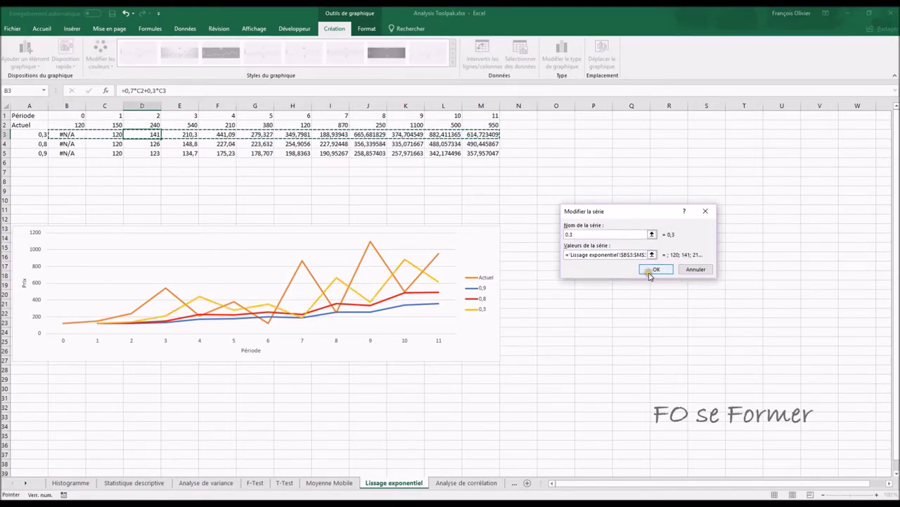
{"action": "left_click", "coordinate": [652, 271]}
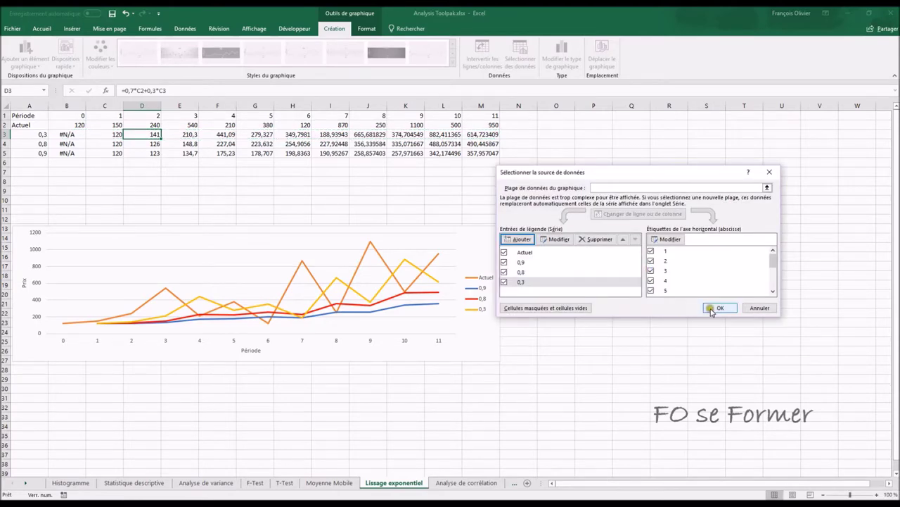
{"action": "left_click", "coordinate": [717, 308]}
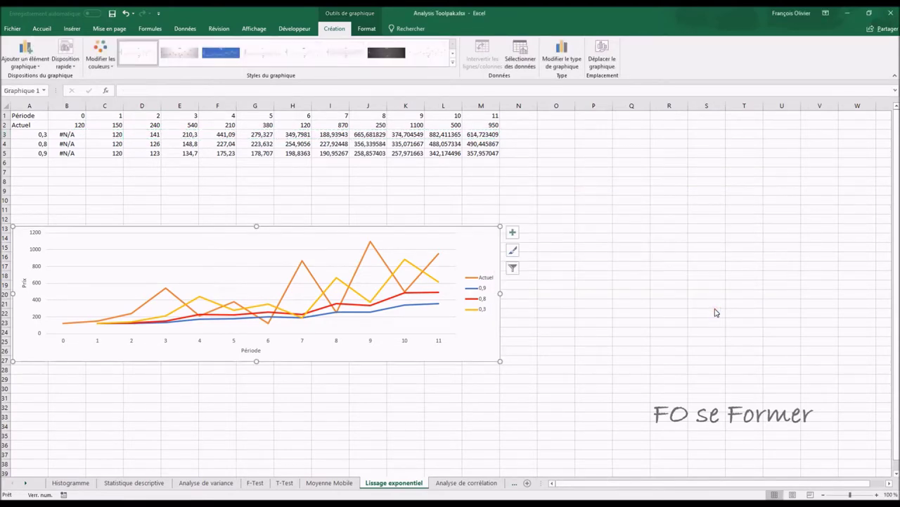
- Change the 0,3 series line outline colour from yellow to black
{"action": "left_click", "coordinate": [415, 268]}
{"action": "right_click", "coordinate": [416, 270]}
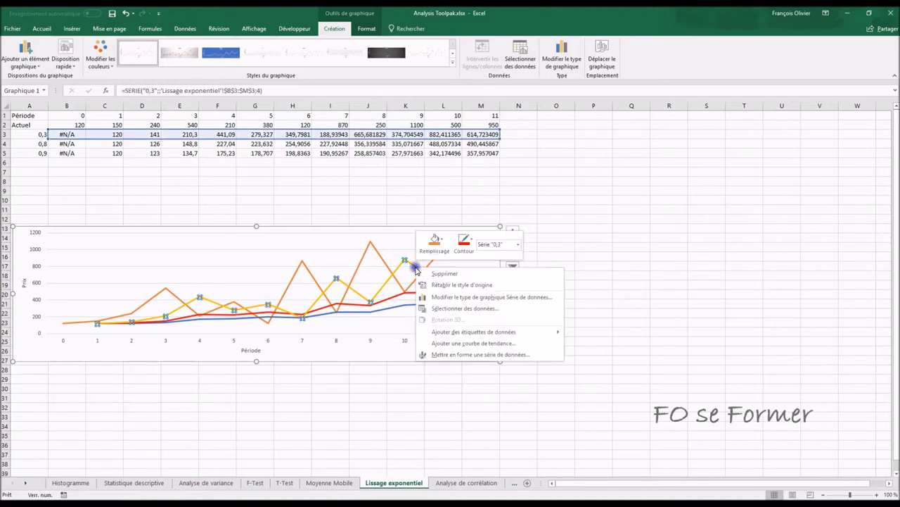
{"action": "left_click", "coordinate": [477, 242]}
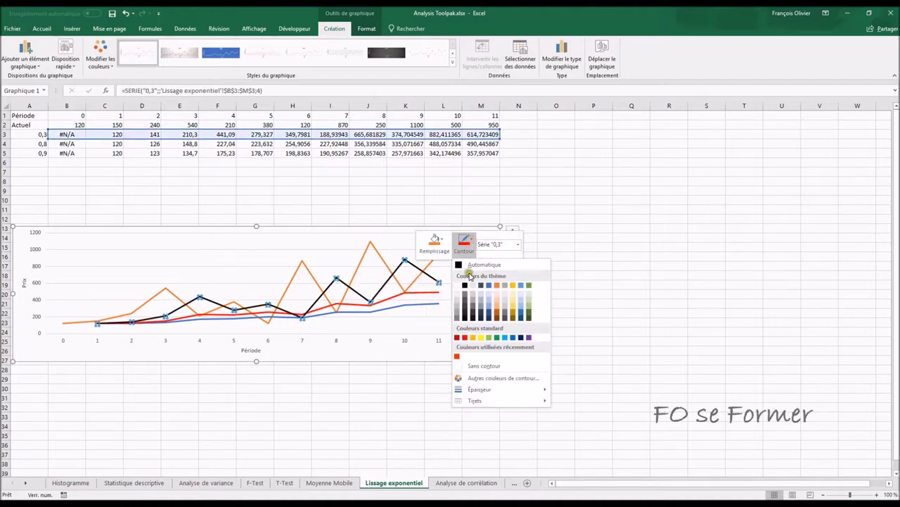
{"action": "left_click", "coordinate": [469, 269]}
{"action": "left_click", "coordinate": [581, 313]}
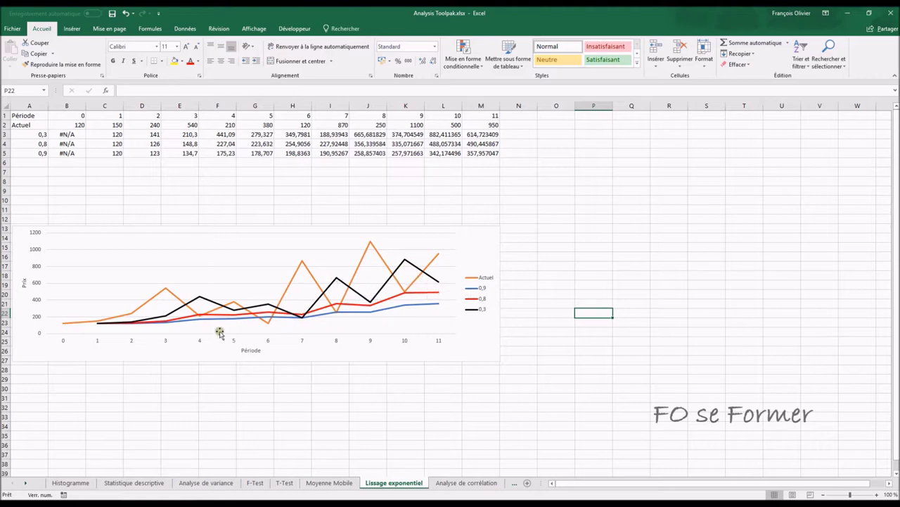
{"action": "mouse_move", "coordinate": [299, 320]}
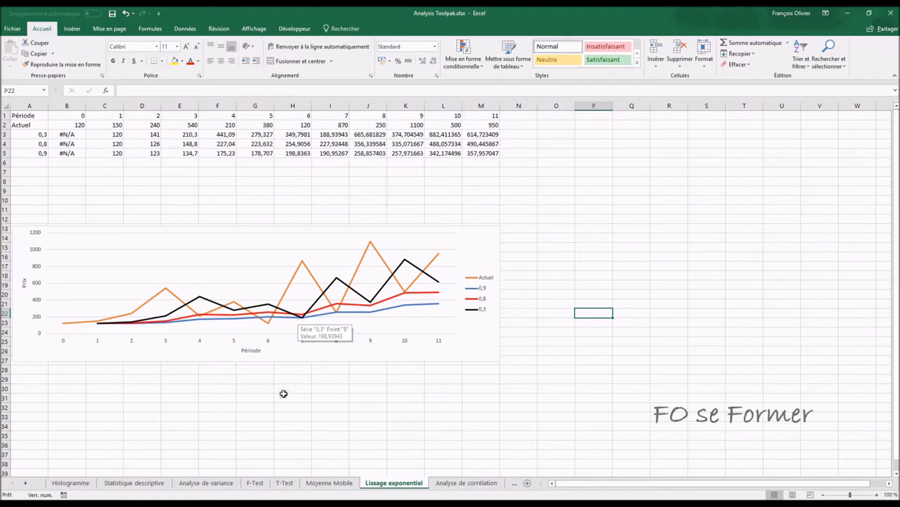
- Switch to the 'Analyse de corrélation' sheet
{"action": "left_click", "coordinate": [451, 482]}
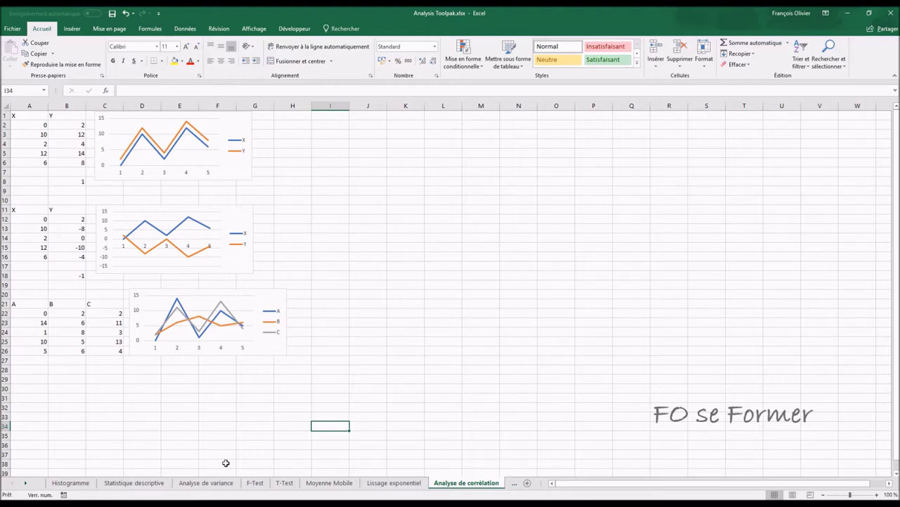
{"action": "left_click", "coordinate": [72, 181]}
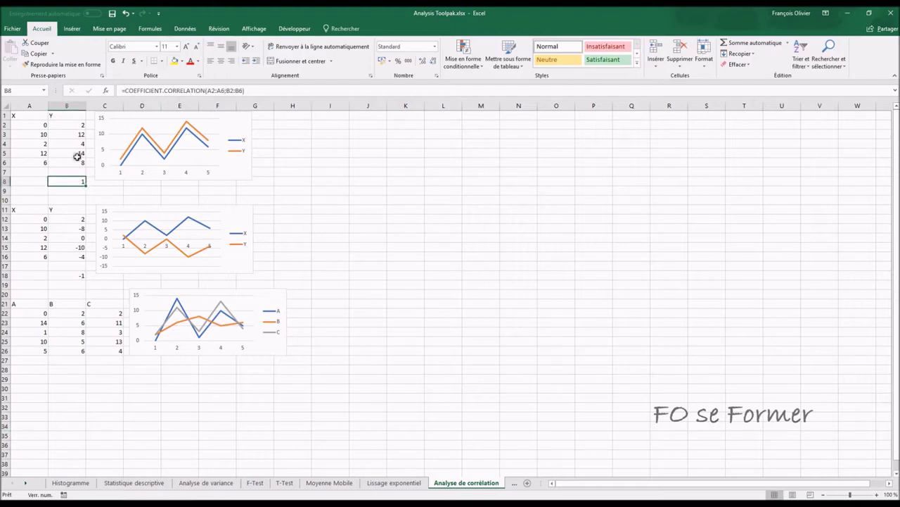
{"action": "left_click", "coordinate": [105, 90]}
{"action": "left_click_drag", "start_coordinate": [563, 167], "coordinate": [349, 169]}
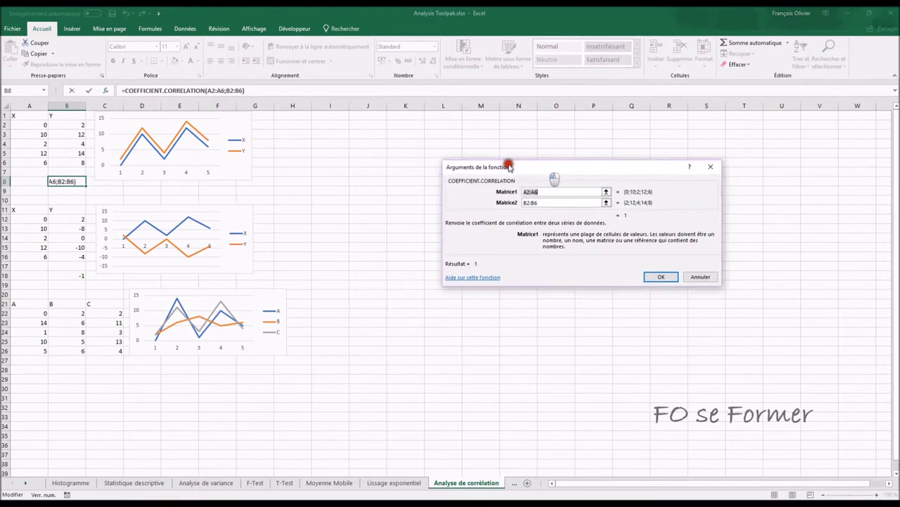
{"action": "left_click", "coordinate": [394, 194]}
{"action": "left_click", "coordinate": [389, 207]}
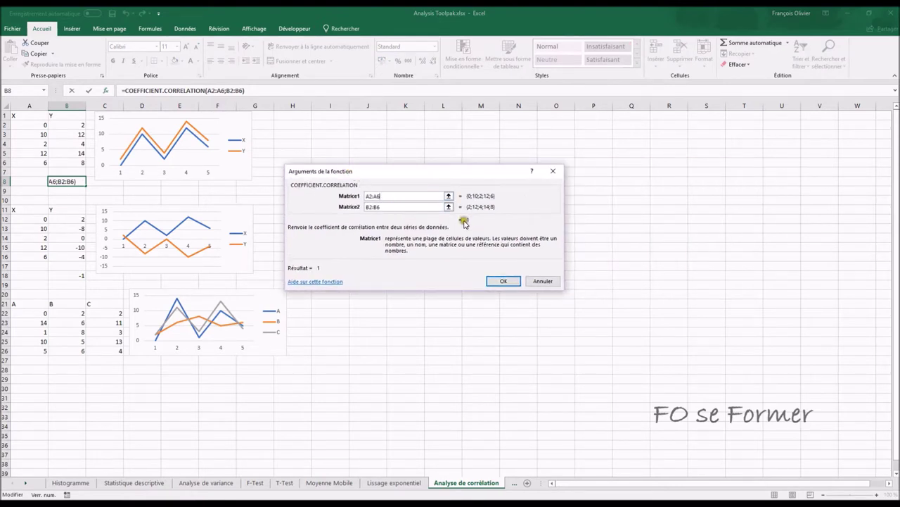
{"action": "left_click", "coordinate": [503, 281]}
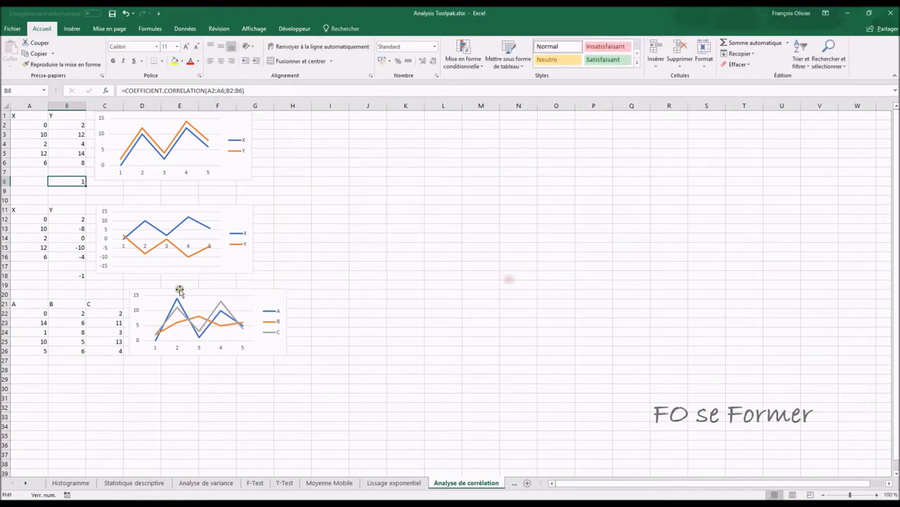
{"action": "left_click", "coordinate": [76, 274]}
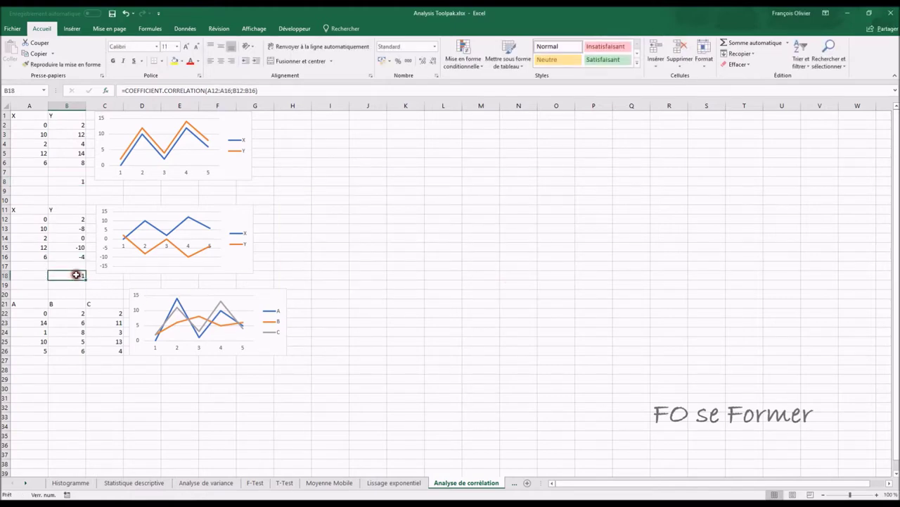
{"action": "left_click", "coordinate": [363, 208]}
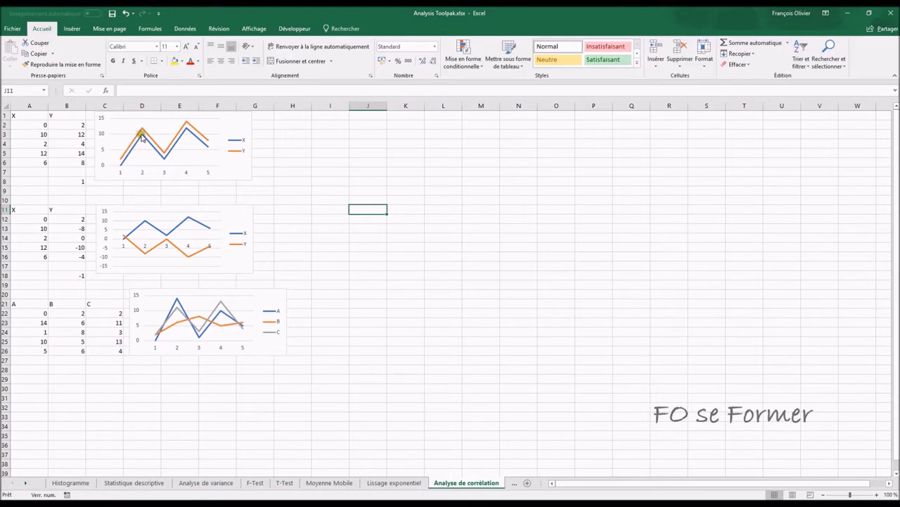
{"action": "mouse_move", "coordinate": [141, 136]}
{"action": "left_click", "coordinate": [81, 276]}
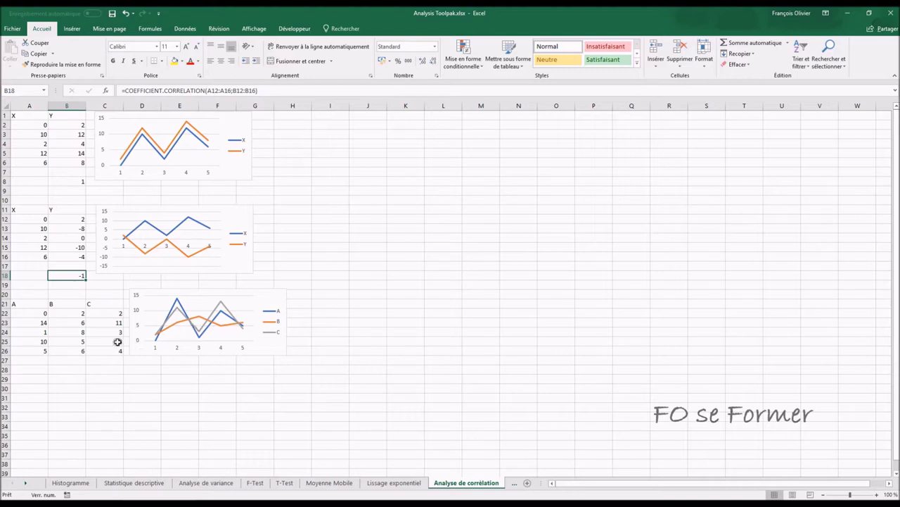
{"action": "left_click", "coordinate": [64, 320]}
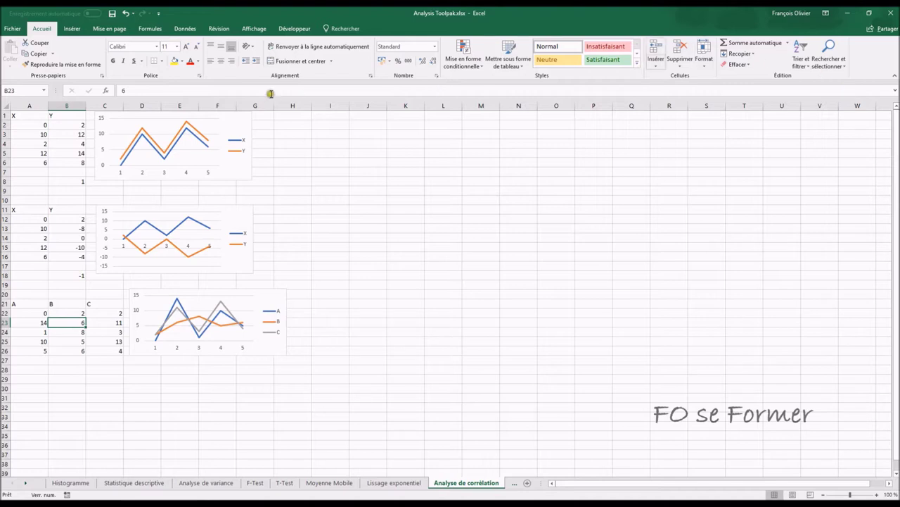
- Run a Correlation analysis on A21:C26 with first-row labels, outputting at A28
{"action": "left_click", "coordinate": [186, 28]}
{"action": "left_click", "coordinate": [819, 44]}
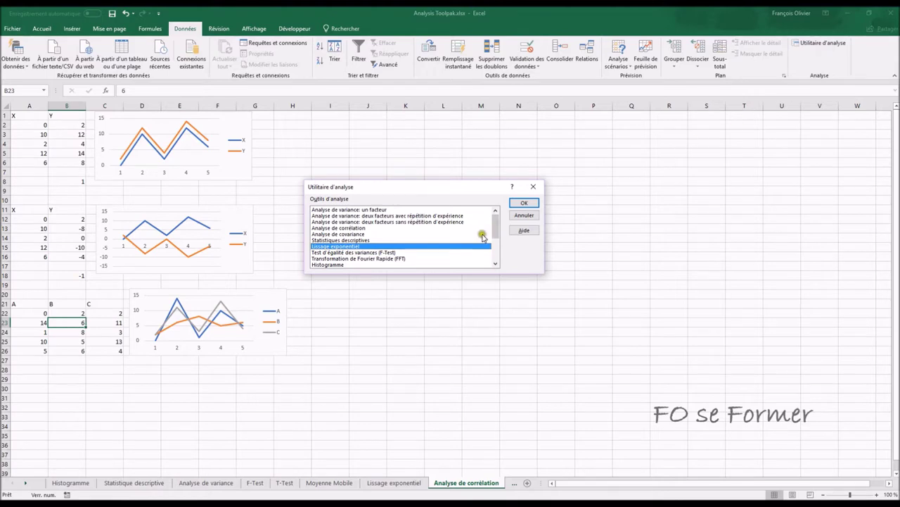
{"action": "left_click", "coordinate": [356, 227]}
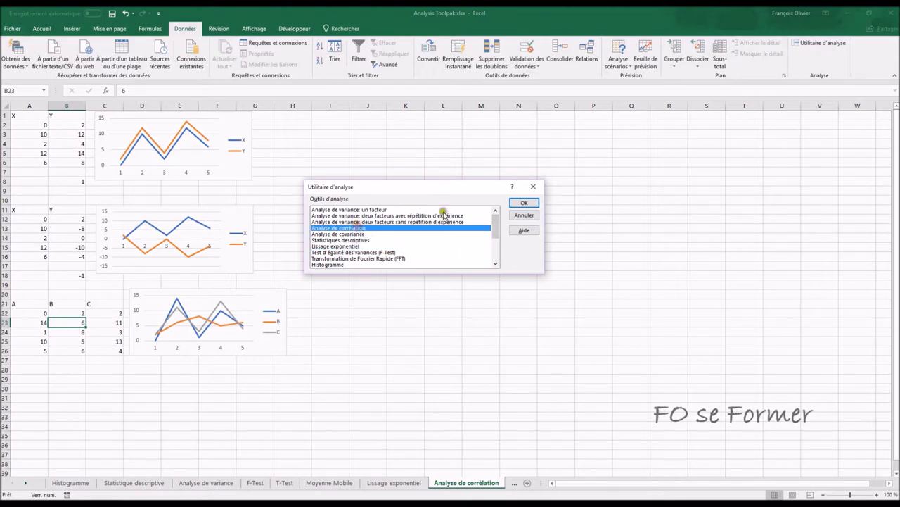
{"action": "left_click", "coordinate": [514, 202]}
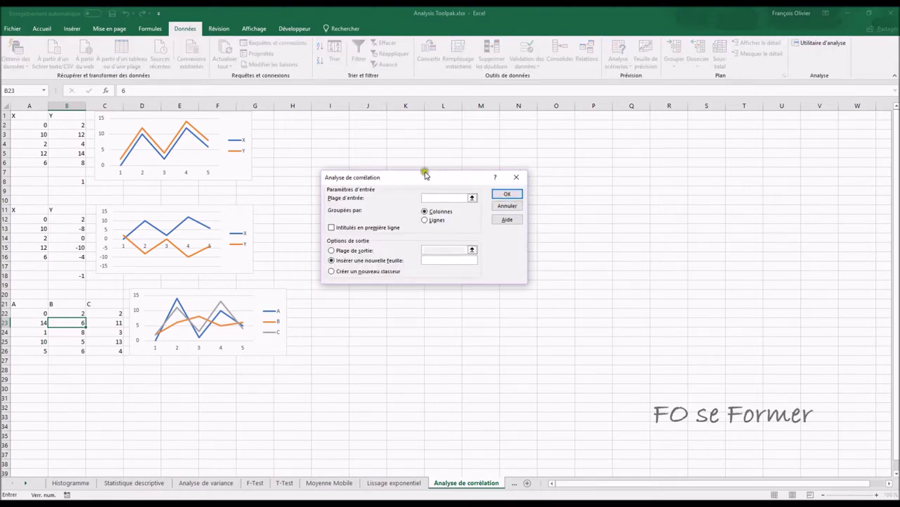
{"action": "left_click_drag", "start_coordinate": [424, 180], "coordinate": [442, 182]}
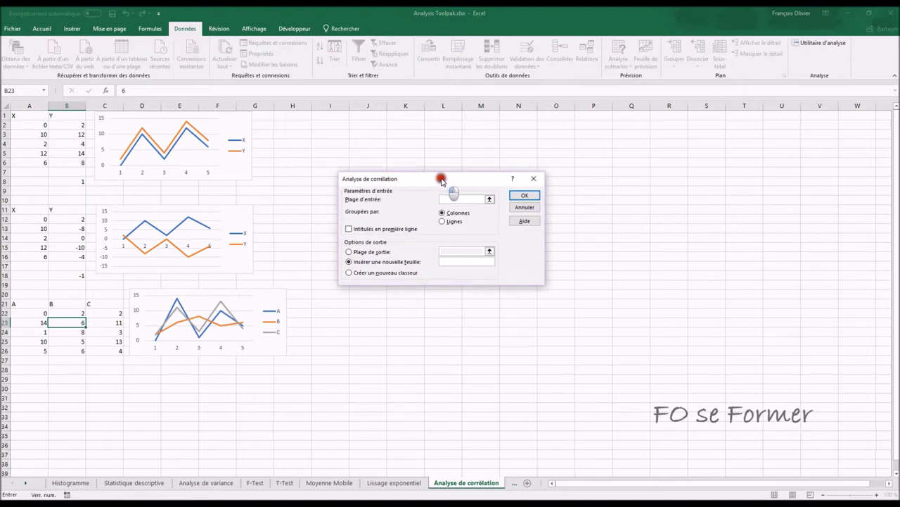
{"action": "mouse_move", "coordinate": [30, 304]}
{"action": "left_mouse_down"}
{"action": "mouse_move", "coordinate": [62, 307]}
{"action": "mouse_move", "coordinate": [99, 349]}
{"action": "left_mouse_up"}
{"action": "left_click", "coordinate": [359, 229]}
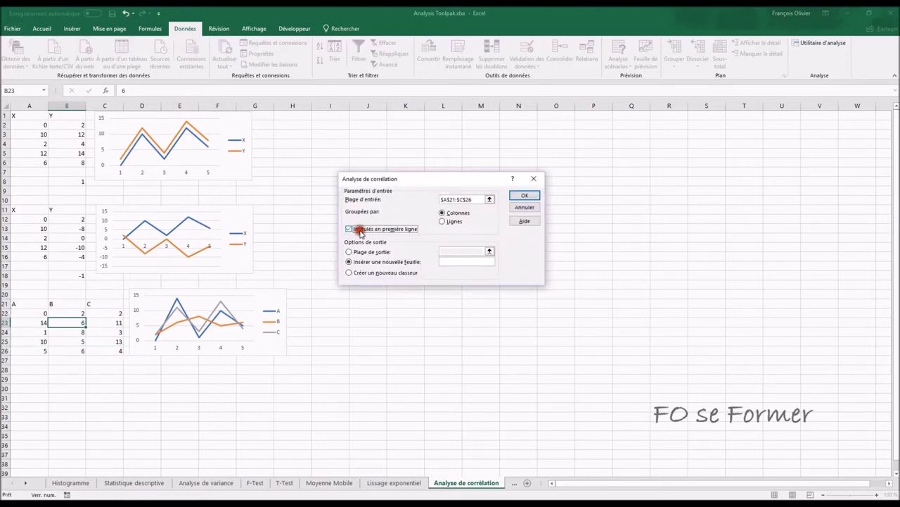
{"action": "left_click", "coordinate": [357, 254]}
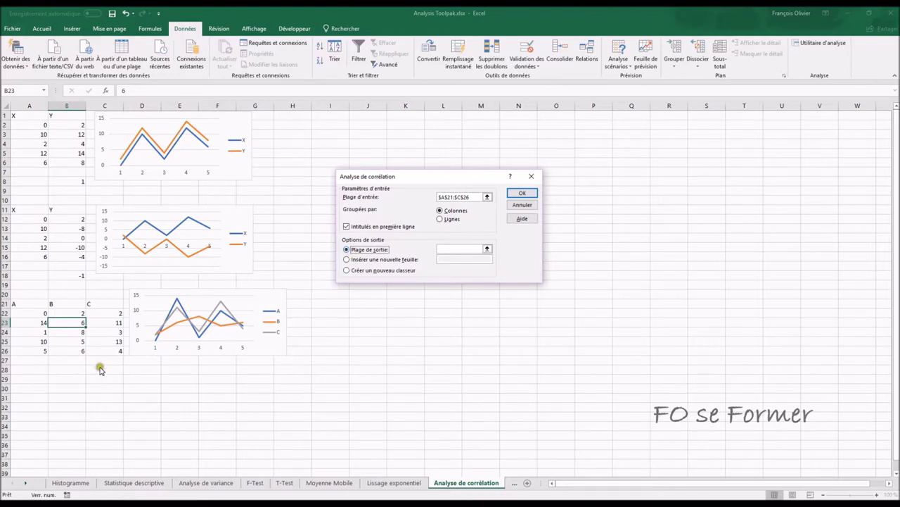
{"action": "left_click", "coordinate": [438, 249]}
{"action": "left_click", "coordinate": [35, 369]}
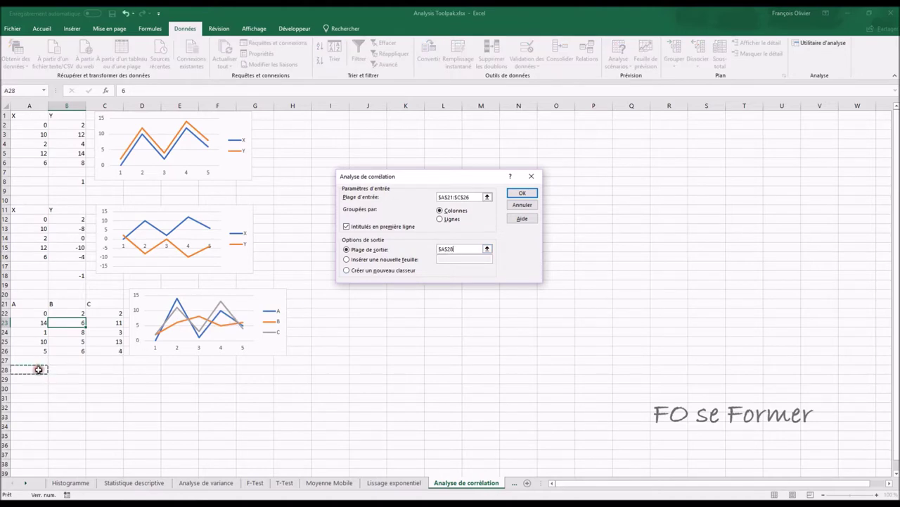
{"action": "left_click", "coordinate": [520, 193]}
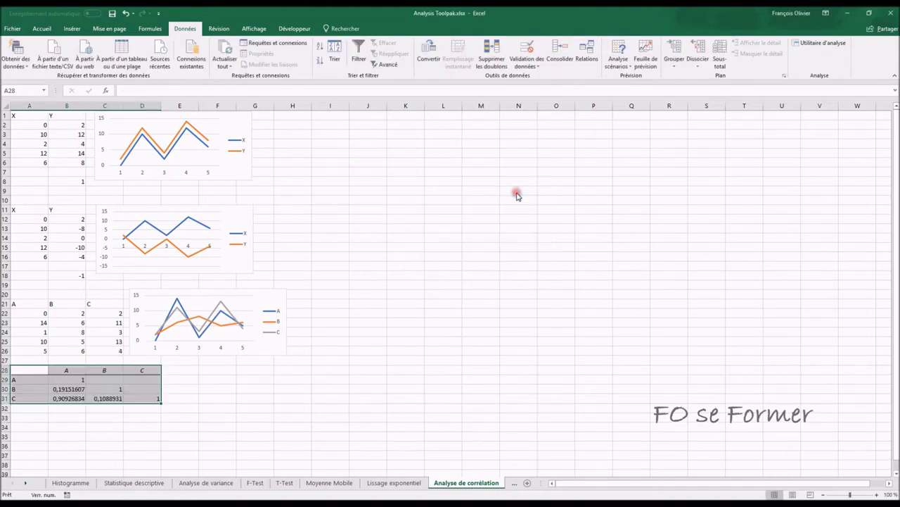
- Check the correlation matrix values: C–A 0,90926834, B–A 0,19151607, C–B 0,1088931
{"action": "left_click", "coordinate": [195, 407]}
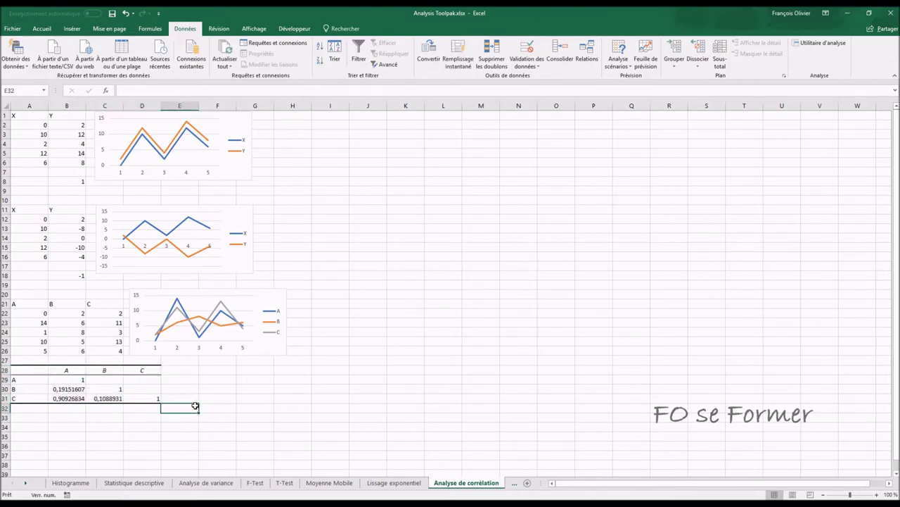
{"action": "left_click", "coordinate": [68, 378]}
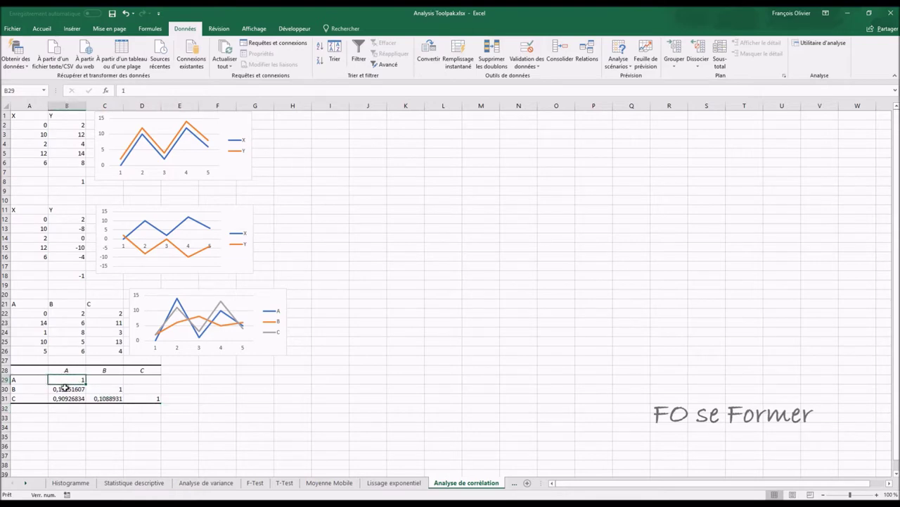
{"action": "left_click", "coordinate": [65, 388]}
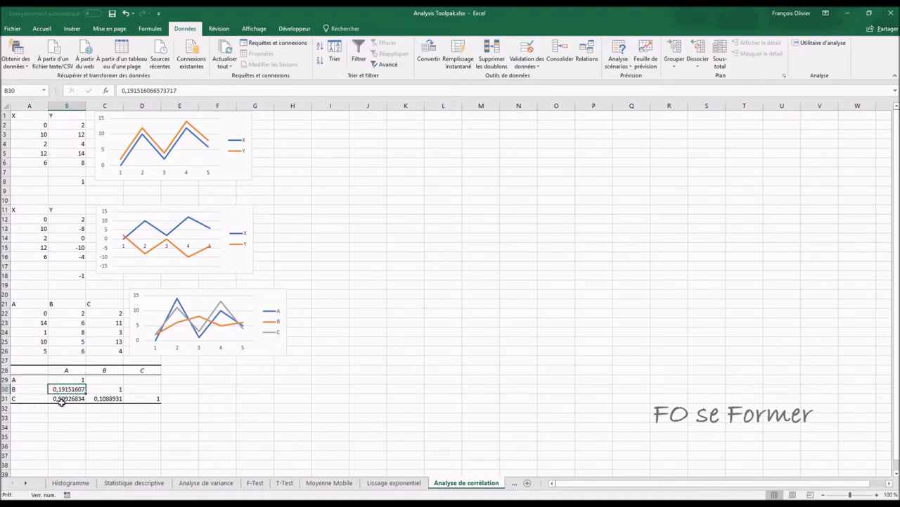
{"action": "left_click", "coordinate": [102, 399]}
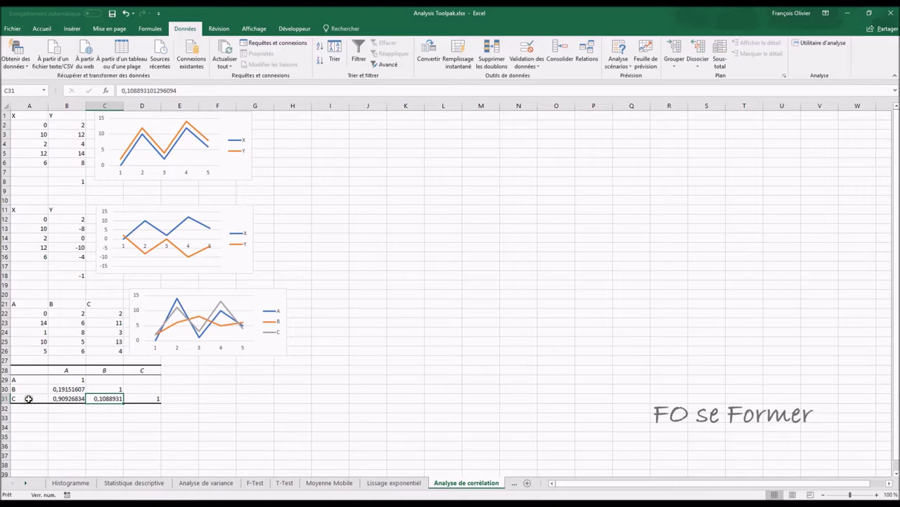
{"action": "left_click", "coordinate": [64, 398]}
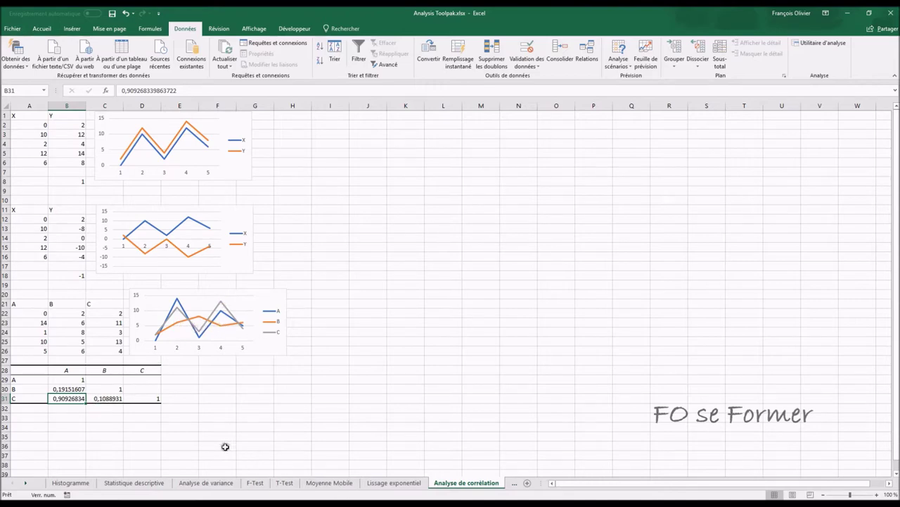
- Switch to the 'Régression linéaire' sheet
{"action": "left_click", "coordinate": [171, 436]}
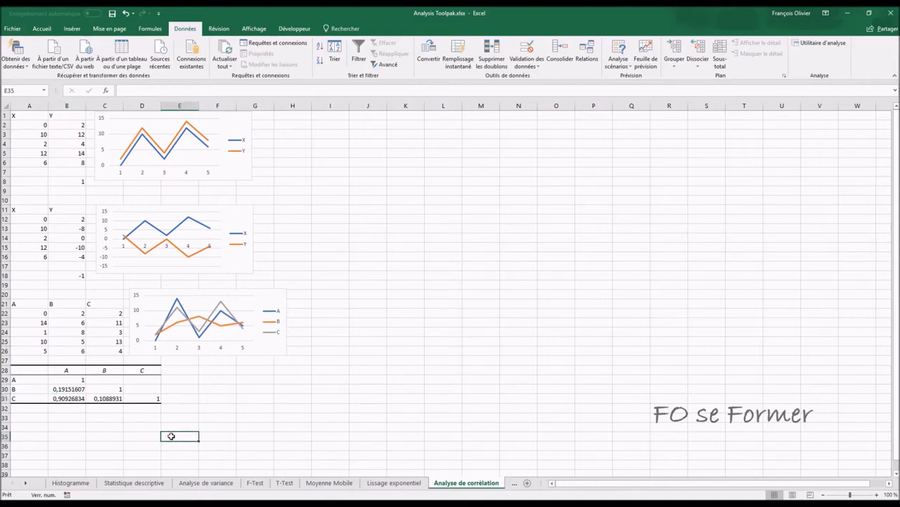
{"action": "left_click", "coordinate": [26, 483]}
{"action": "left_click", "coordinate": [466, 483]}
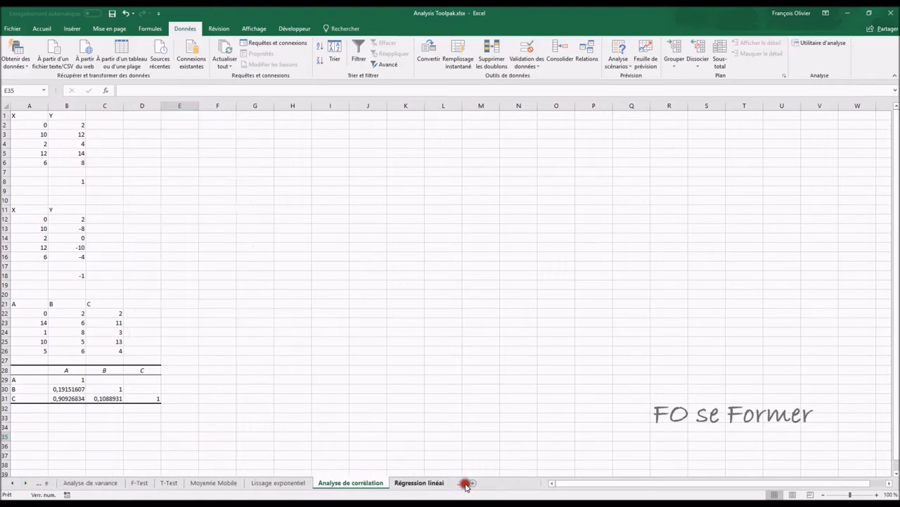
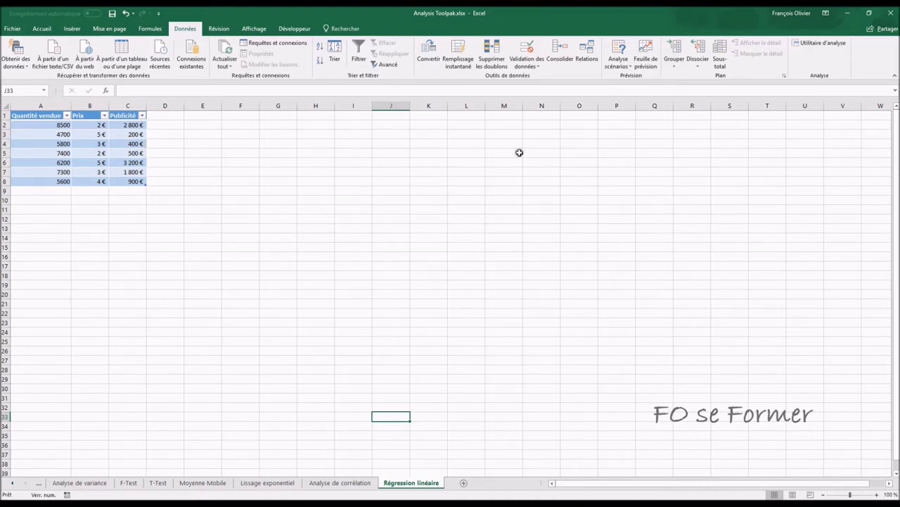
- Choose Régression linéaire from the Utilitaire d'analyse list to open its settings
{"action": "left_click", "coordinate": [832, 46]}
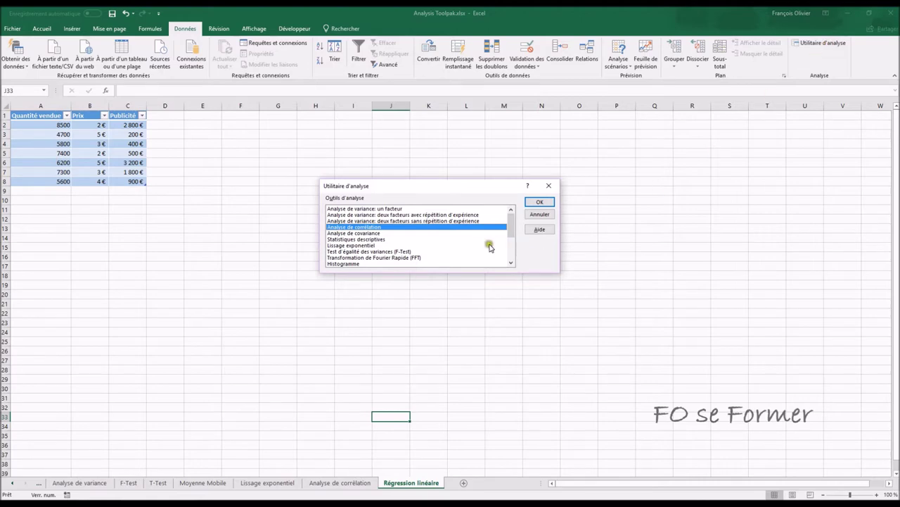
{"action": "left_click", "coordinate": [511, 229]}
{"action": "left_click_drag", "start_coordinate": [511, 230], "coordinate": [510, 239]}
{"action": "left_click", "coordinate": [351, 257]}
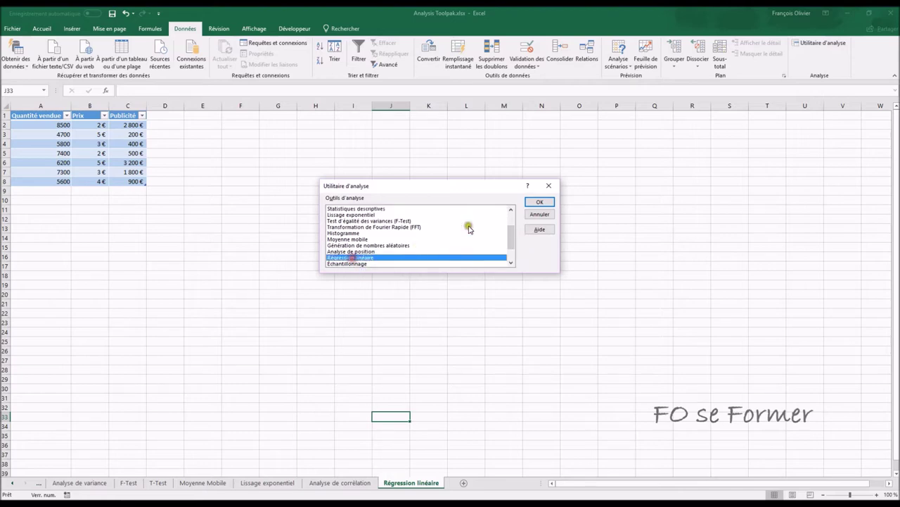
{"action": "left_click", "coordinate": [539, 202]}
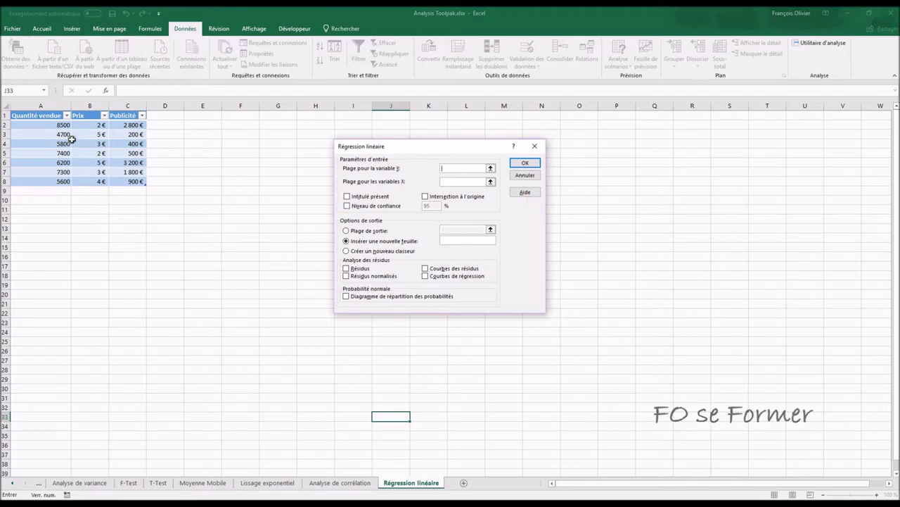
- Set Y range $A$1:$A$8 and X range $B$1:$C$8, with Intitulé présent ticked
{"action": "left_click_drag", "start_coordinate": [46, 117], "coordinate": [45, 179]}
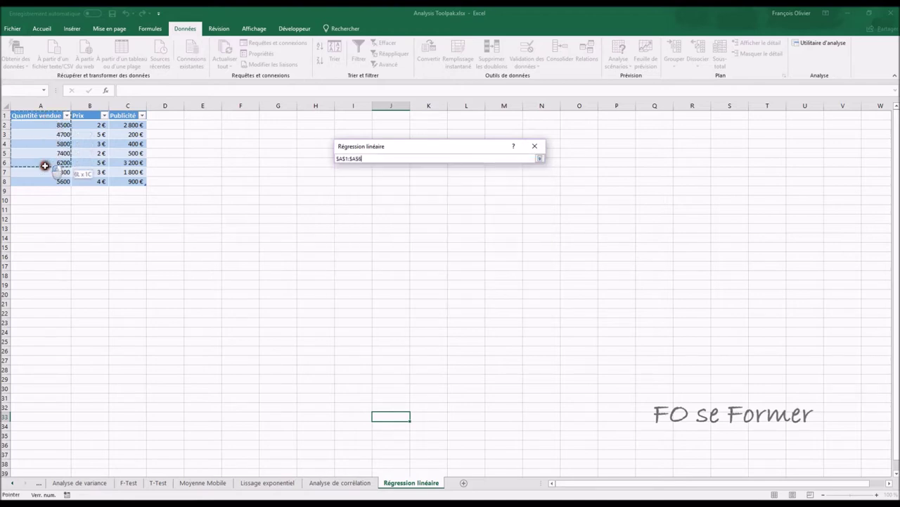
{"action": "left_click", "coordinate": [458, 182]}
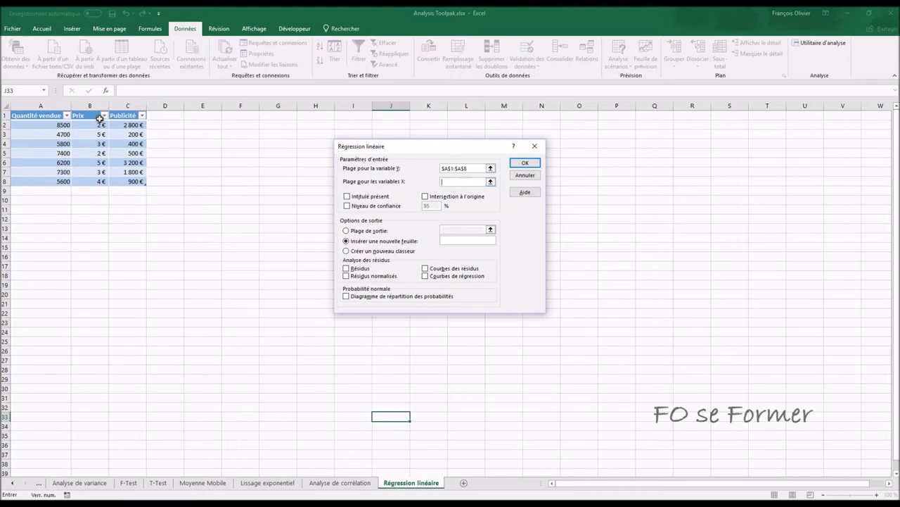
{"action": "mouse_move", "coordinate": [89, 114]}
{"action": "left_mouse_down"}
{"action": "mouse_move", "coordinate": [121, 116]}
{"action": "mouse_move", "coordinate": [131, 180]}
{"action": "left_mouse_up"}
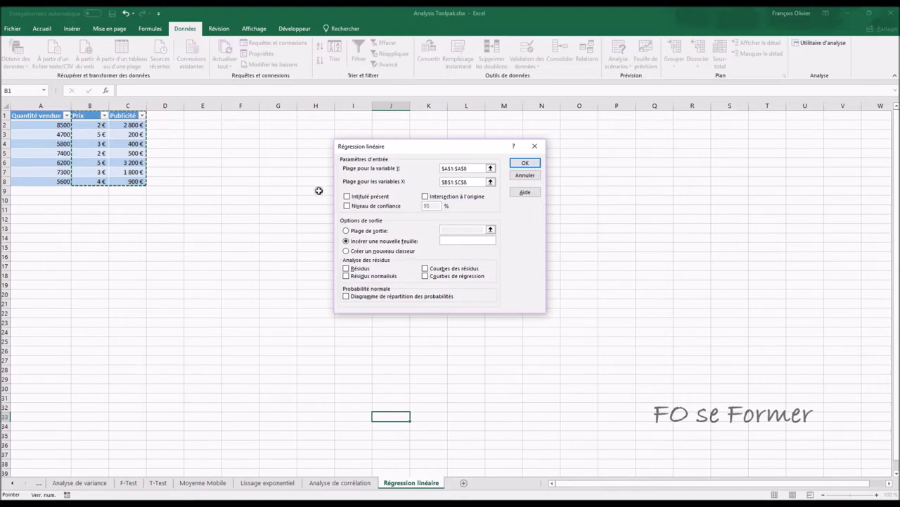
{"action": "left_click", "coordinate": [347, 196]}
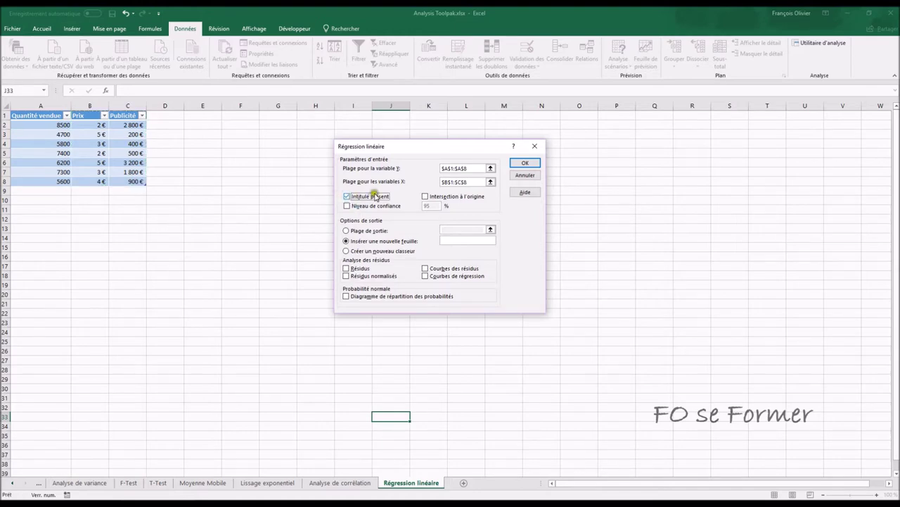
{"action": "left_click", "coordinate": [376, 198]}
{"action": "left_click", "coordinate": [439, 182]}
{"action": "left_click", "coordinate": [135, 154]}
- Send the output to $A$11, include Résidus, and run the regression
{"action": "left_click", "coordinate": [361, 230]}
{"action": "left_click", "coordinate": [441, 233]}
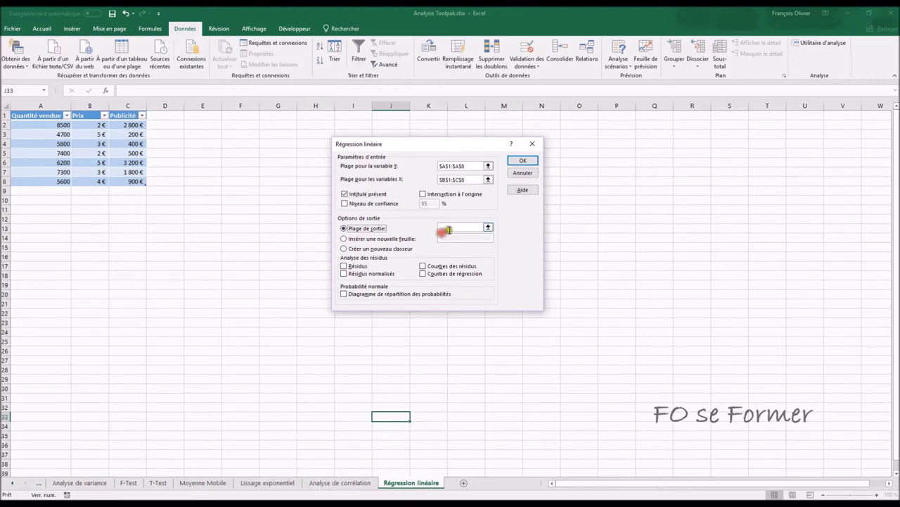
{"action": "left_click", "coordinate": [449, 228]}
{"action": "left_click", "coordinate": [47, 208]}
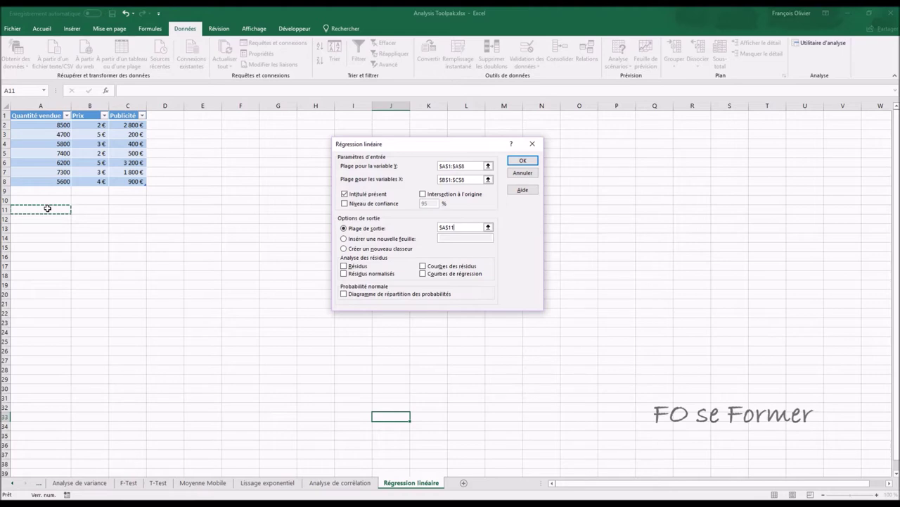
{"action": "left_click", "coordinate": [344, 266]}
{"action": "left_click", "coordinate": [523, 164]}
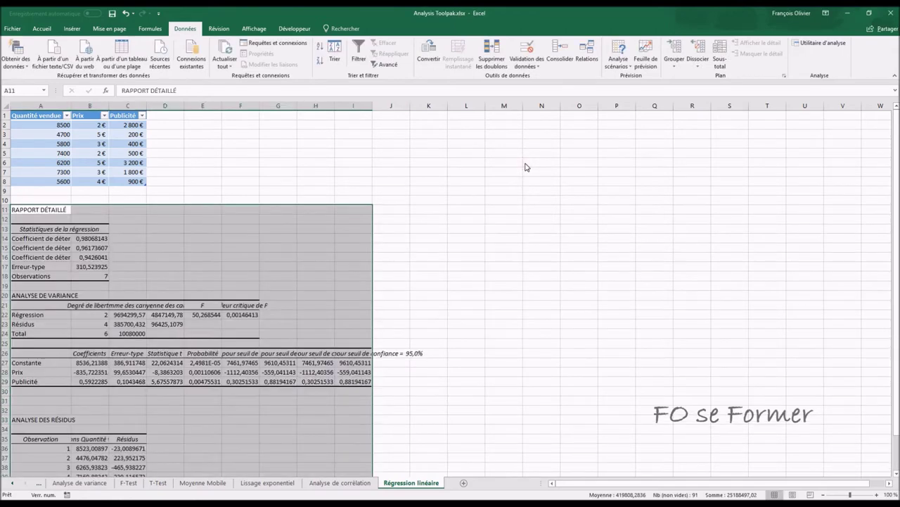
- Autofit columns A through I so headings like Somme des carrés and the confidence limits read fully
{"action": "left_click_drag", "start_coordinate": [896, 229], "coordinate": [898, 314]}
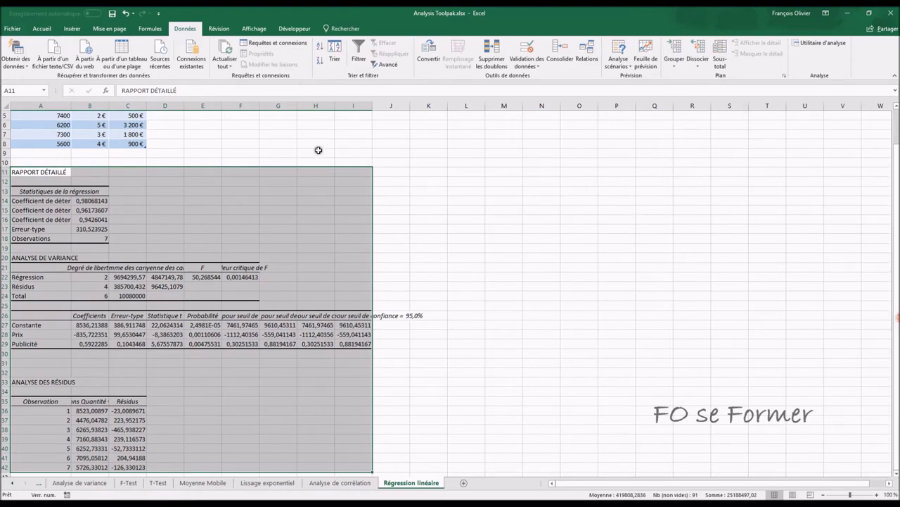
{"action": "double_click", "coordinate": [71, 106]}
{"action": "left_click_drag", "start_coordinate": [164, 106], "coordinate": [163, 105]}
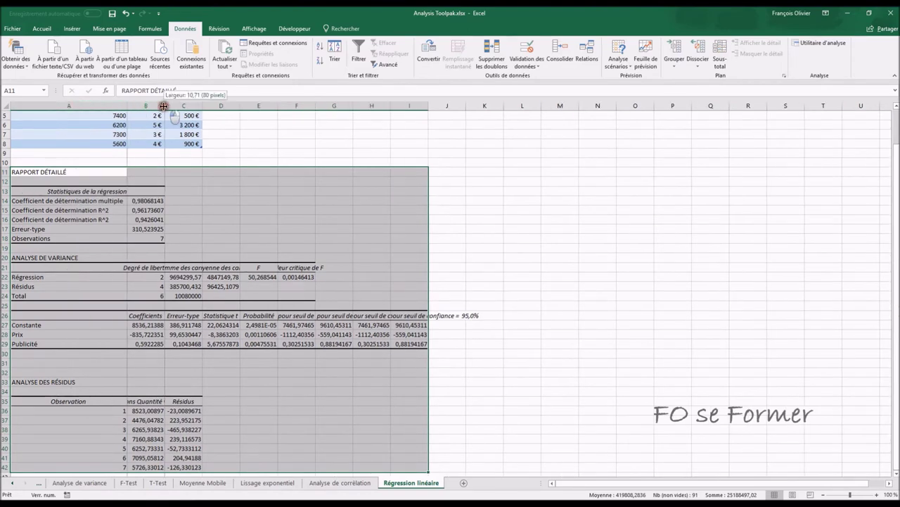
{"action": "double_click", "coordinate": [202, 106]}
{"action": "double_click", "coordinate": [260, 105]}
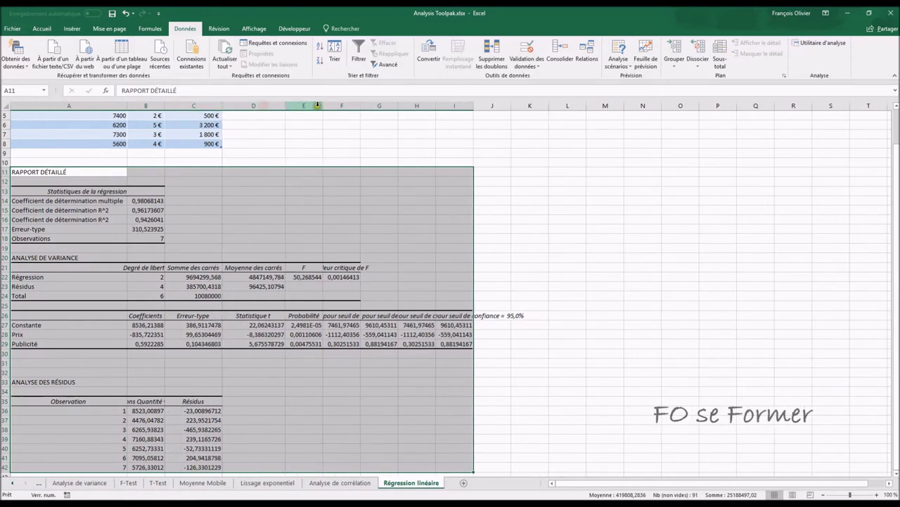
{"action": "left_click", "coordinate": [316, 106]}
{"action": "double_click", "coordinate": [320, 105]}
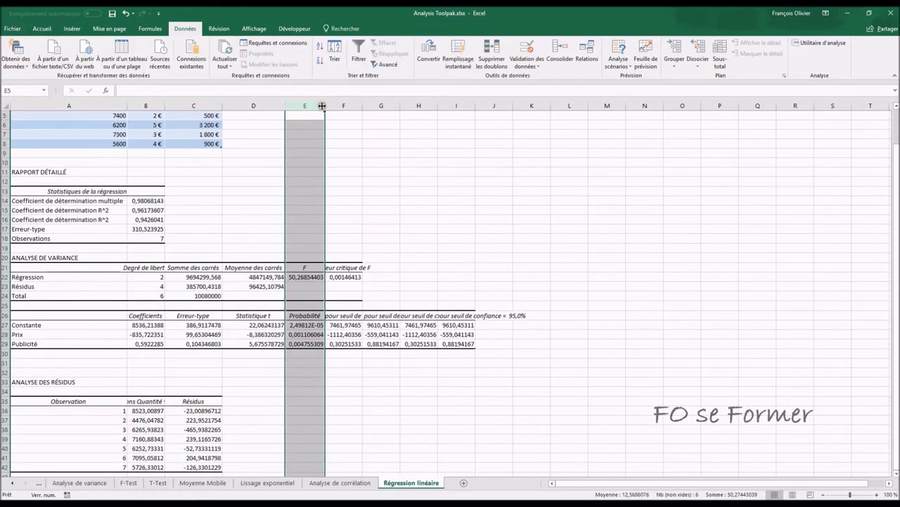
{"action": "double_click", "coordinate": [363, 106]}
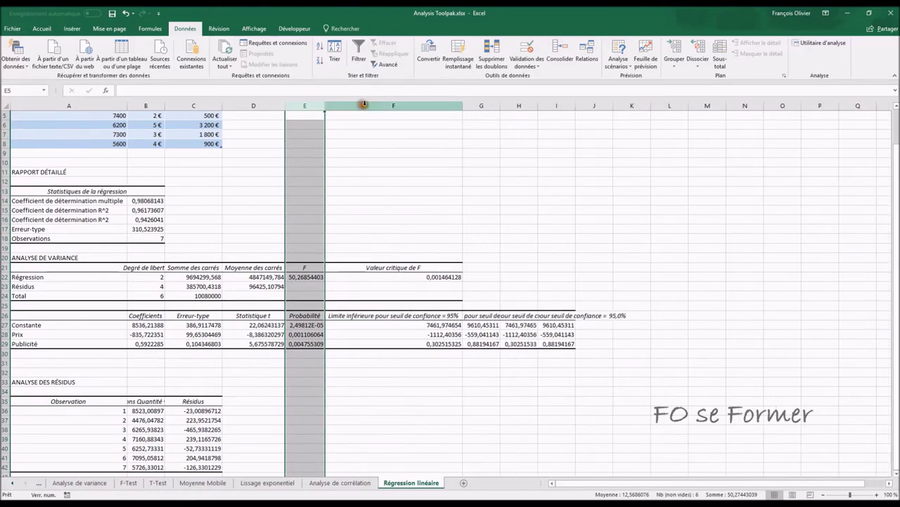
{"action": "double_click", "coordinate": [501, 106]}
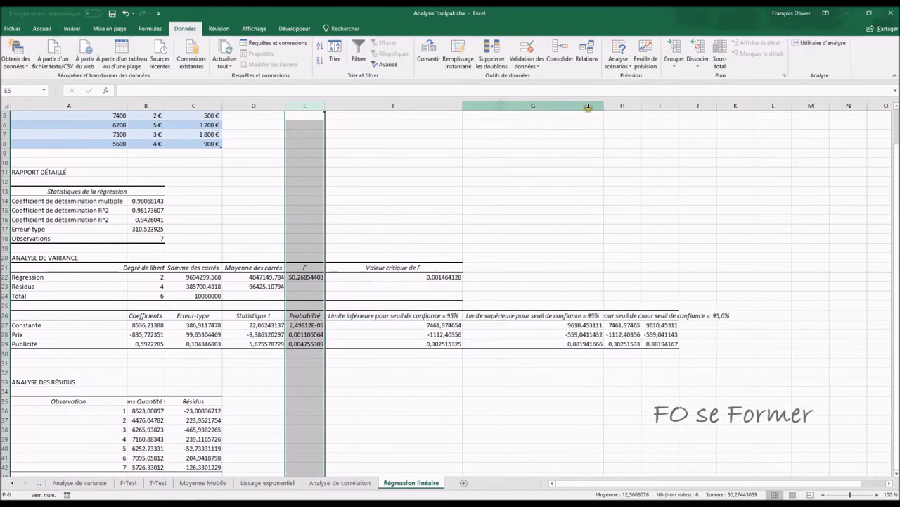
{"action": "double_click", "coordinate": [642, 106]}
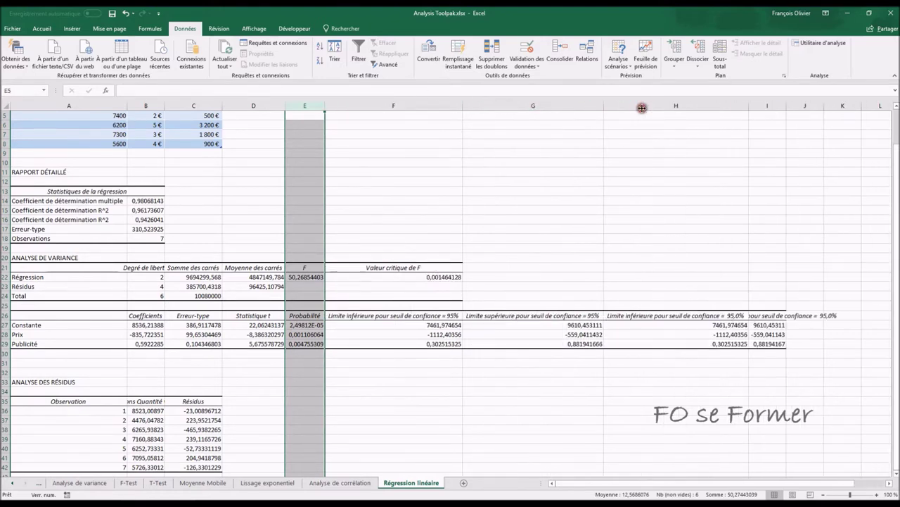
{"action": "double_click", "coordinate": [786, 106]}
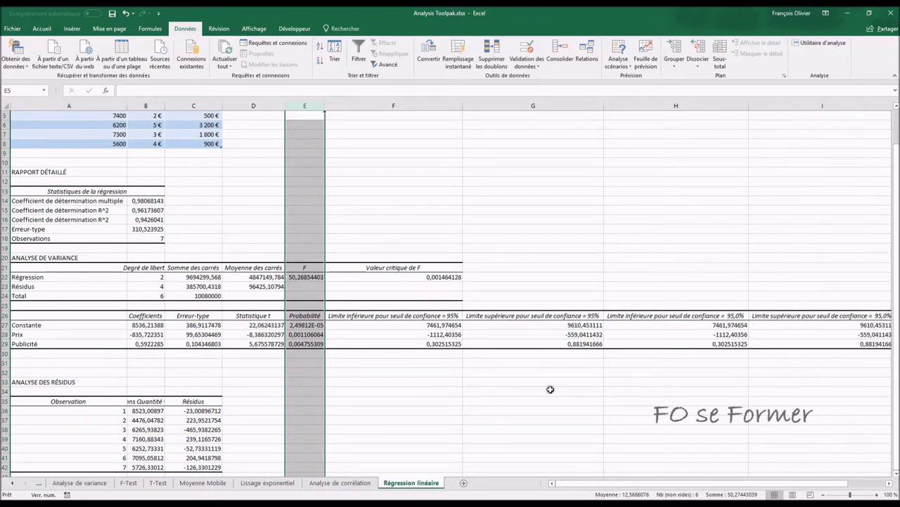
{"action": "left_click", "coordinate": [456, 445]}
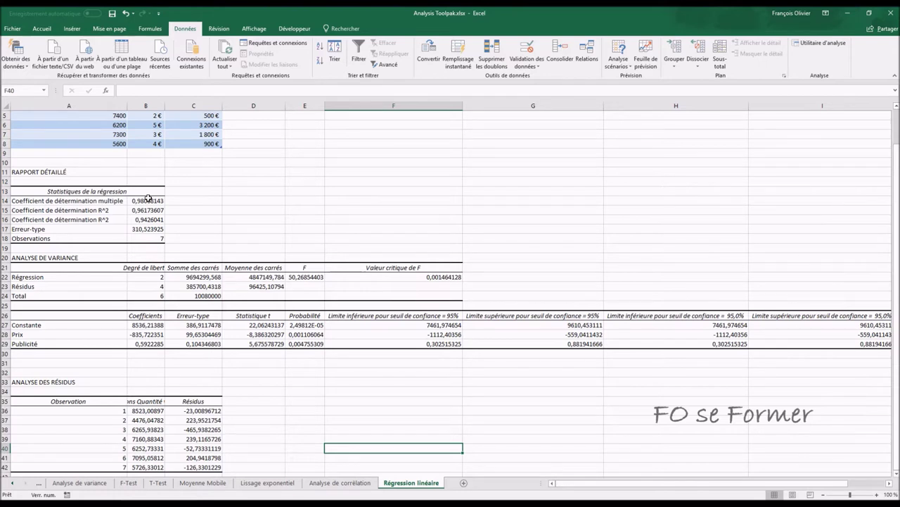
- Give B14:B18 the Nombre format reduced to three decimals (R² 0,962)
{"action": "left_click", "coordinate": [145, 210]}
{"action": "left_click", "coordinate": [32, 210]}
{"action": "left_click_drag", "start_coordinate": [32, 210], "coordinate": [144, 210]}
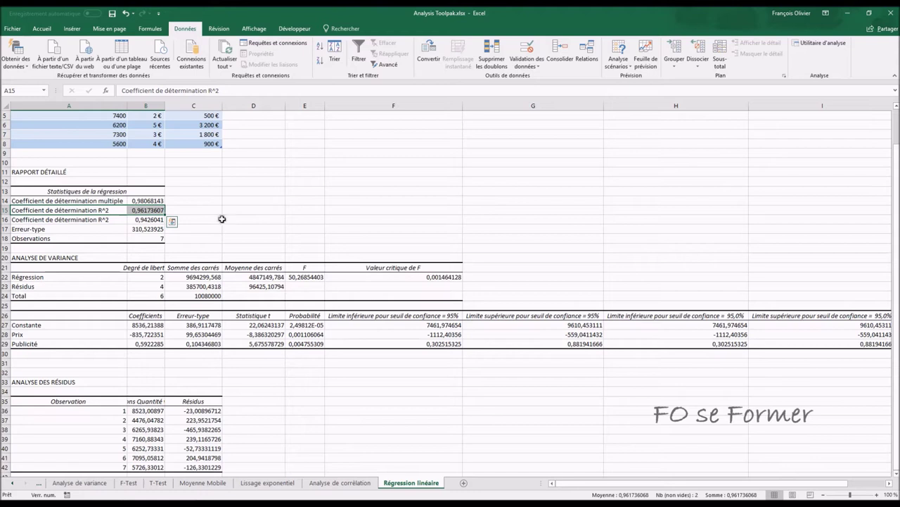
{"action": "left_click", "coordinate": [143, 201]}
{"action": "left_click_drag", "start_coordinate": [142, 201], "coordinate": [146, 239]}
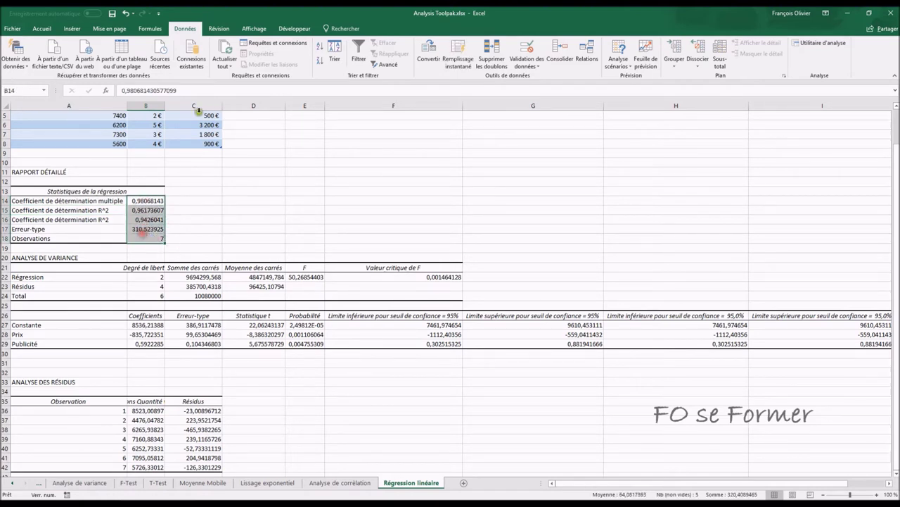
{"action": "left_click", "coordinate": [42, 29]}
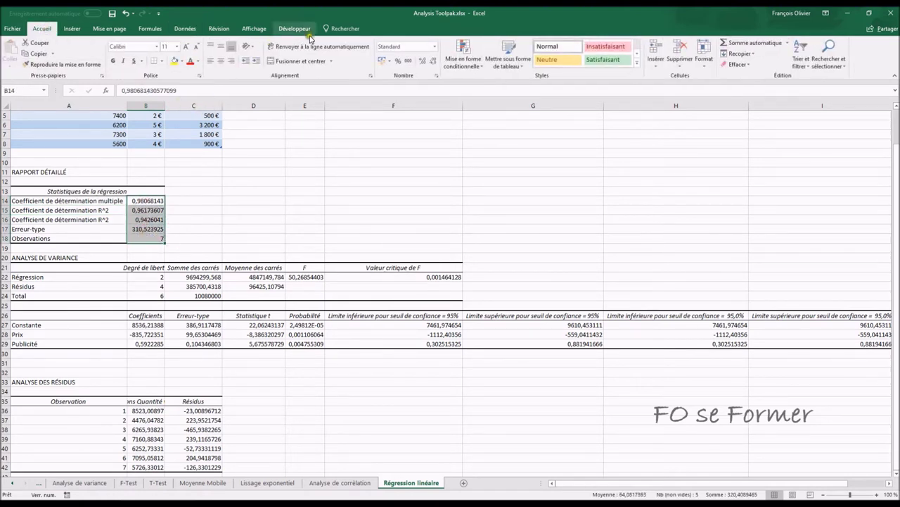
{"action": "left_click", "coordinate": [434, 62]}
{"action": "left_click", "coordinate": [434, 63]}
{"action": "left_click", "coordinate": [434, 62]}
{"action": "left_click", "coordinate": [434, 63]}
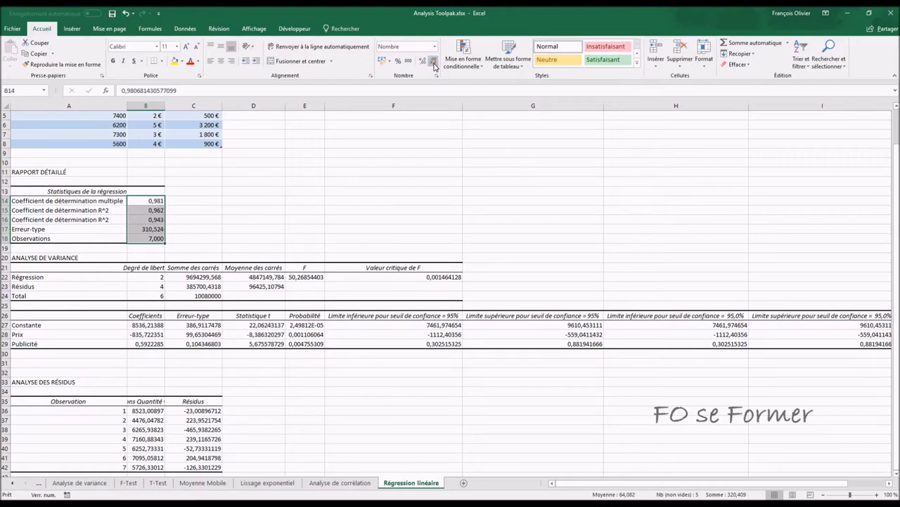
{"action": "left_click", "coordinate": [155, 212]}
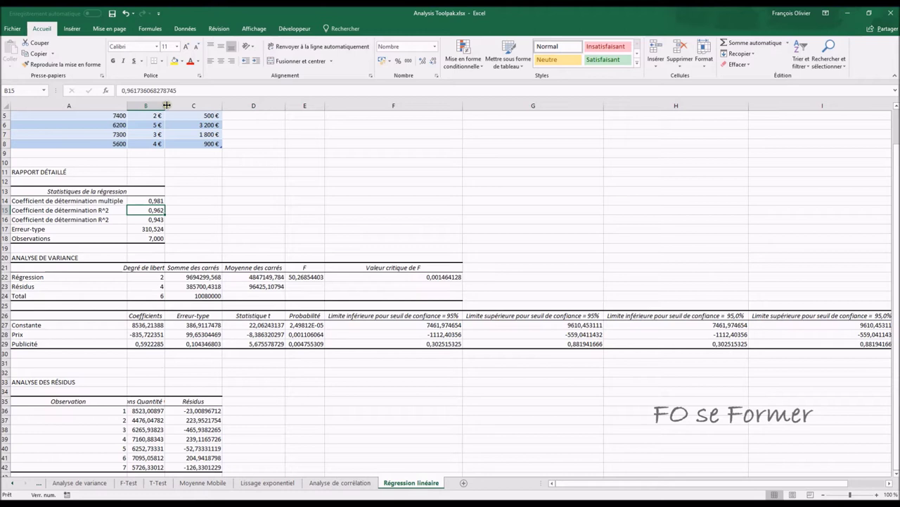
- Autofit column B and trim the ANOVA figures C22:F23 to three decimals (F 50,269)
{"action": "double_click", "coordinate": [165, 105]}
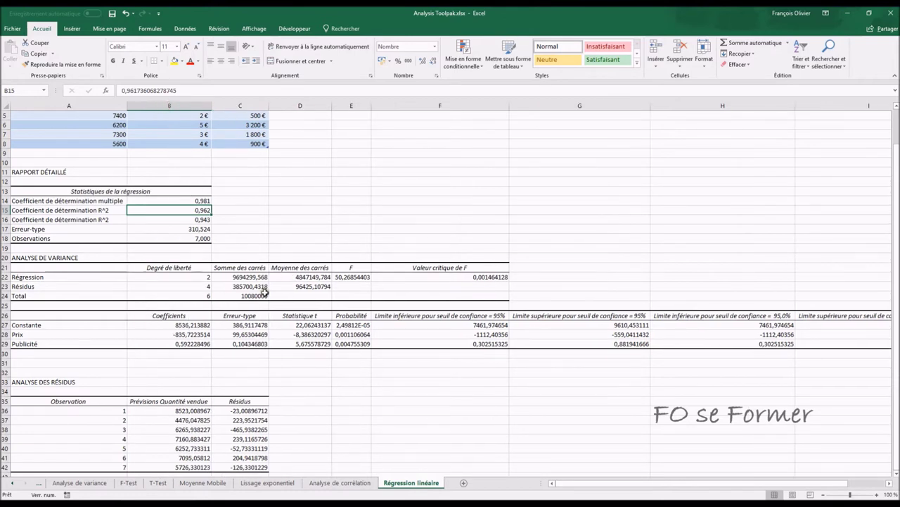
{"action": "left_click", "coordinate": [357, 279]}
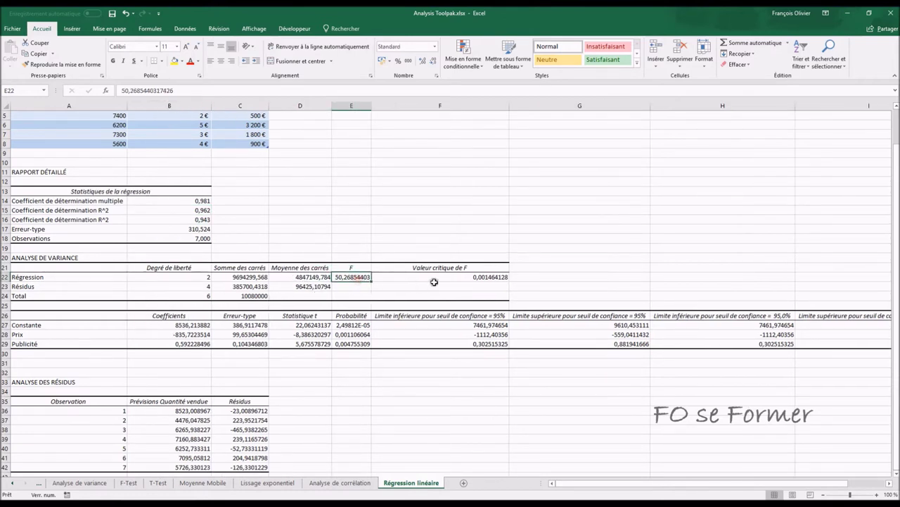
{"action": "left_click", "coordinate": [251, 278]}
{"action": "left_click_drag", "start_coordinate": [252, 277], "coordinate": [425, 290]}
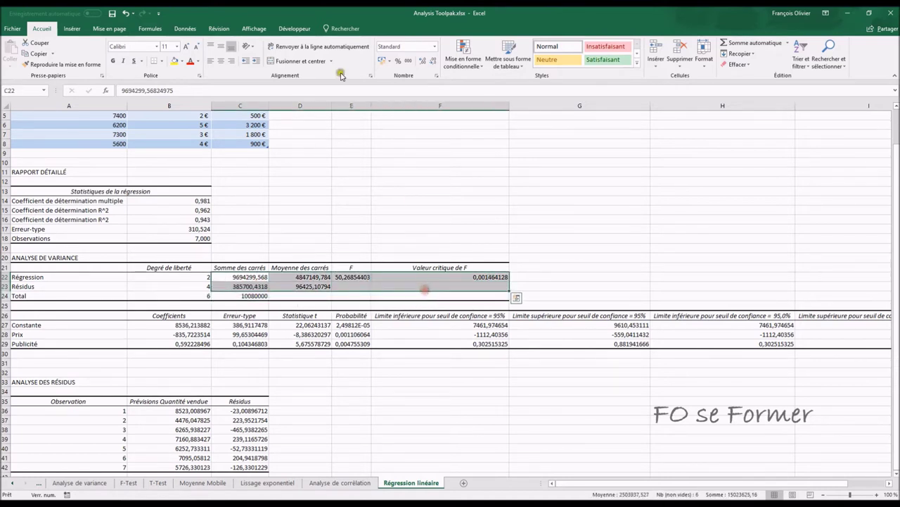
{"action": "left_click", "coordinate": [432, 64]}
{"action": "left_click", "coordinate": [424, 63]}
{"action": "left_click", "coordinate": [425, 277]}
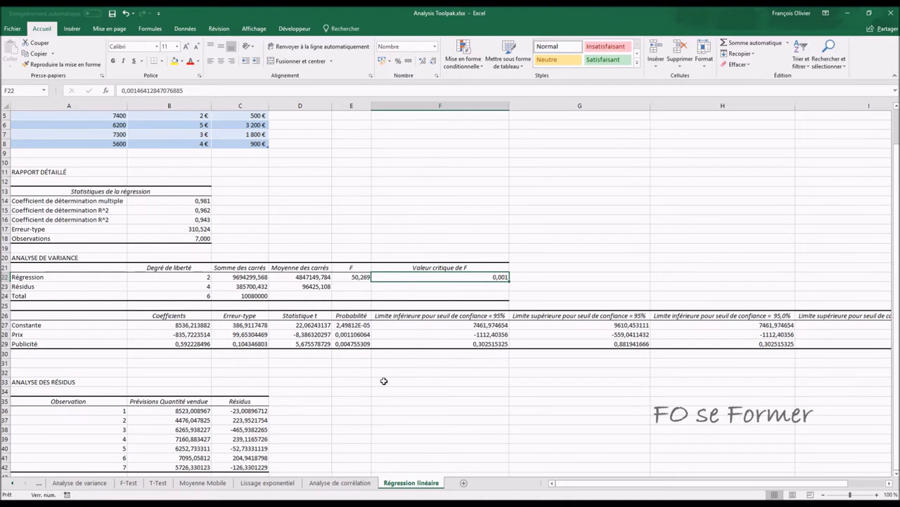
- Reduce the coefficients table B27:H29 to three decimals (Prix -835,722, Publicité 0,592)
{"action": "left_click", "coordinate": [356, 325]}
{"action": "left_click", "coordinate": [205, 325]}
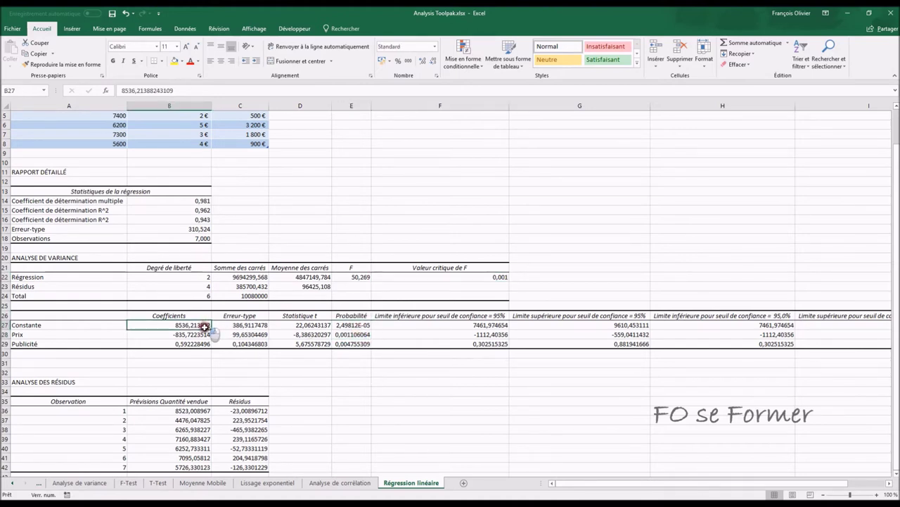
{"action": "left_click_drag", "start_coordinate": [205, 326], "coordinate": [793, 344]}
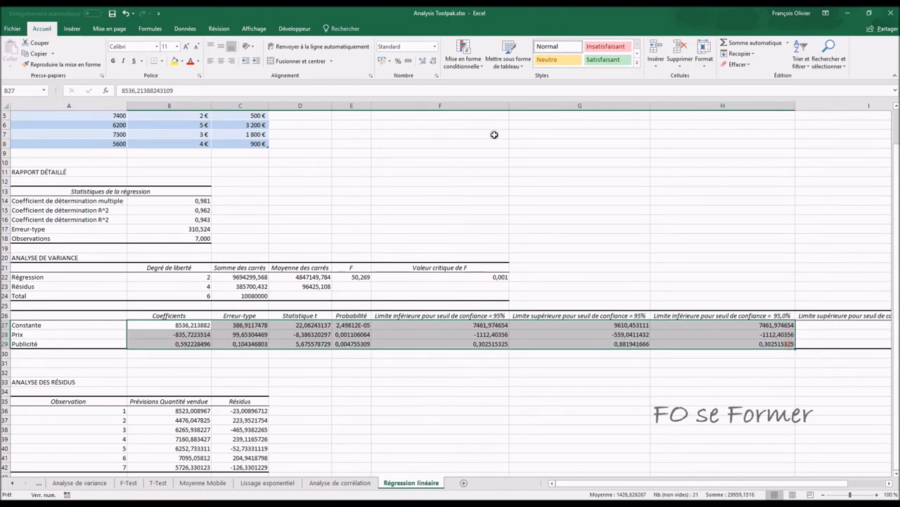
{"action": "left_click", "coordinate": [431, 62]}
{"action": "left_click", "coordinate": [430, 62]}
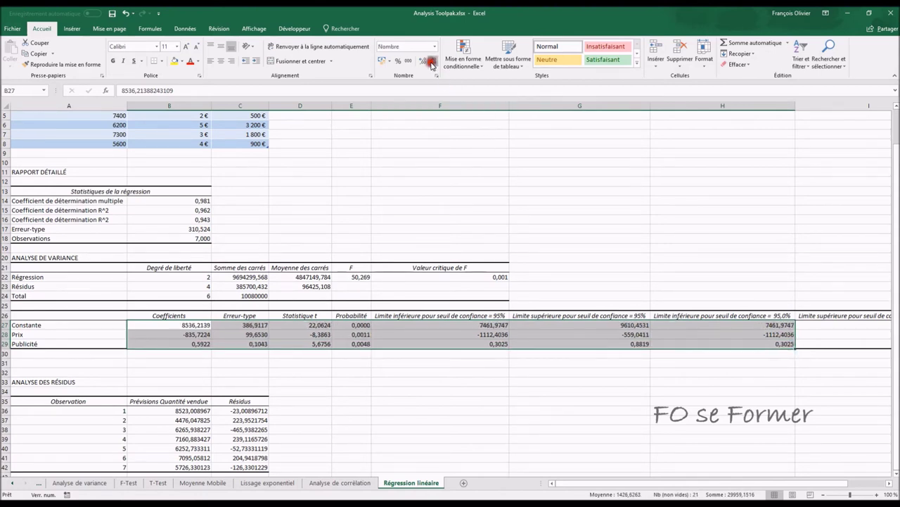
{"action": "left_click", "coordinate": [431, 64]}
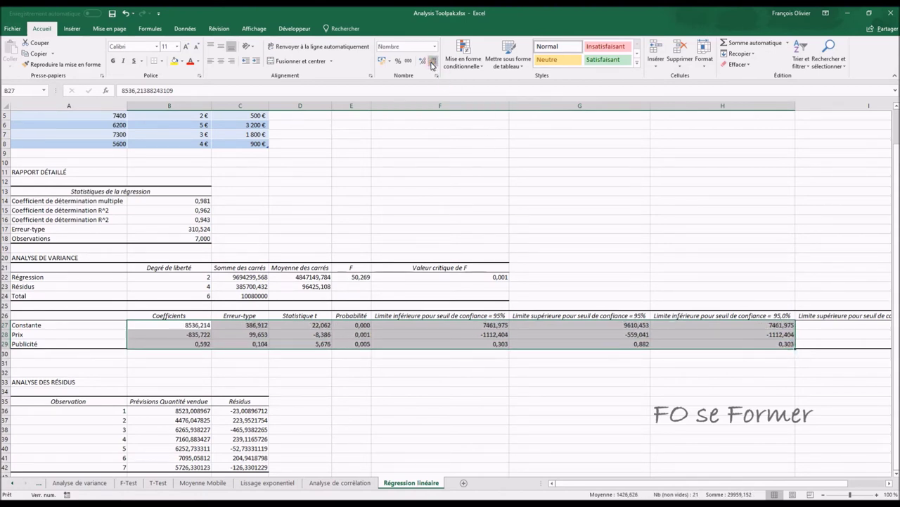
{"action": "left_click", "coordinate": [350, 361]}
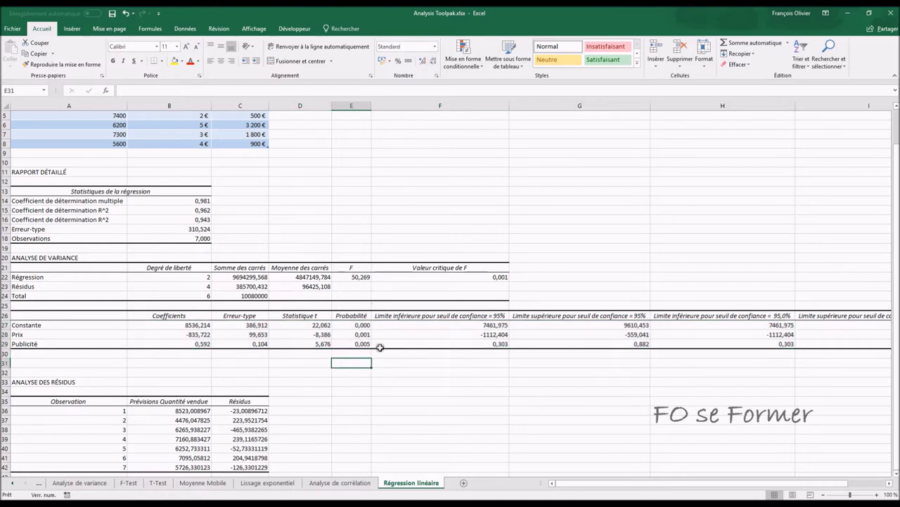
- Check the full Probabilité values for Constante, Prix and Publicité
{"action": "left_click", "coordinate": [362, 325]}
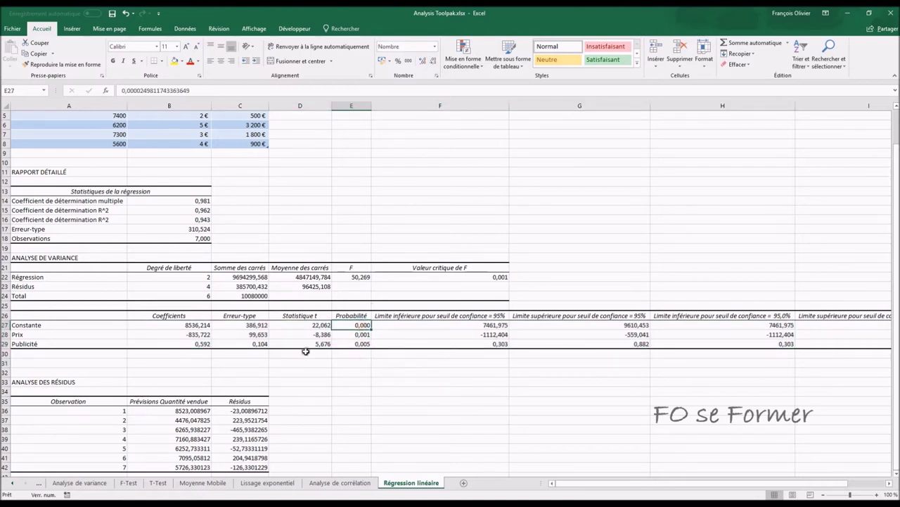
{"action": "left_click", "coordinate": [364, 336]}
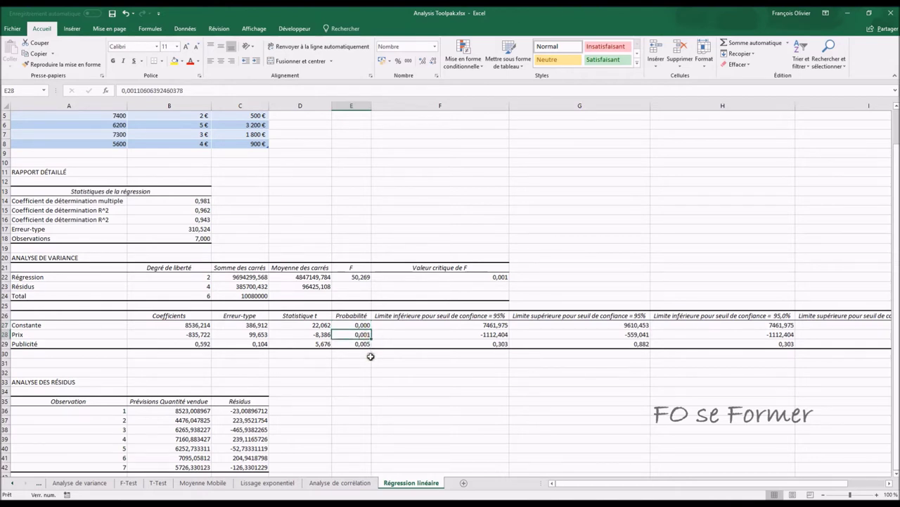
{"action": "left_click", "coordinate": [362, 344]}
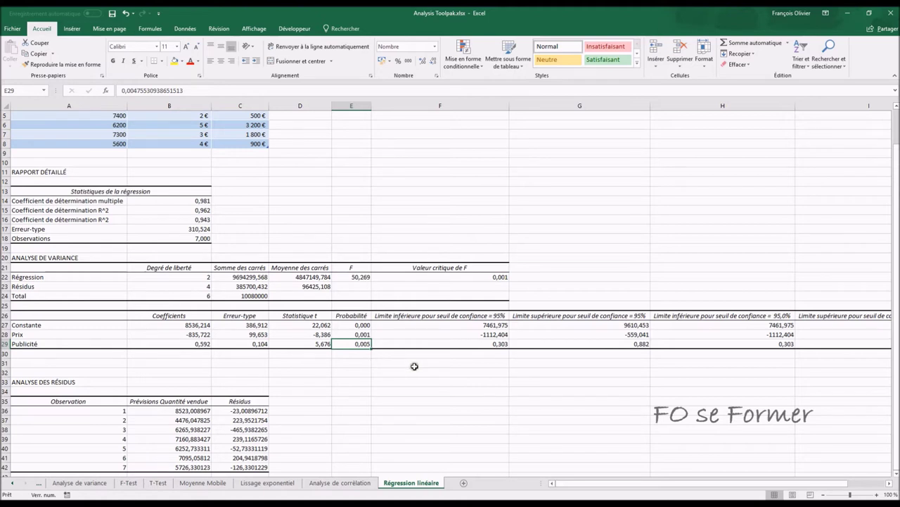
- Review the unrounded coefficients in B27:B29, copying the Constante value
{"action": "left_click_drag", "start_coordinate": [191, 327], "coordinate": [189, 346]}
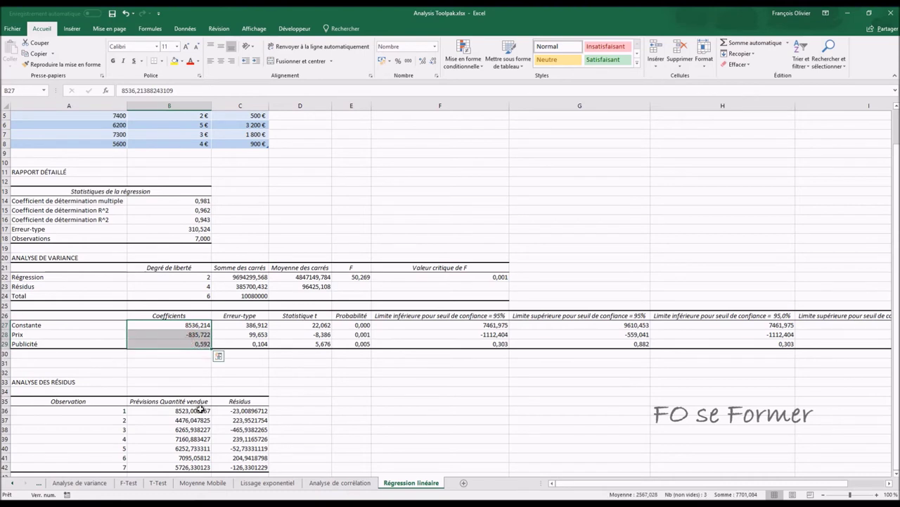
{"action": "left_click", "coordinate": [181, 326]}
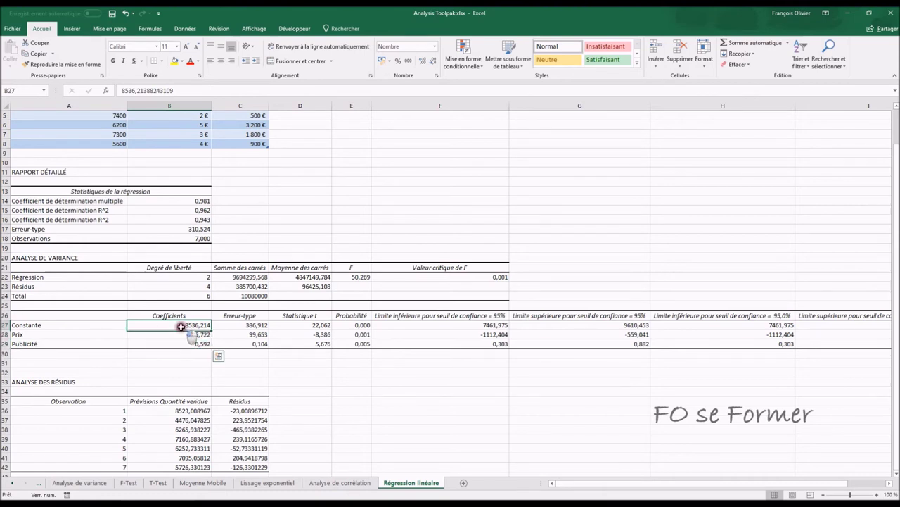
{"action": "key", "text": "ctrl+c"}
{"action": "left_click", "coordinate": [181, 332]}
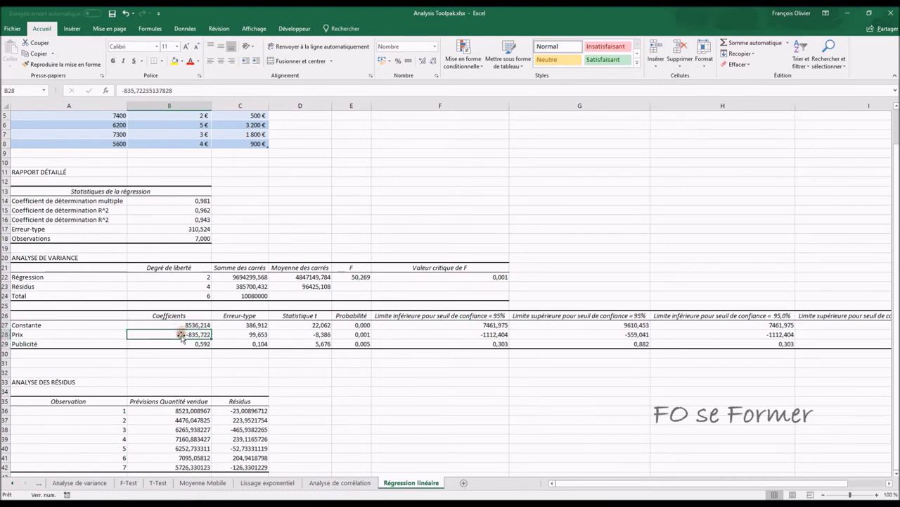
{"action": "double_click", "coordinate": [181, 341]}
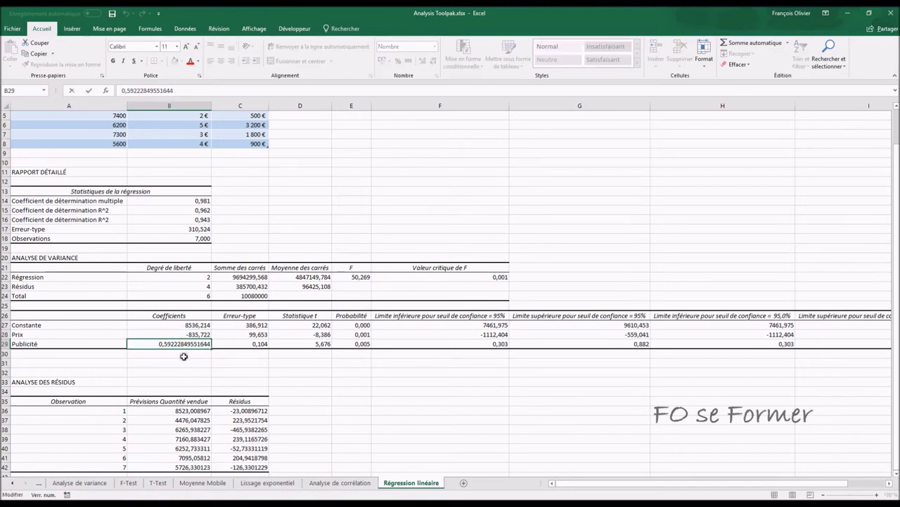
{"action": "left_click", "coordinate": [183, 354]}
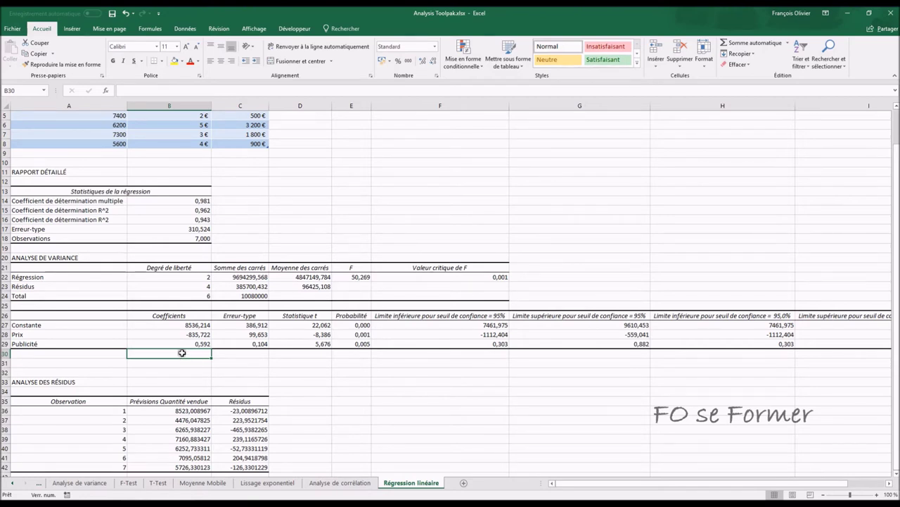
{"action": "left_click", "coordinate": [180, 325]}
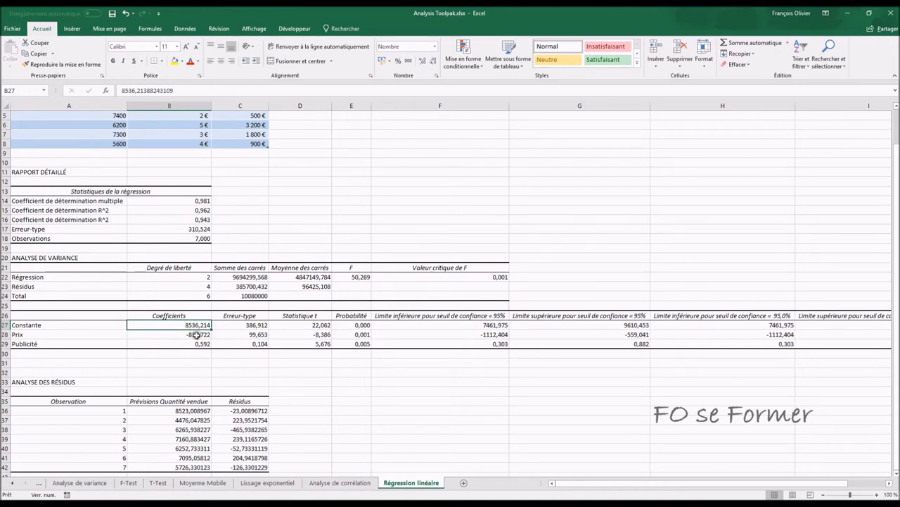
{"action": "left_click", "coordinate": [196, 335]}
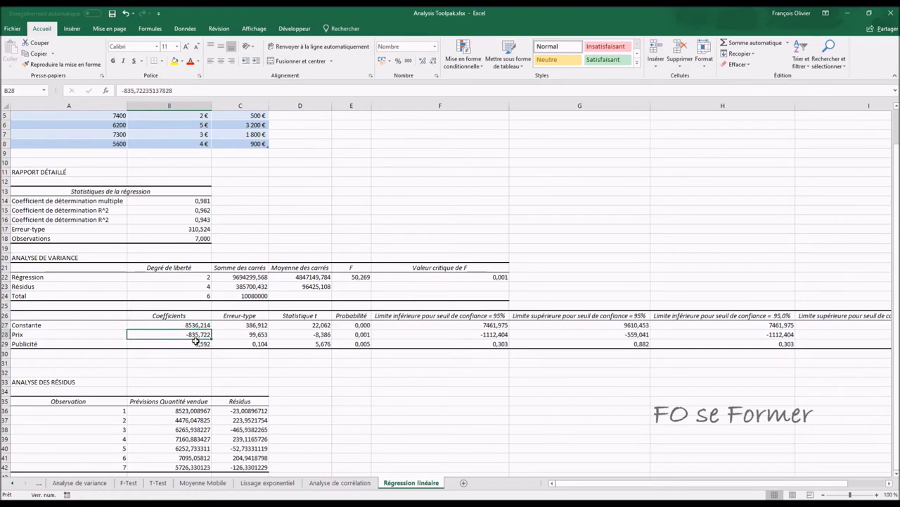
{"action": "scroll", "coordinate": [194, 337], "scroll_direction": "up", "scroll_amount": 2}
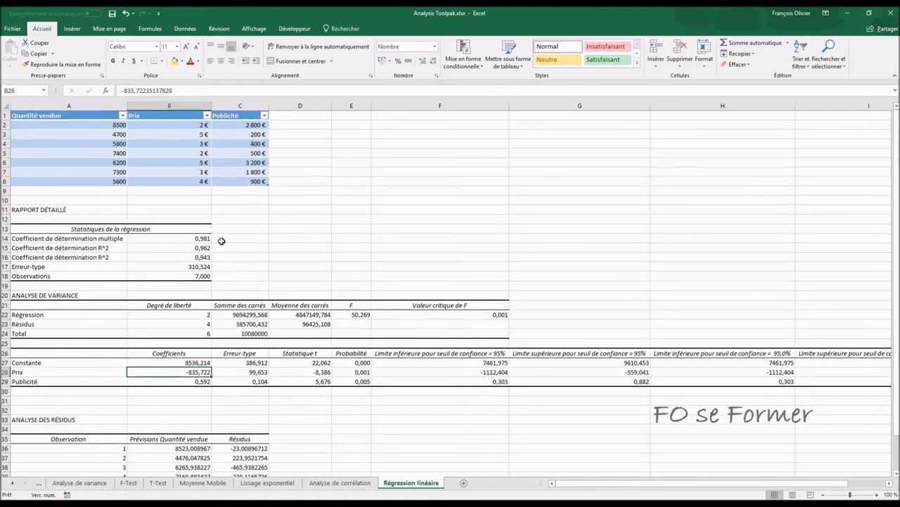
{"action": "scroll", "coordinate": [221, 240], "scroll_direction": "down", "scroll_amount": 1}
{"action": "scroll", "coordinate": [220, 241], "scroll_direction": "down", "scroll_amount": 3}
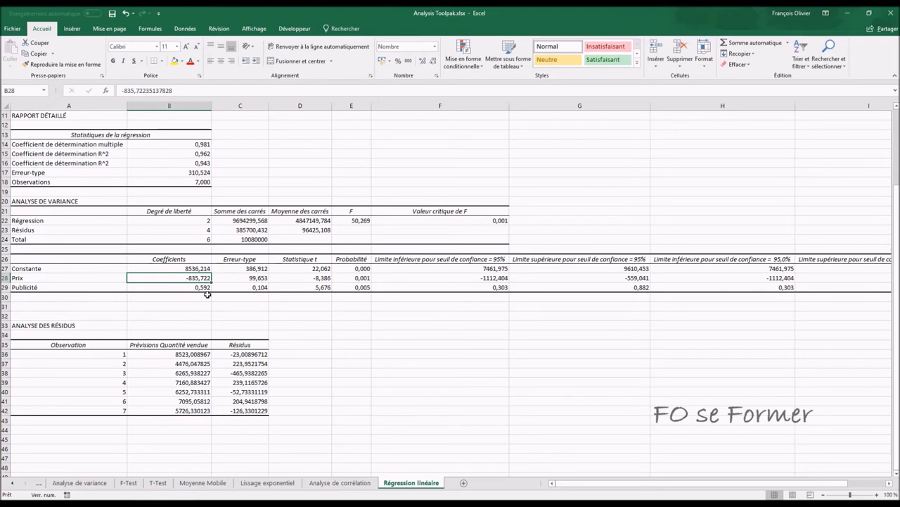
{"action": "scroll", "coordinate": [208, 294], "scroll_direction": "up", "scroll_amount": 3}
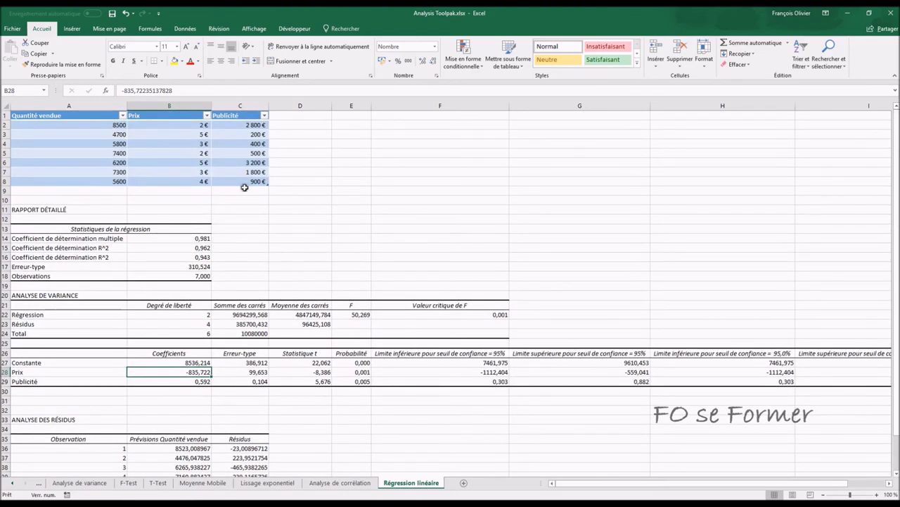
{"action": "scroll", "coordinate": [248, 260], "scroll_direction": "down", "scroll_amount": 3}
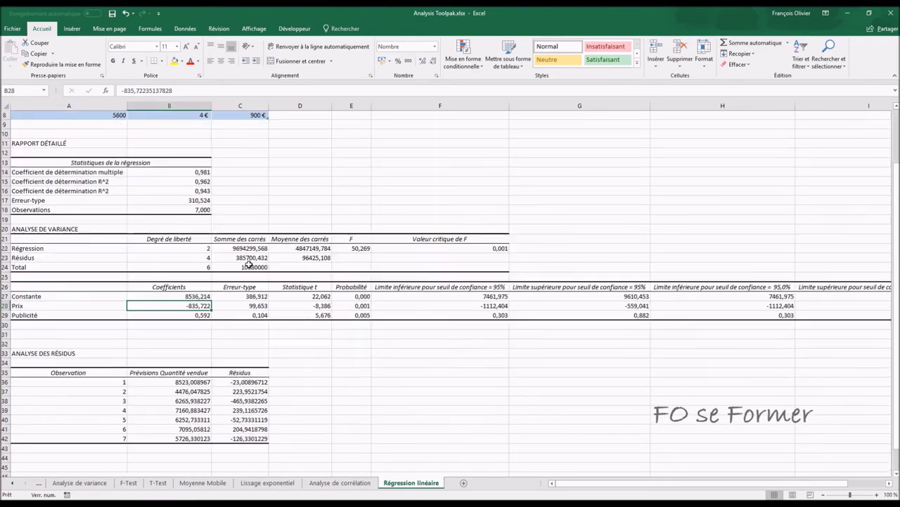
{"action": "scroll", "coordinate": [225, 285], "scroll_direction": "up", "scroll_amount": 3}
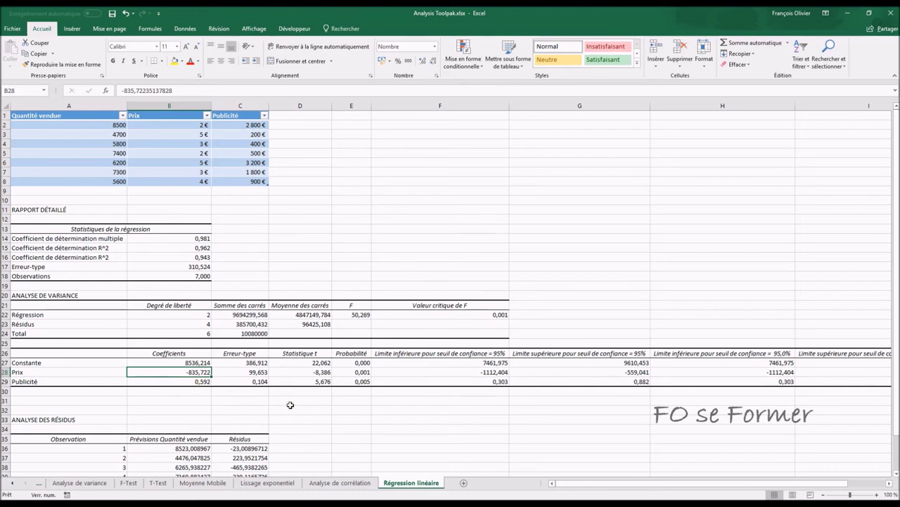
- Enter 8536,214-835,722*prix+0,592*publicité in cell B31 below the coefficients
{"action": "left_click", "coordinate": [144, 403]}
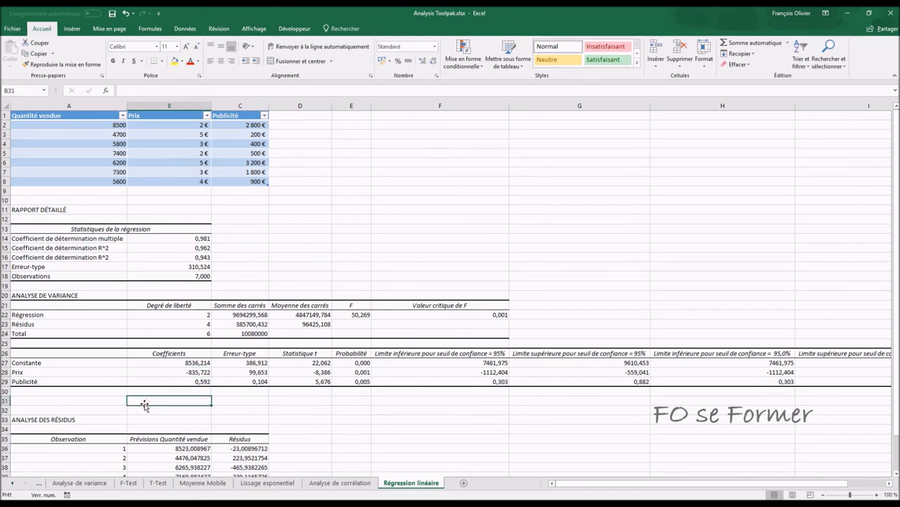
{"action": "type", "text": "8"}
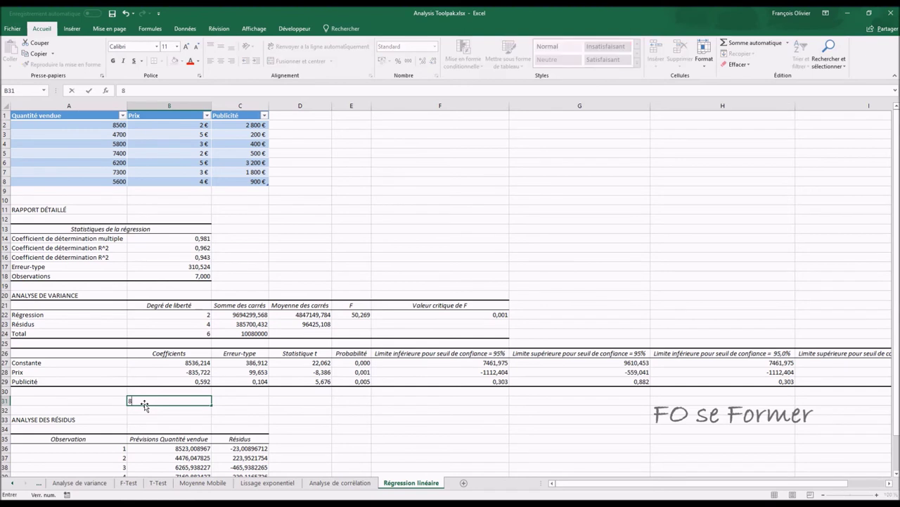
{"action": "type", "text": "536,21"}
{"action": "type", "text": "4-"}
{"action": "type", "text": "835,722*"}
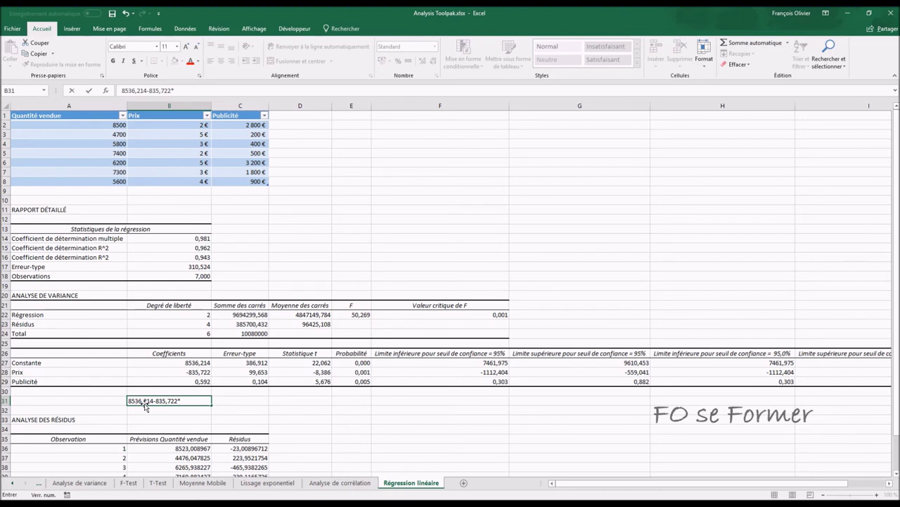
{"action": "type", "text": "pri"}
{"action": "type", "text": "*"}
{"action": "type", "text": "publicité"}
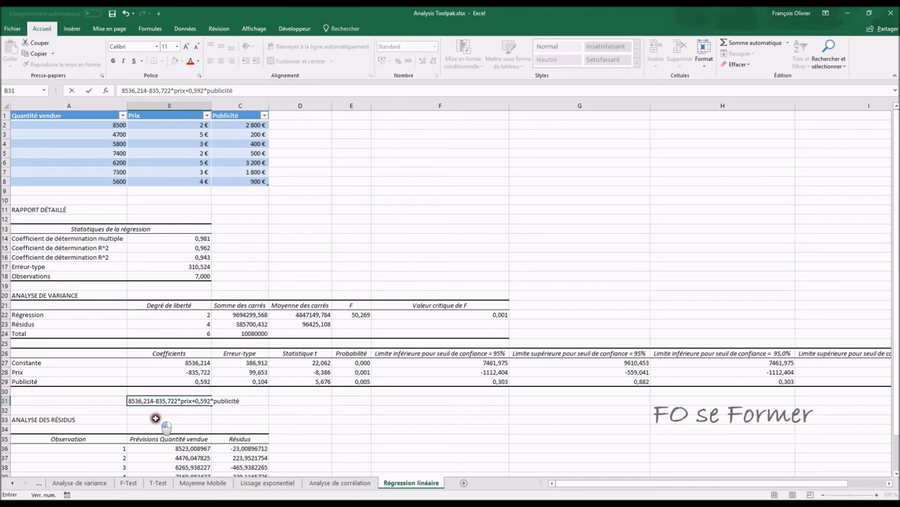
{"action": "left_click", "coordinate": [159, 420]}
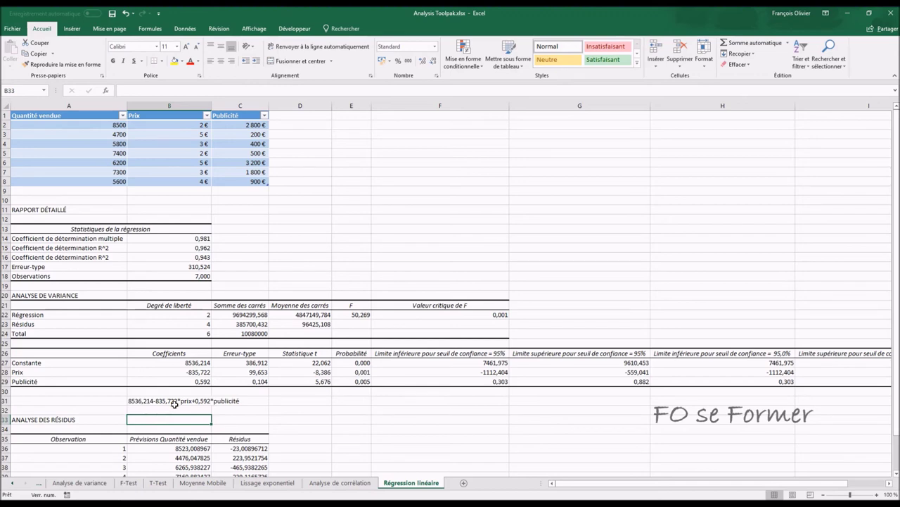
{"action": "scroll", "coordinate": [173, 403], "scroll_direction": "down", "scroll_amount": 3}
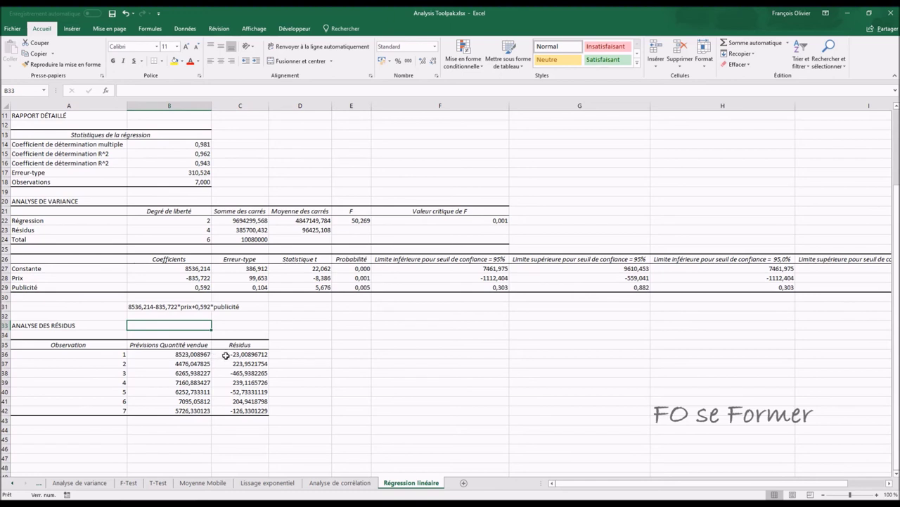
- Trim the predicted quantities in B36:B42 to three decimals
{"action": "left_click", "coordinate": [193, 354]}
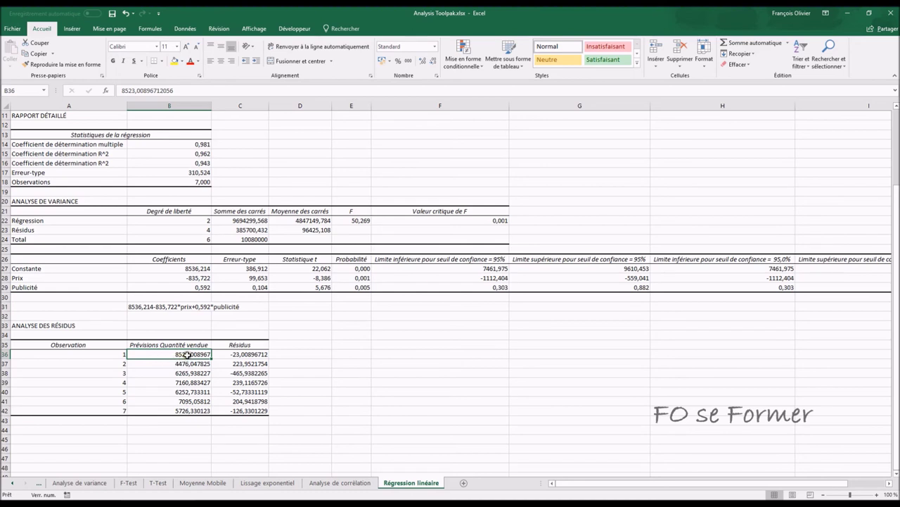
{"action": "left_click_drag", "start_coordinate": [189, 352], "coordinate": [194, 409]}
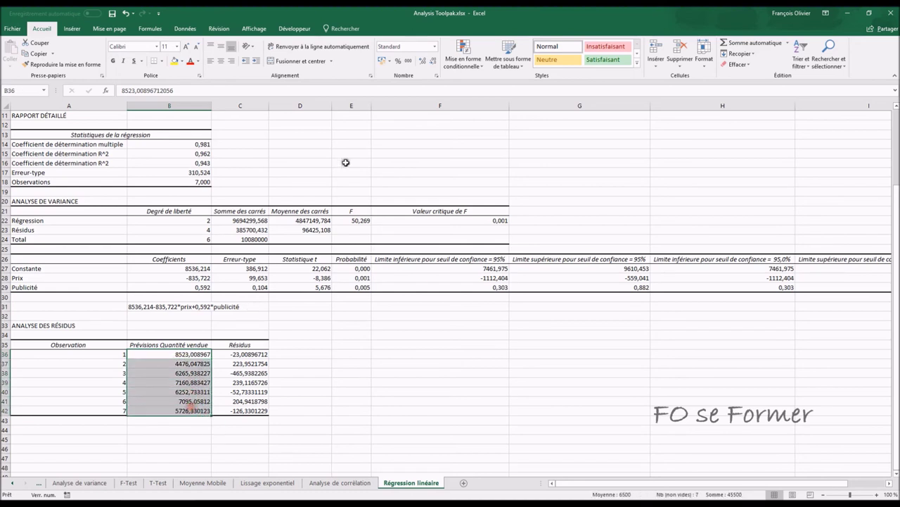
{"action": "left_click", "coordinate": [434, 61]}
{"action": "left_click", "coordinate": [433, 61]}
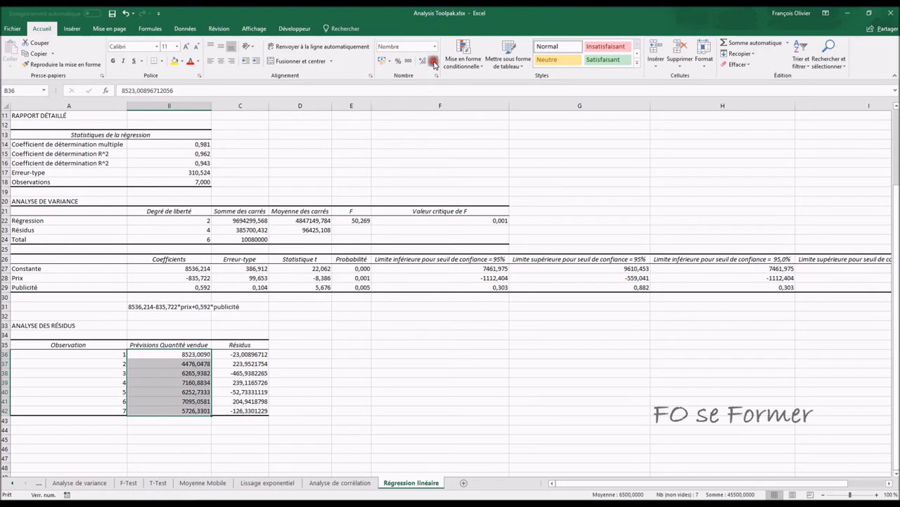
{"action": "left_click", "coordinate": [433, 61]}
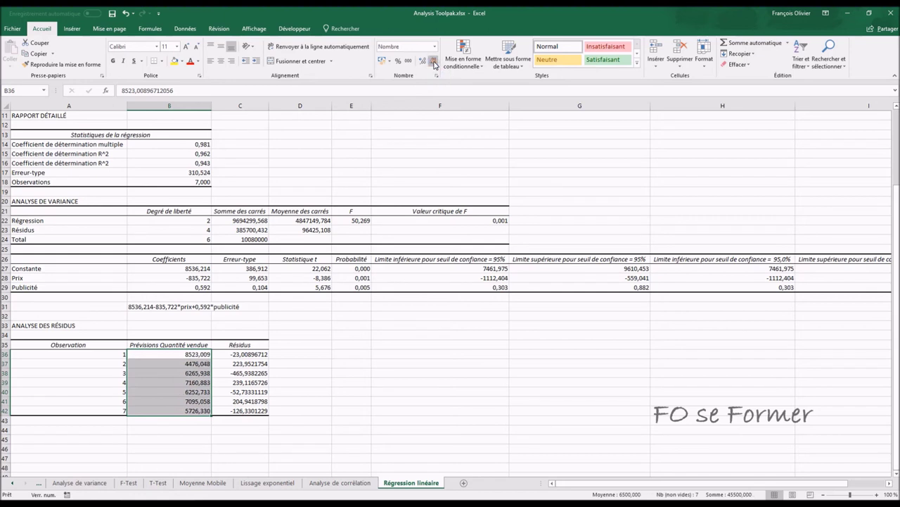
{"action": "left_click", "coordinate": [191, 356]}
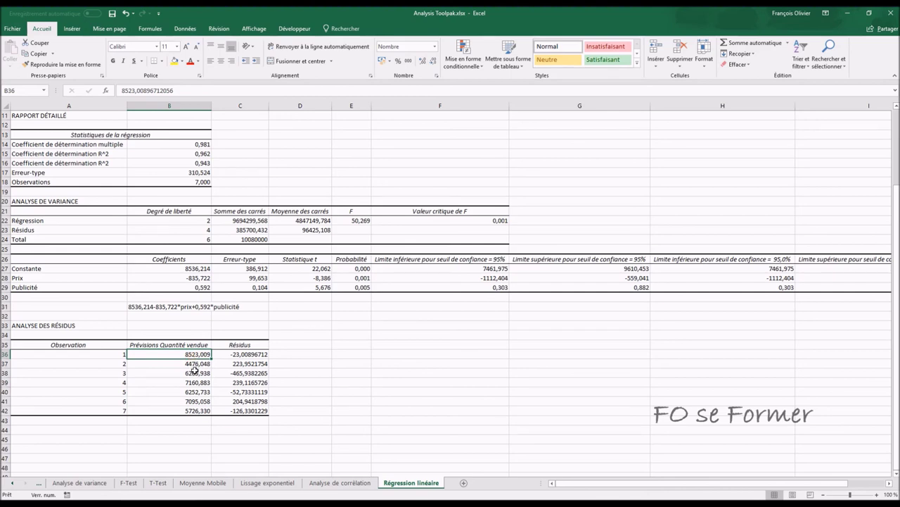
{"action": "scroll", "coordinate": [194, 370], "scroll_direction": "up", "scroll_amount": 4}
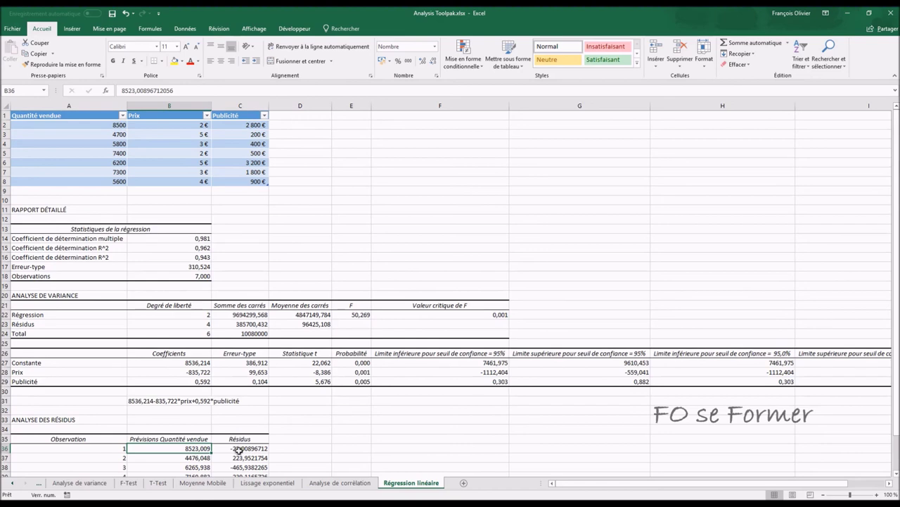
{"action": "scroll", "coordinate": [288, 437], "scroll_direction": "down", "scroll_amount": 4}
- Trim the residuals in C36:C42 to three decimals (-23,009 to -126,330)
{"action": "left_click_drag", "start_coordinate": [251, 356], "coordinate": [255, 410]}
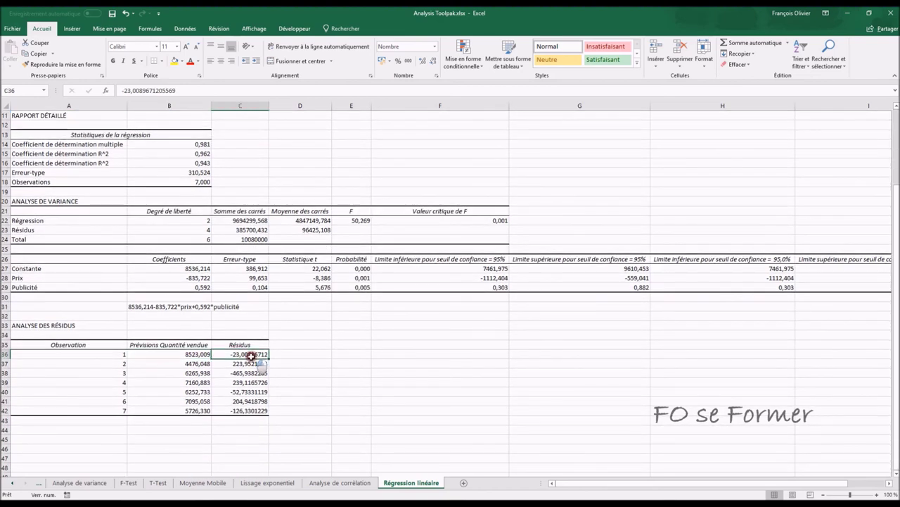
{"action": "left_click", "coordinate": [432, 61]}
{"action": "left_click", "coordinate": [434, 62]}
{"action": "left_click", "coordinate": [434, 62]}
{"action": "left_click", "coordinate": [435, 62]}
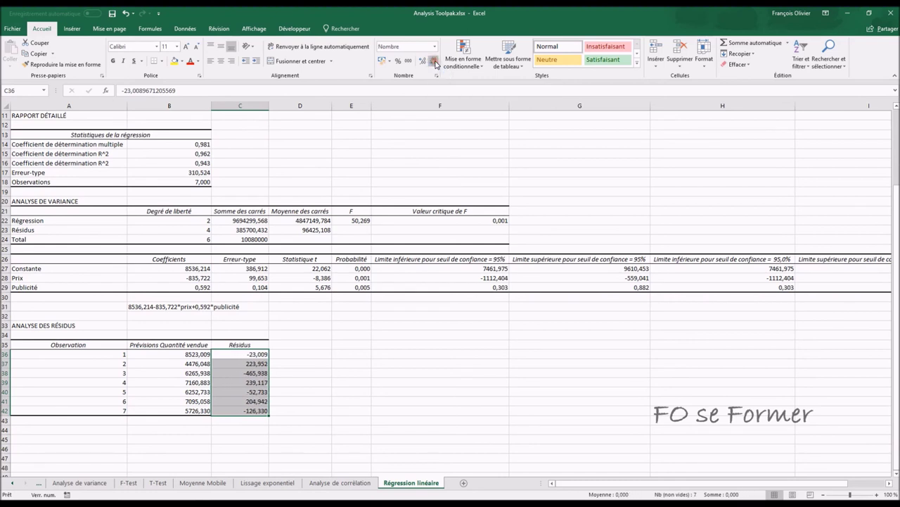
{"action": "left_click", "coordinate": [352, 361]}
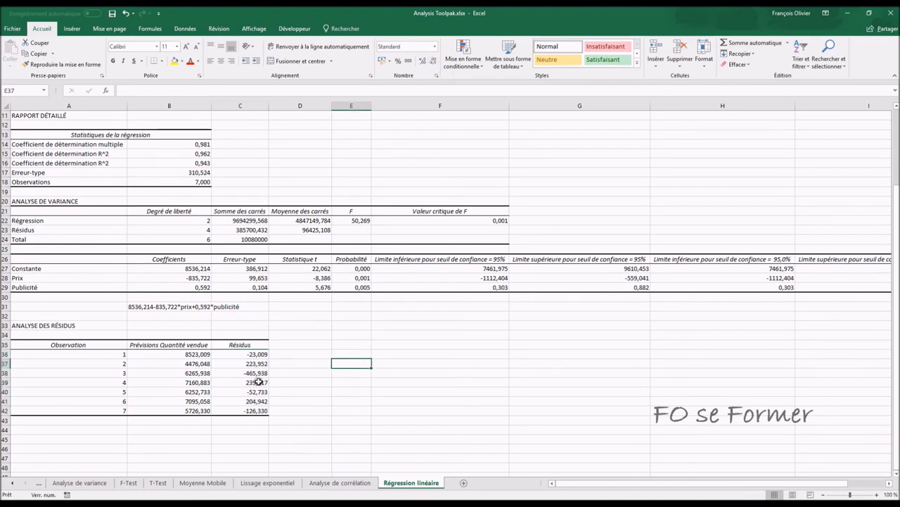
{"action": "scroll", "coordinate": [264, 374], "scroll_direction": "down", "scroll_amount": 3}
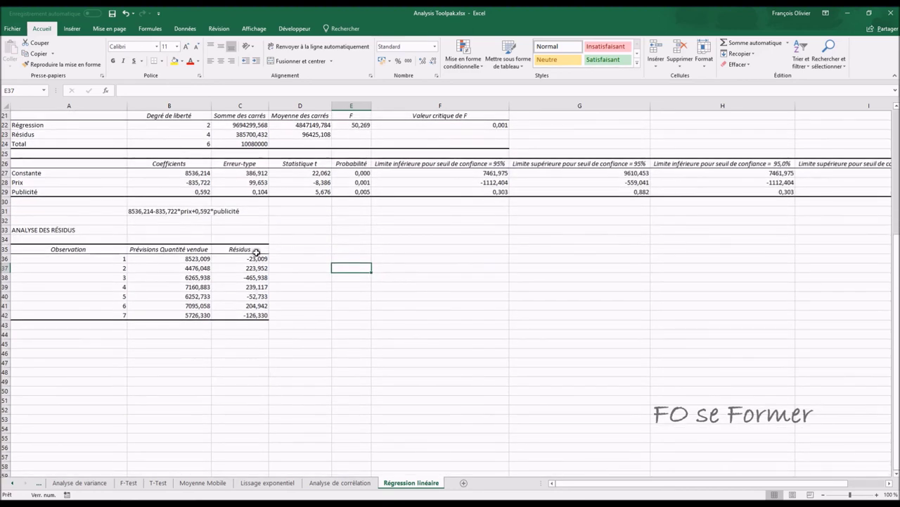
{"action": "left_click_drag", "start_coordinate": [248, 248], "coordinate": [244, 313]}
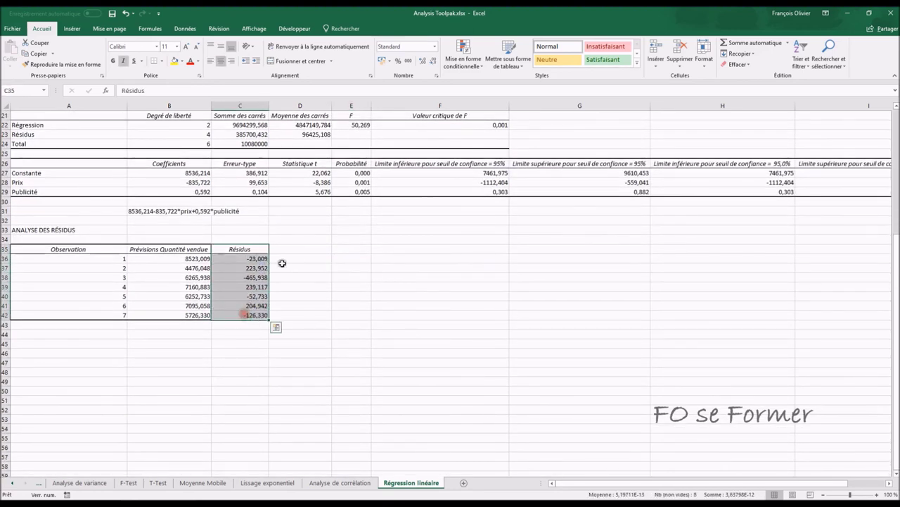
- Insert a Nuage de points chart of Résidus C35:C42 and enlarge it beside the table
{"action": "left_click", "coordinate": [73, 30]}
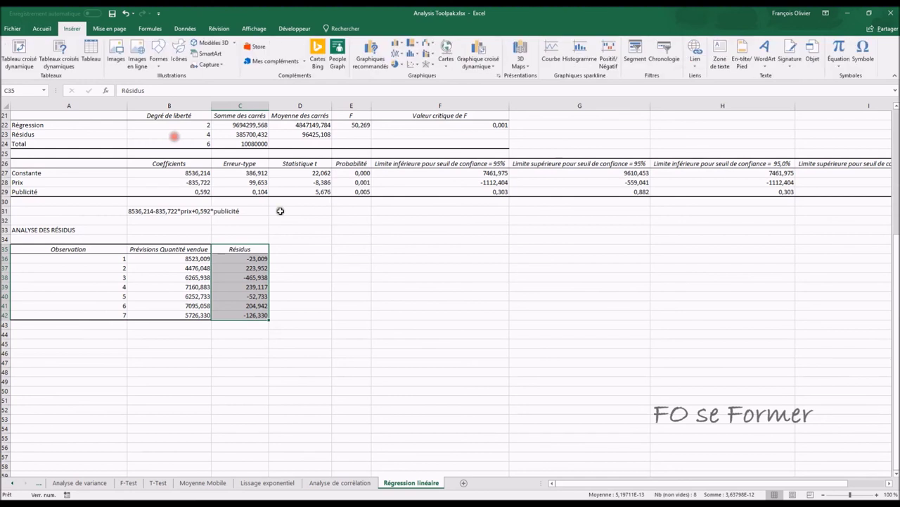
{"action": "left_click", "coordinate": [411, 65]}
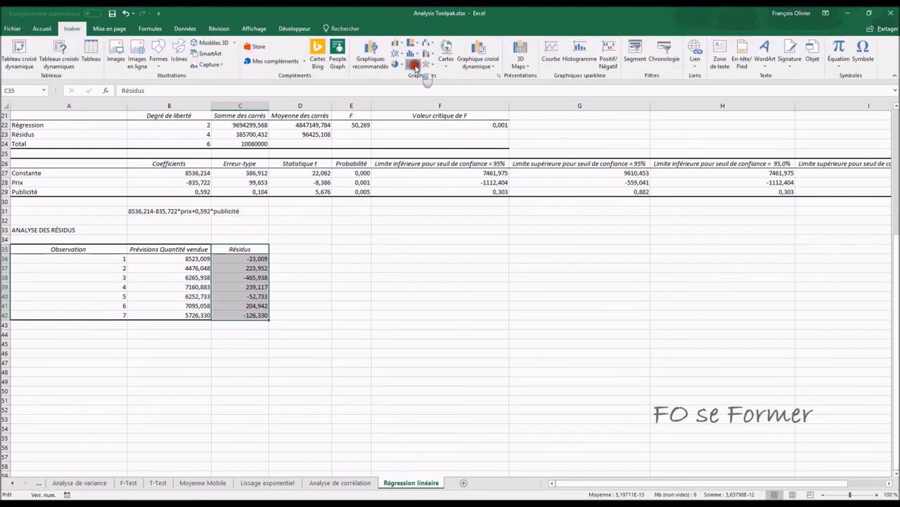
{"action": "left_click", "coordinate": [418, 94]}
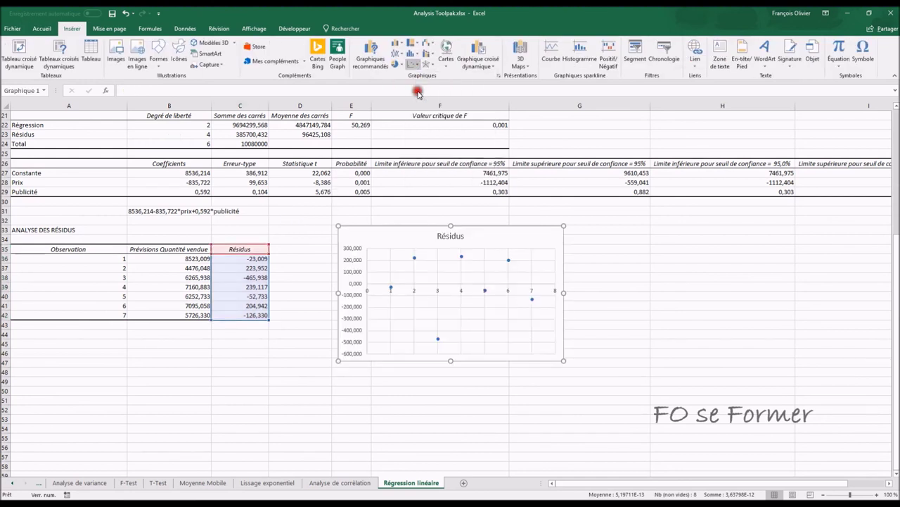
{"action": "left_click_drag", "start_coordinate": [564, 360], "coordinate": [702, 436]}
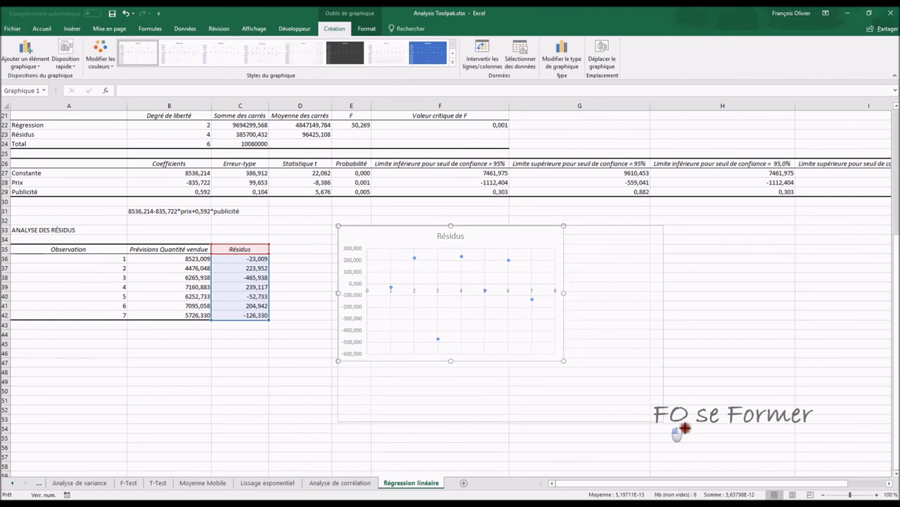
{"action": "left_click", "coordinate": [751, 372]}
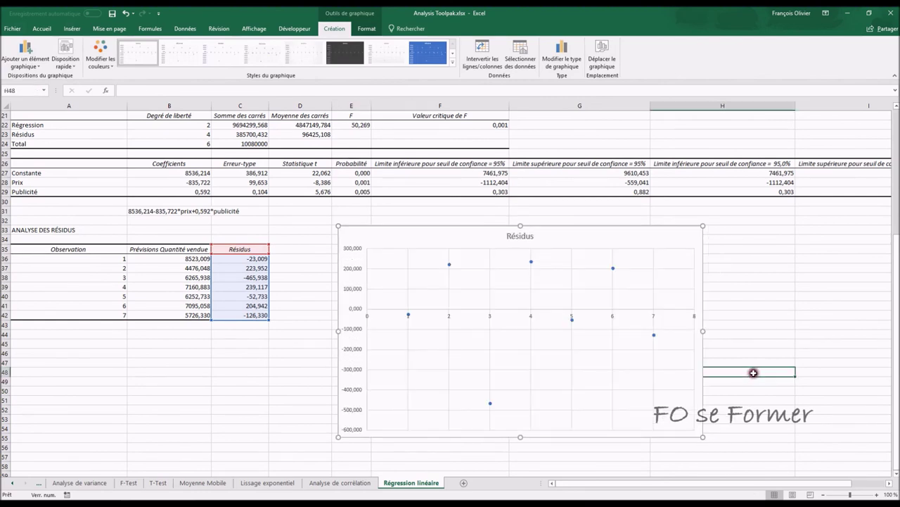